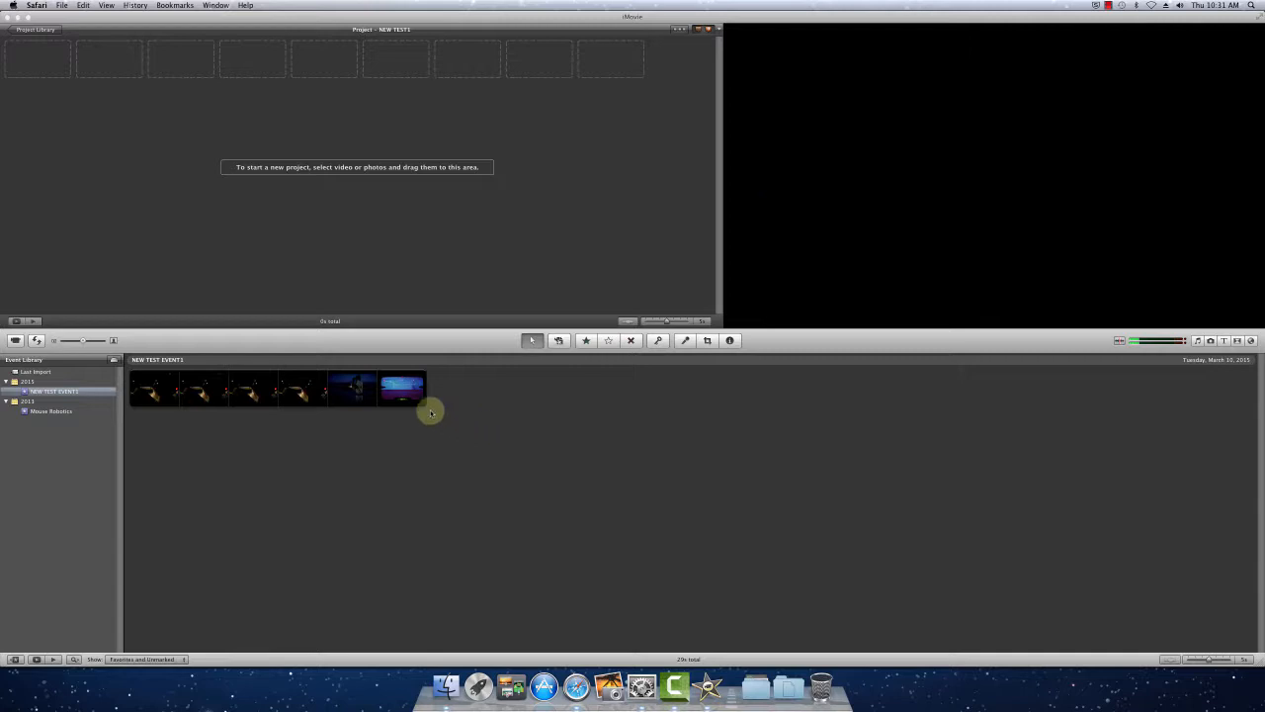
Select about 22.2 seconds of the event clip, leaving out its start and end, and add it to the empty project
left_click(327, 401)
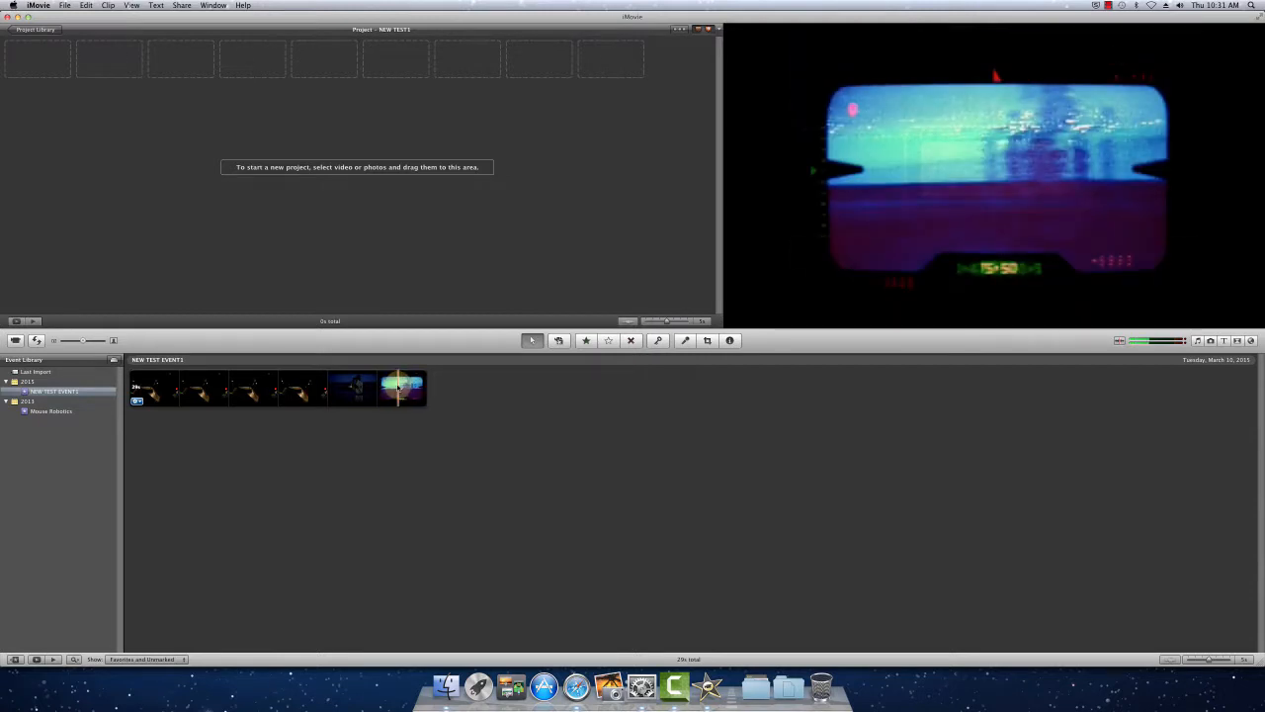
left_click_drag(399, 386, 173, 386)
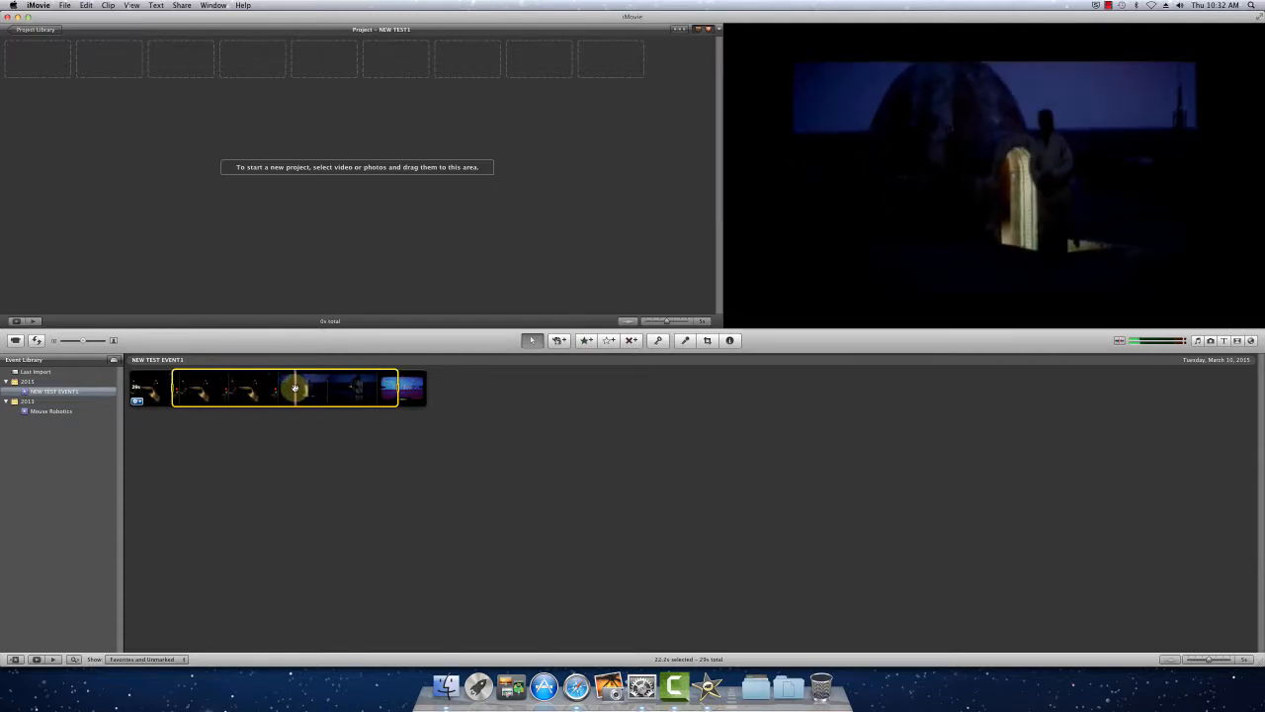
left_click_drag(301, 392, 48, 62)
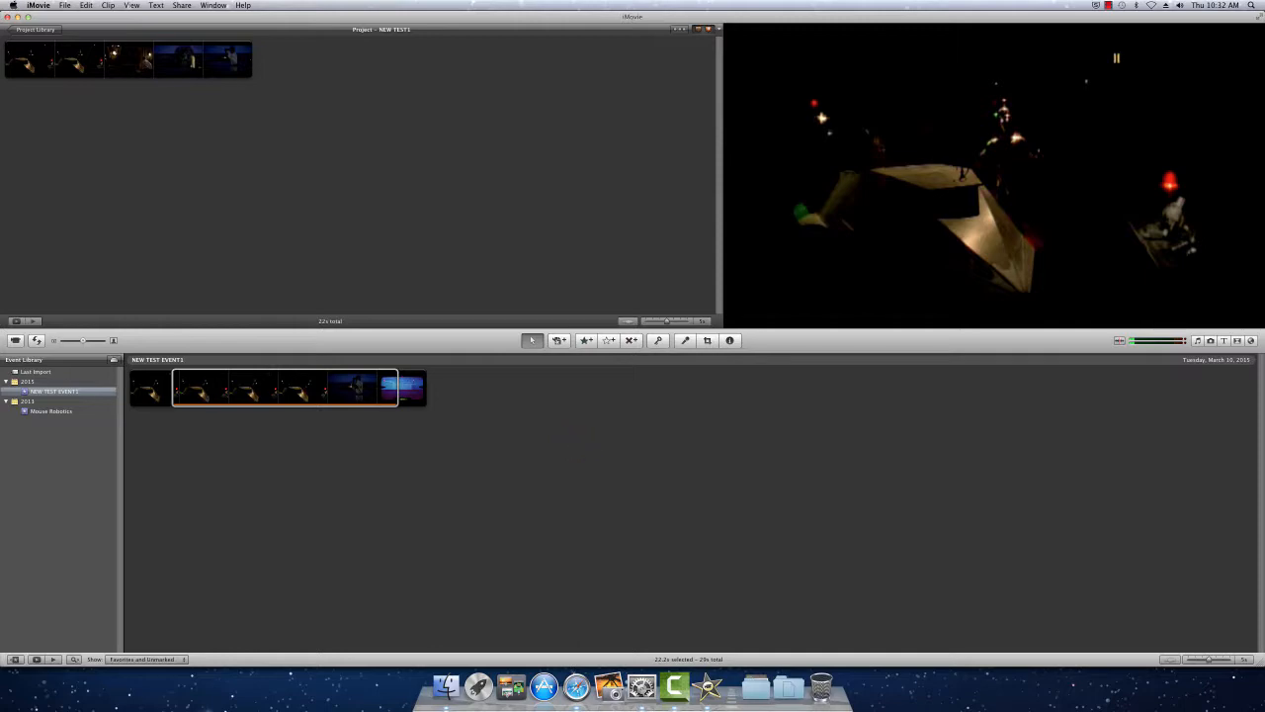
Switch to the TEST Media Files folder in Google Drive, download lake.jpg and close its preview window
left_click_drag(1264, 70, 789, 19)
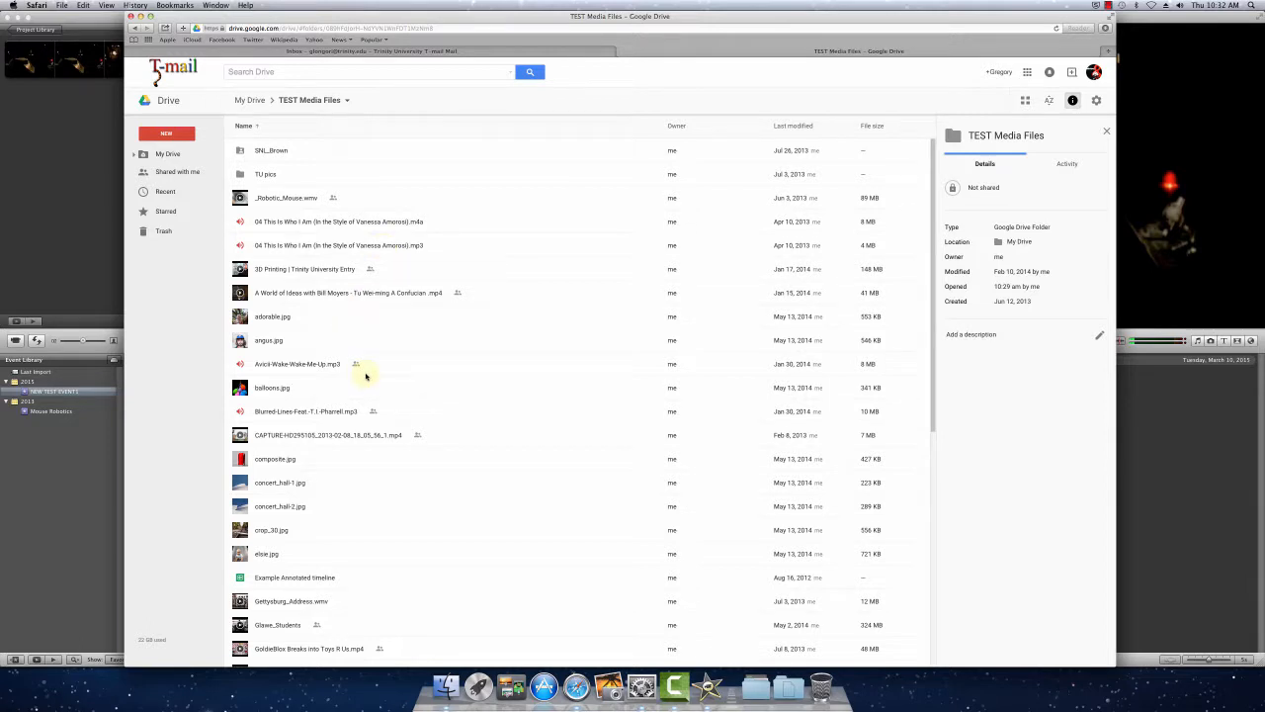
scroll(367, 376, "down", 5)
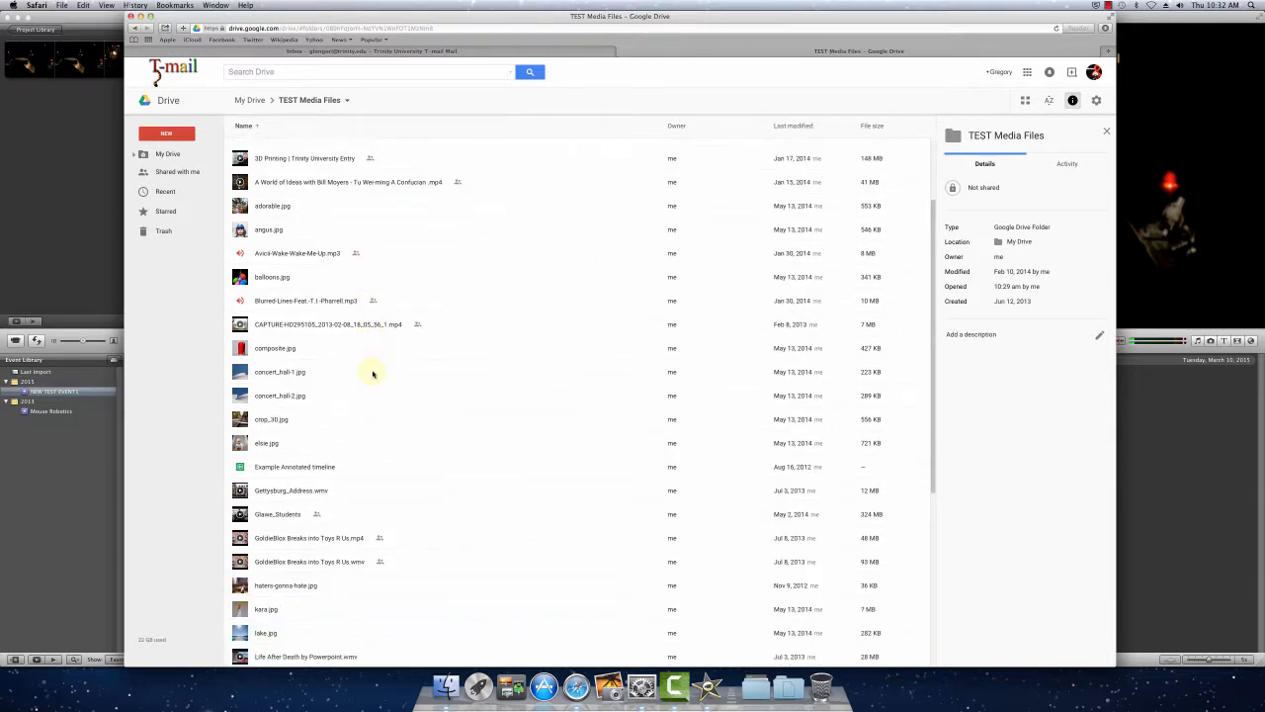
scroll(375, 373, "down", 4)
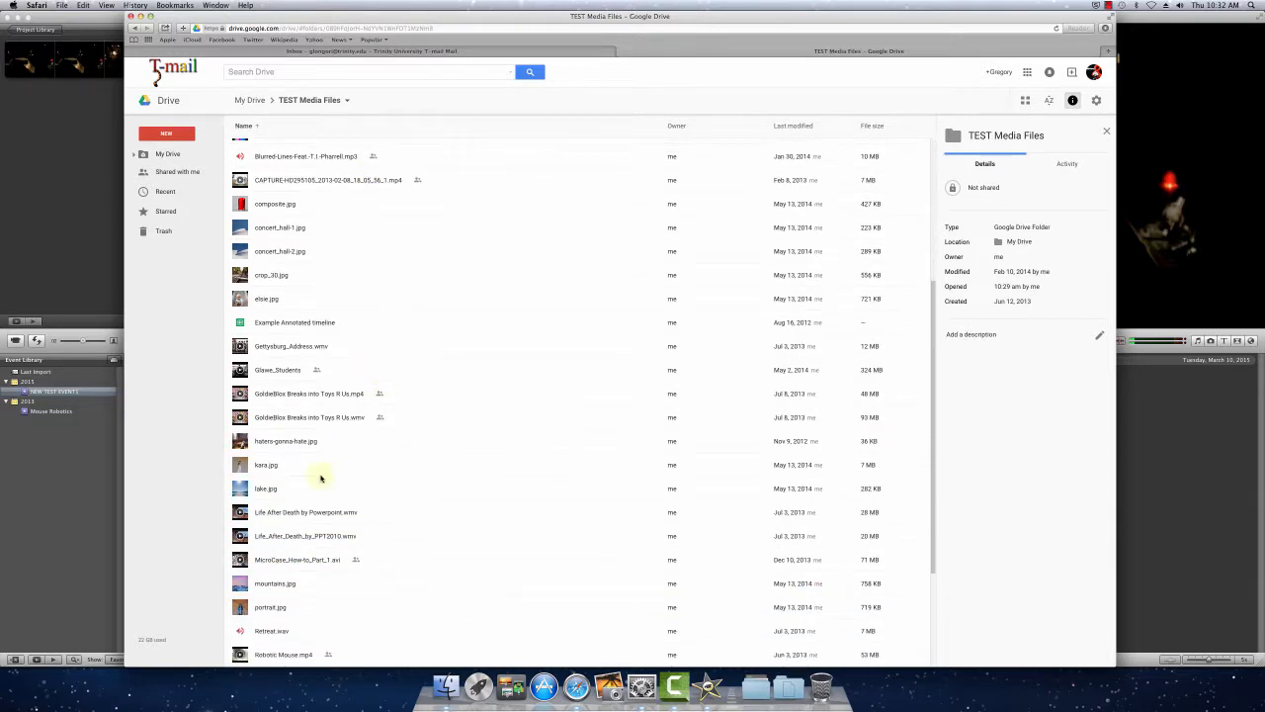
left_click(239, 497)
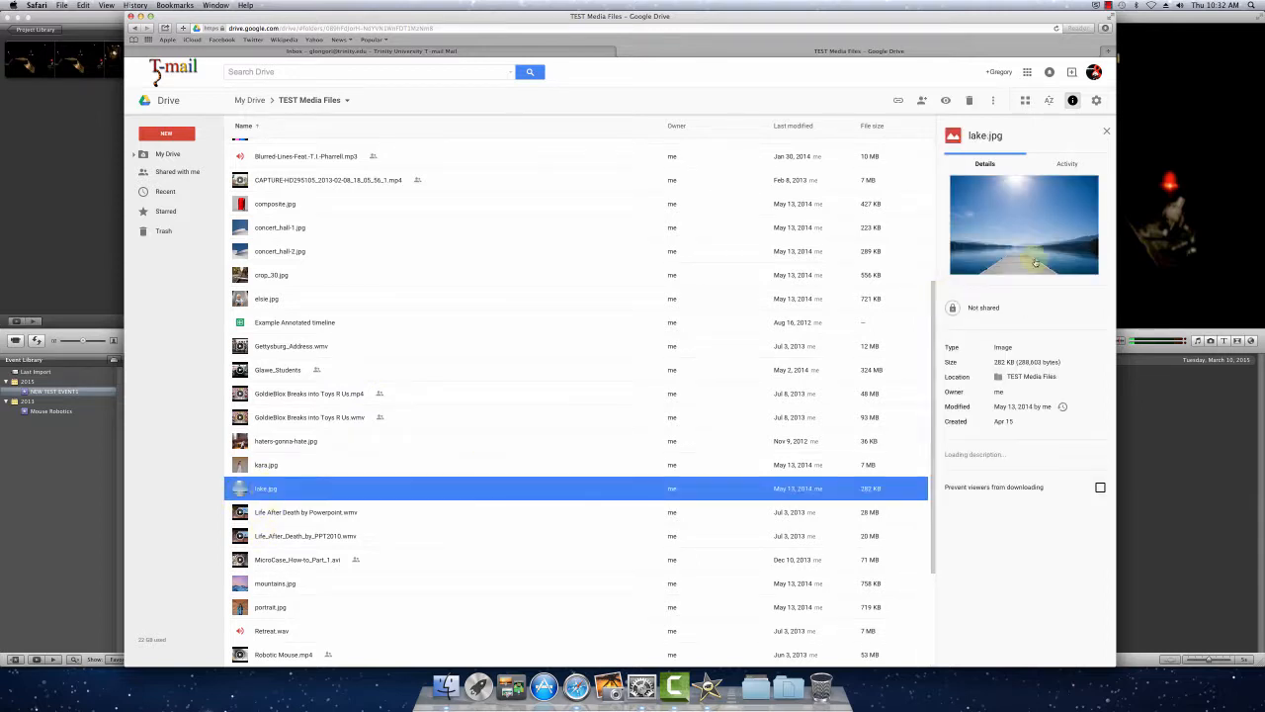
right_click(257, 489)
left_click(293, 450)
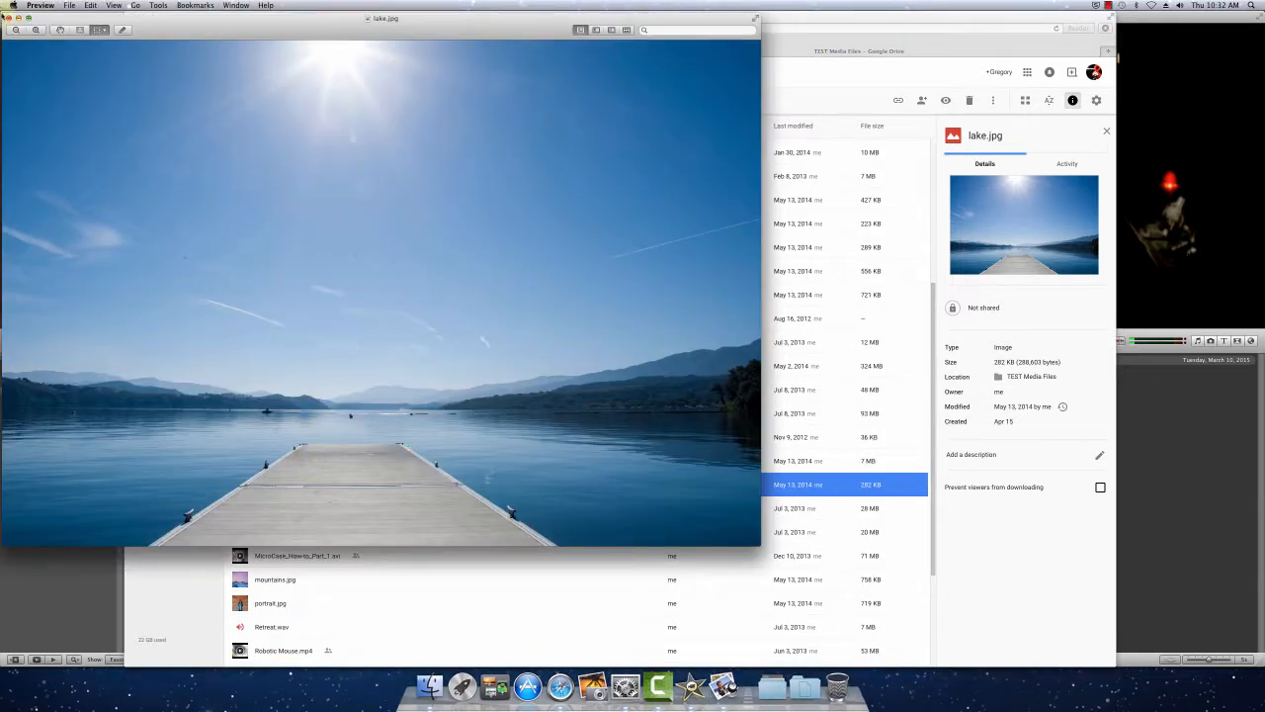
left_click(9, 18)
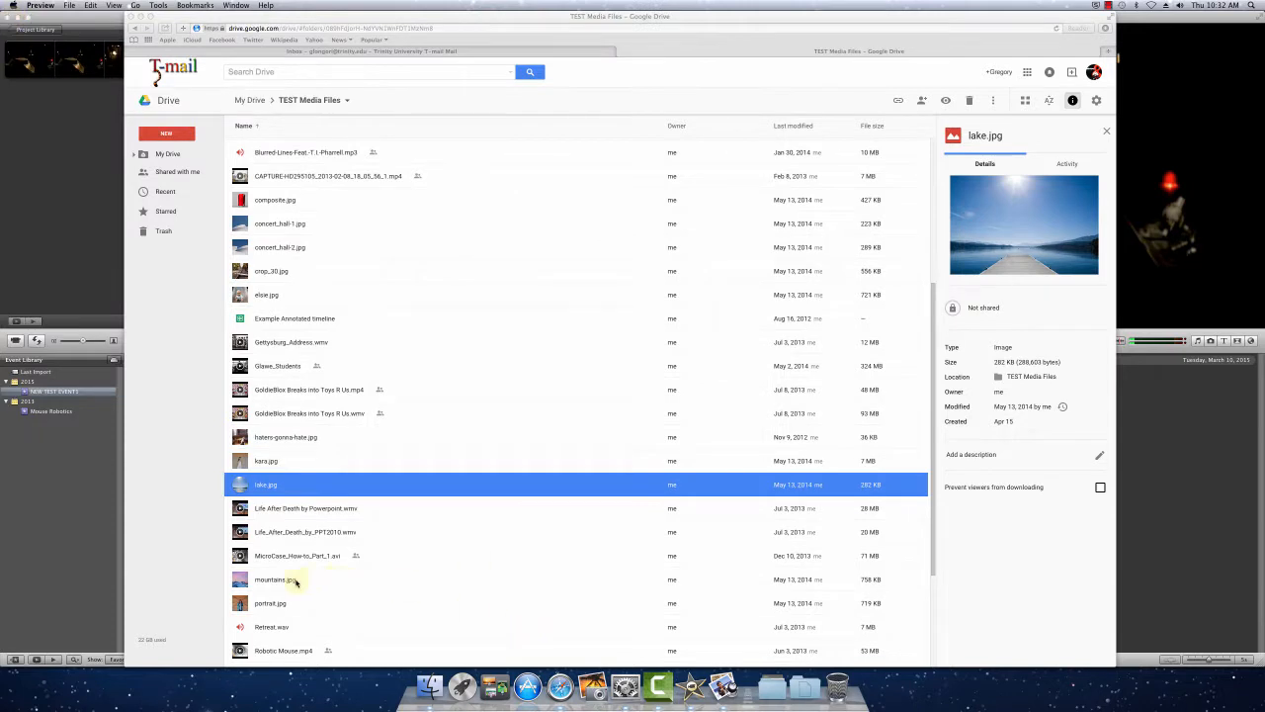
Download portrait.jpg from the Drive folder, close its preview and move the browser window out of the way
left_click(268, 609)
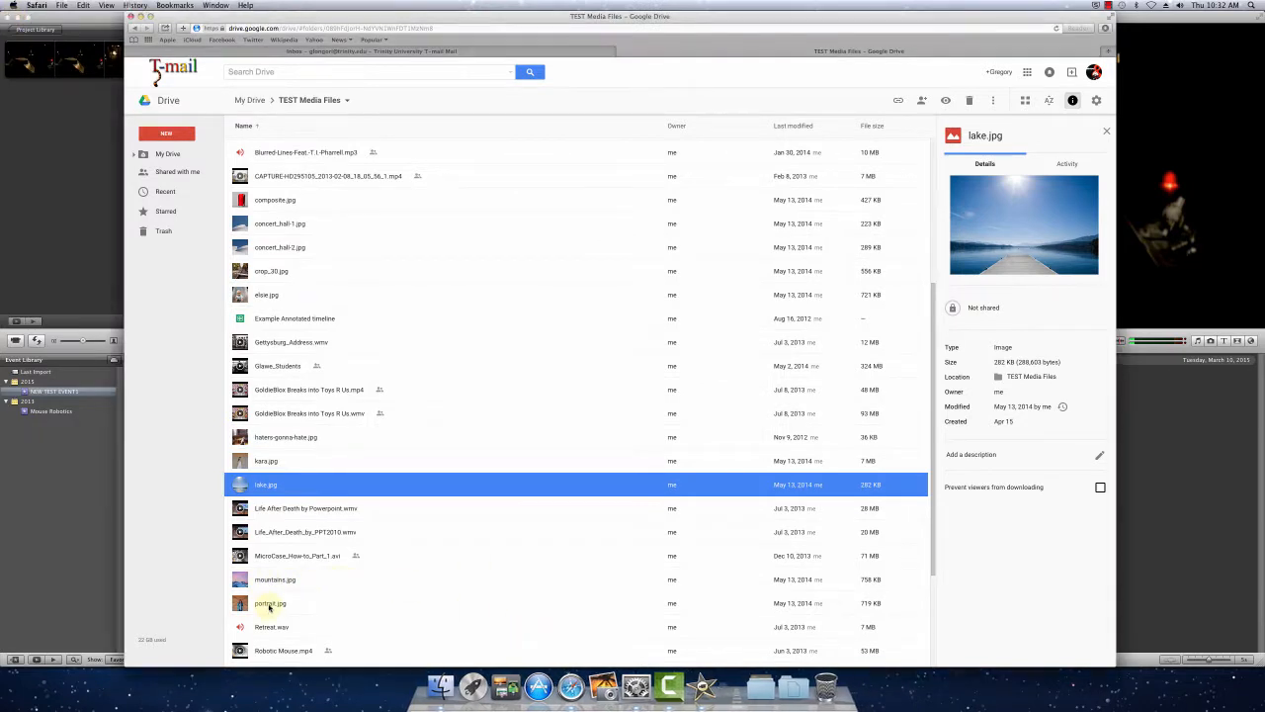
right_click(267, 605)
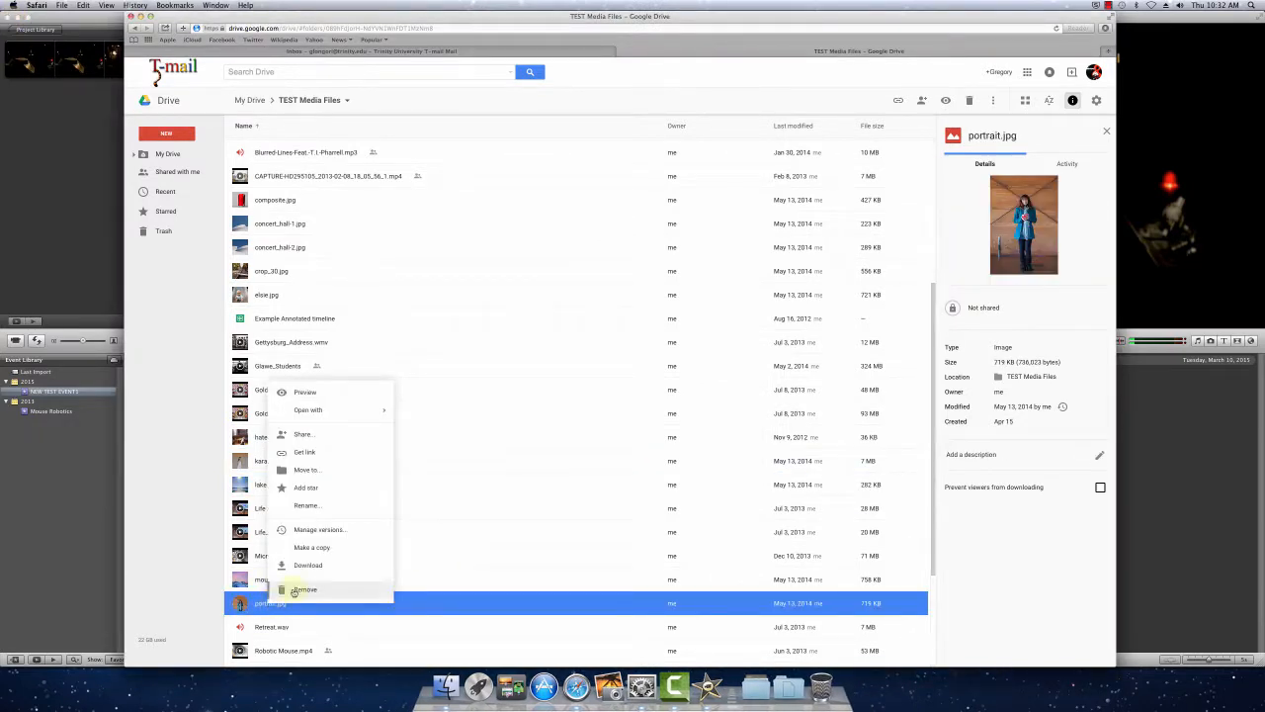
left_click(297, 564)
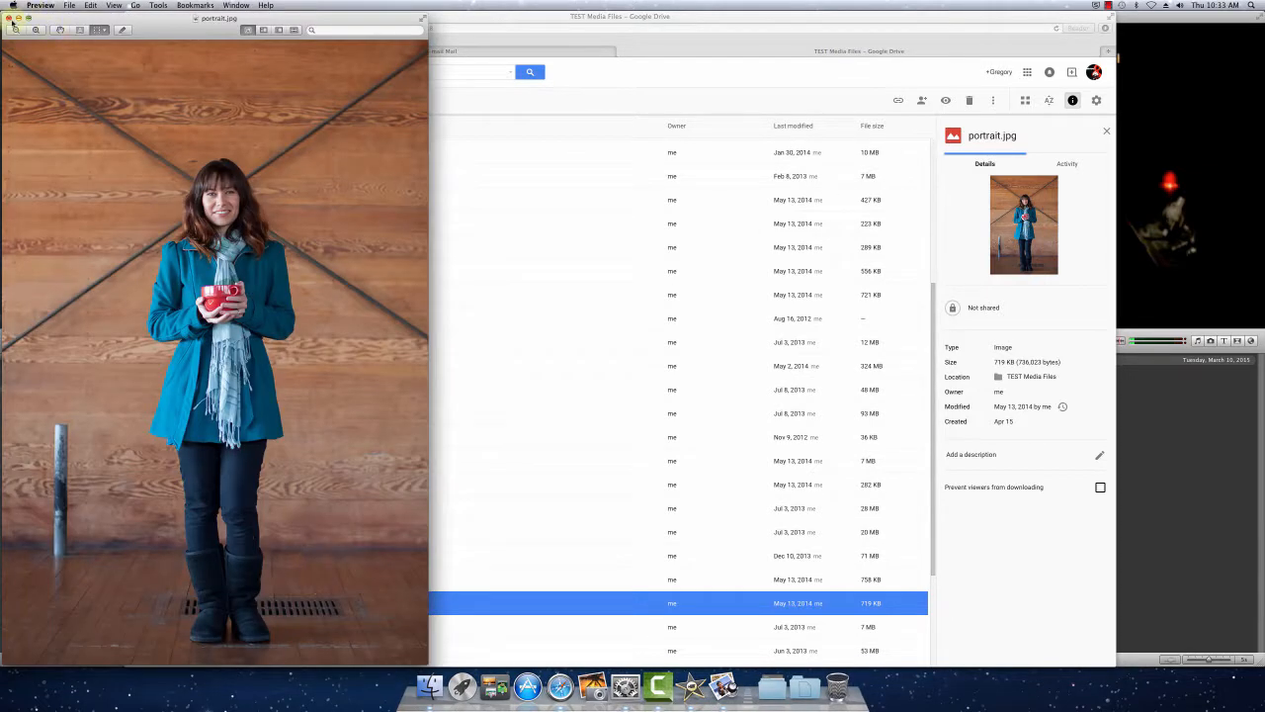
left_click(9, 18)
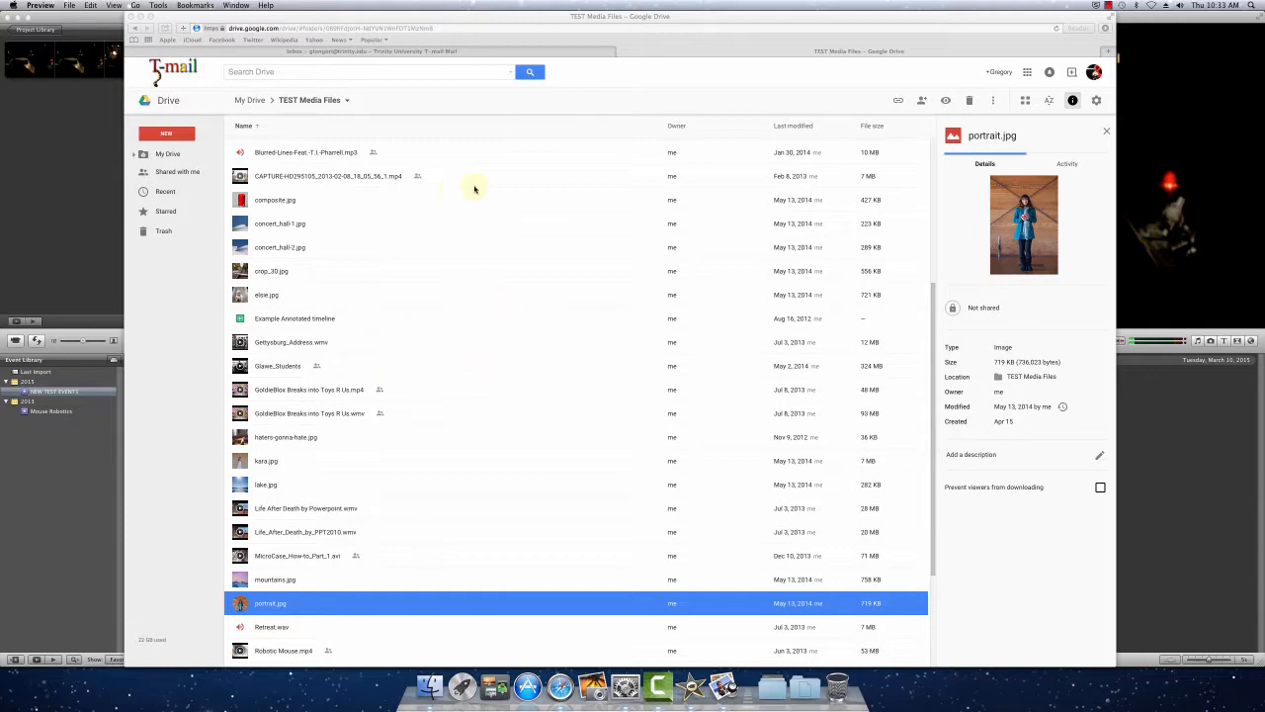
left_click_drag(476, 15, 1264, 36)
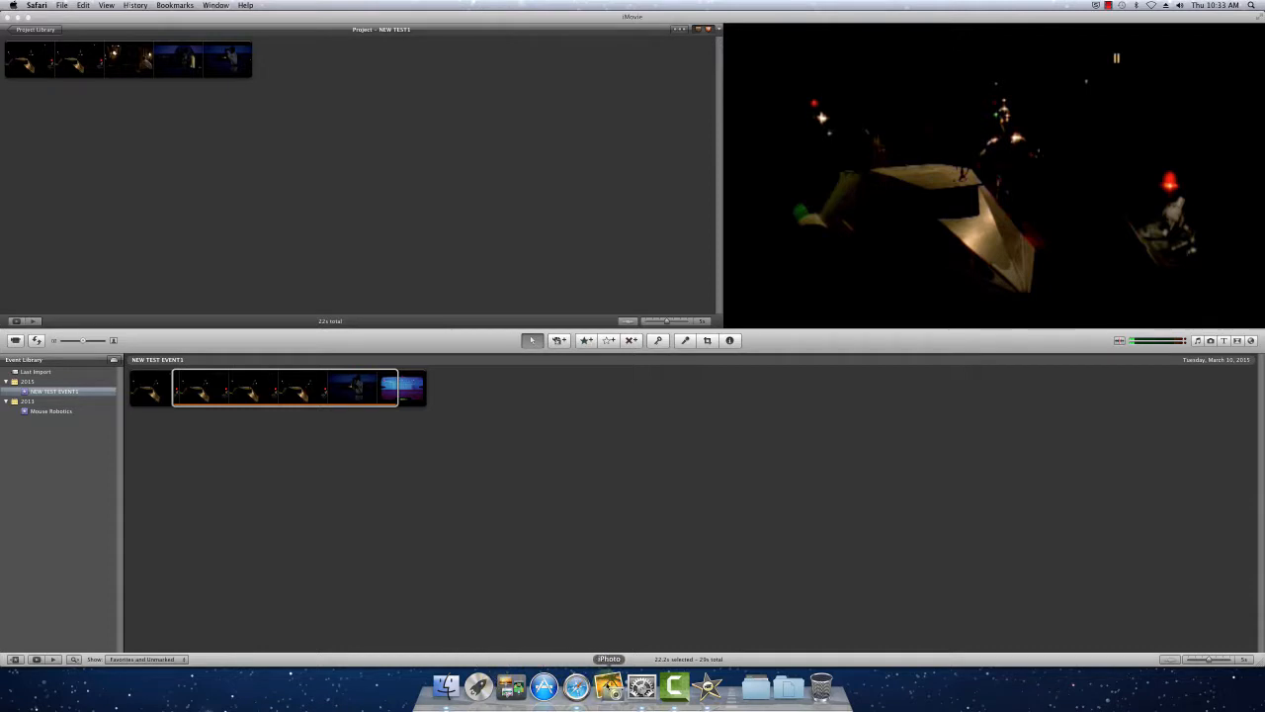
Switch to iPhoto and import portrait.jpg from the Downloads folder into the library
left_click(609, 688)
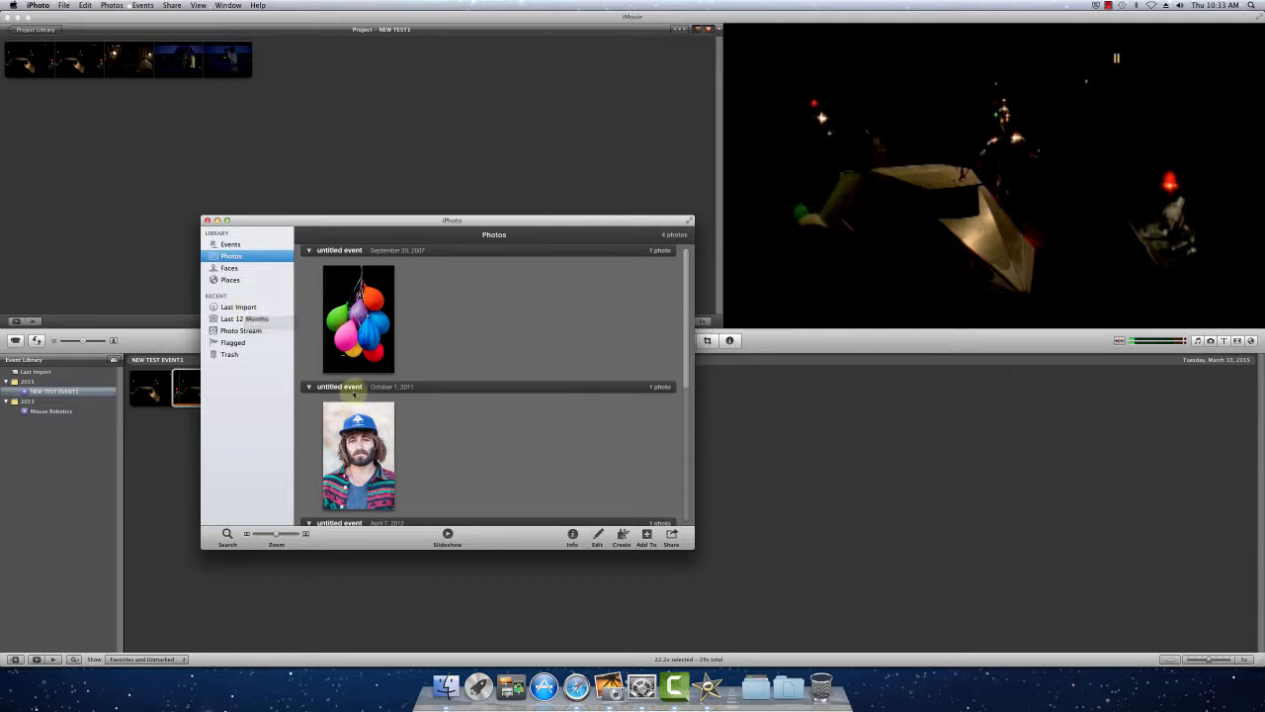
left_click(62, 5)
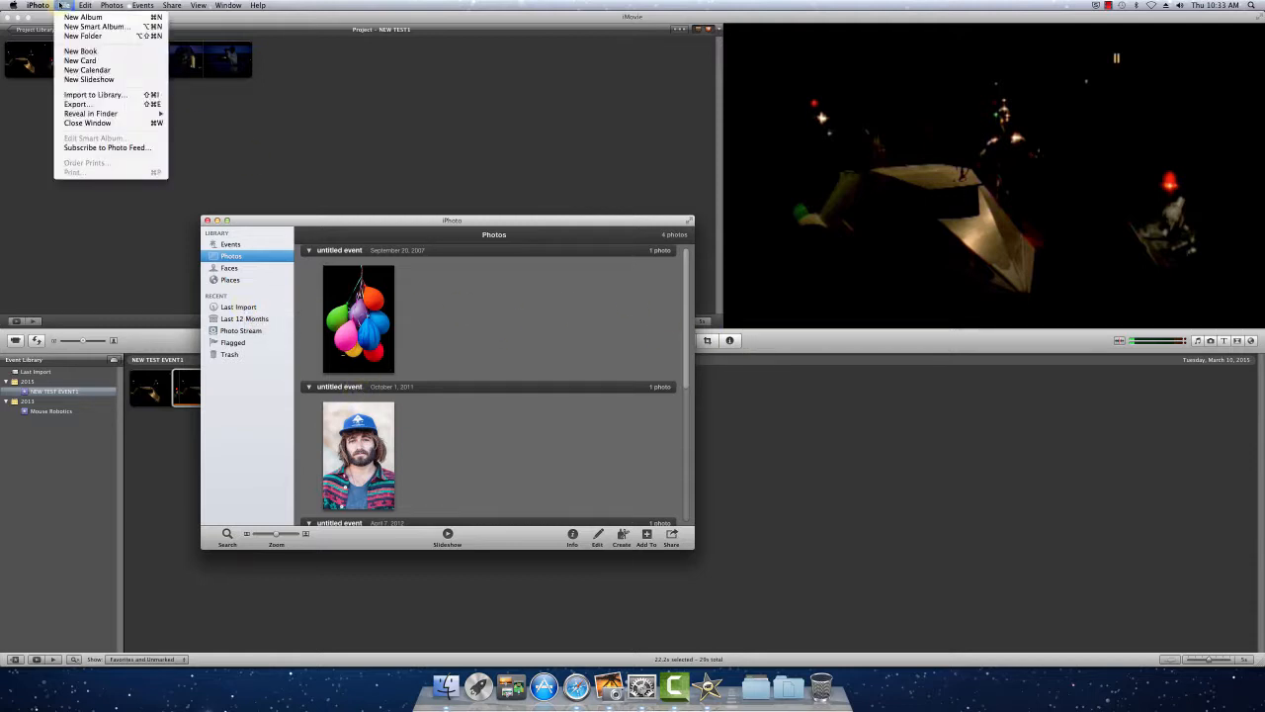
left_click(96, 94)
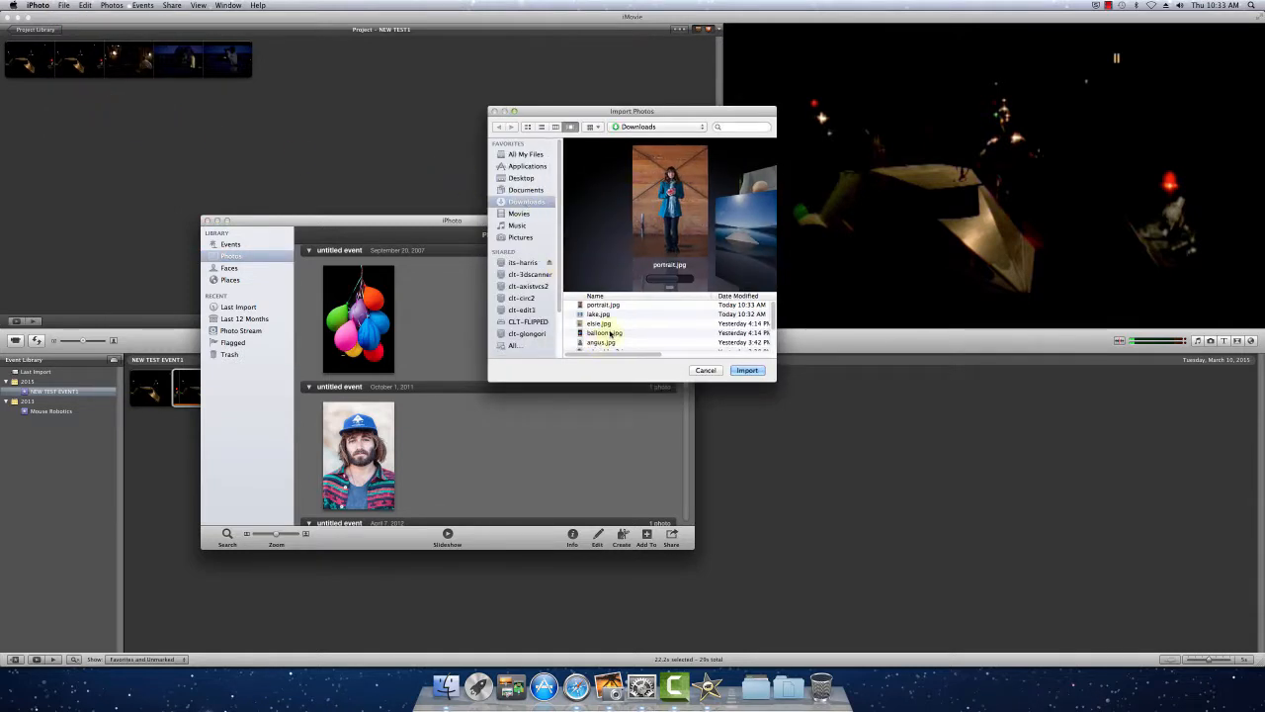
double_click(600, 306)
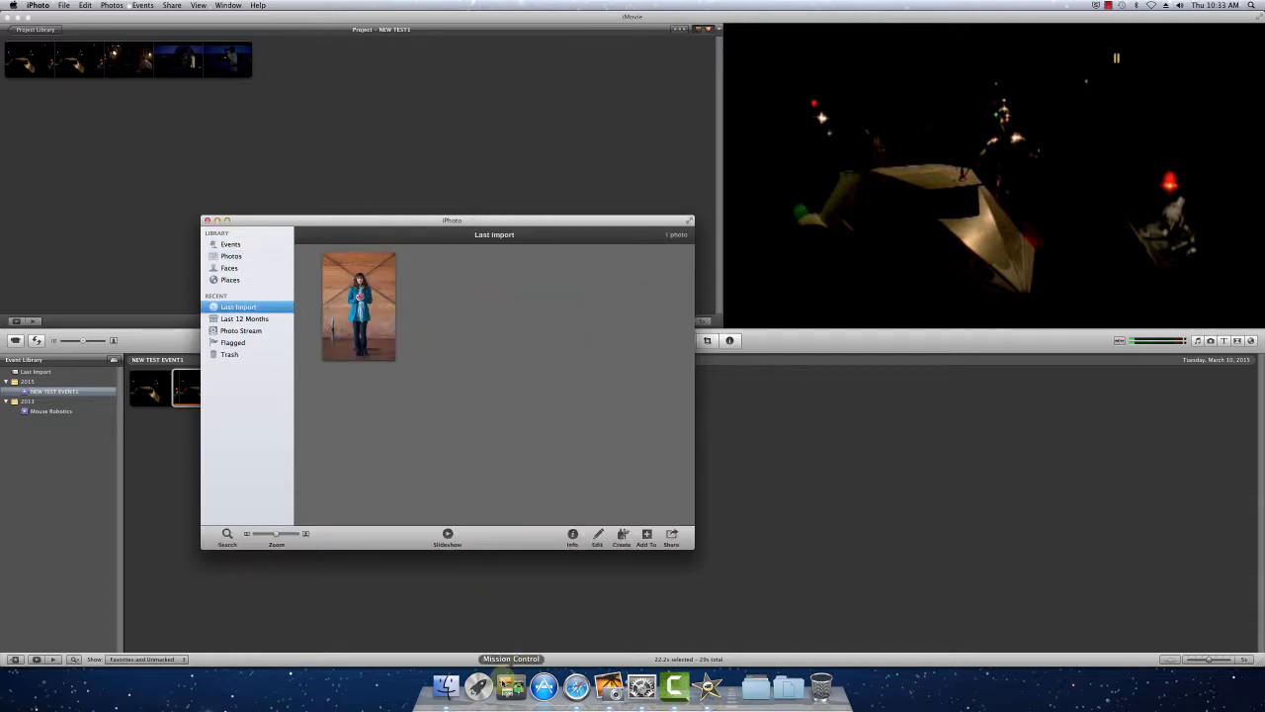
Open a Finder window and add lake.jpg from All My Files to the iPhoto library
left_click(479, 685)
left_click(446, 687)
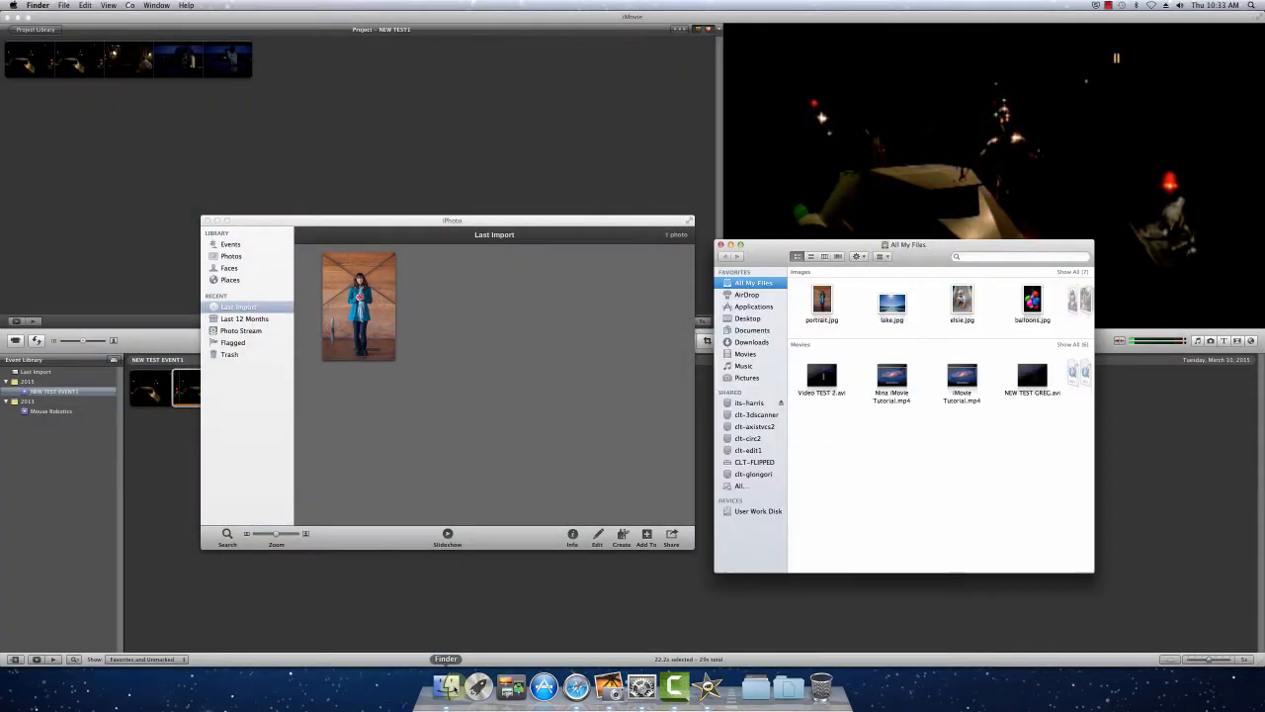
left_click(893, 307)
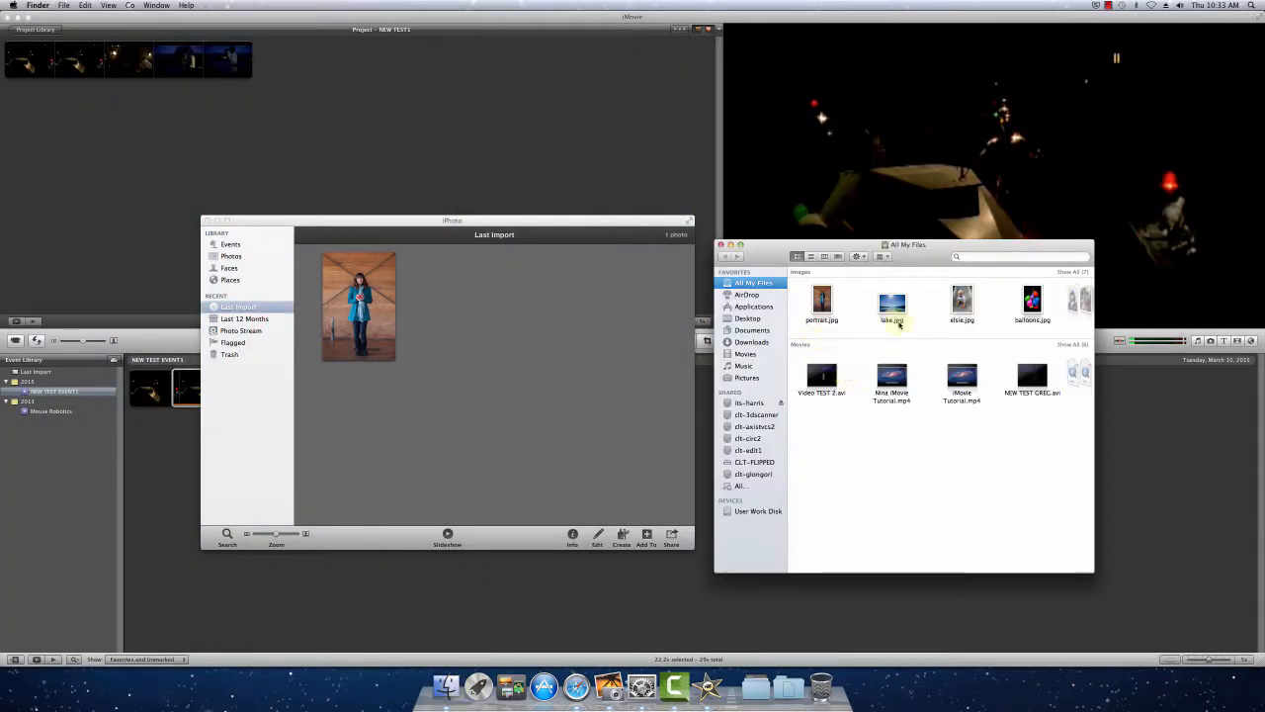
left_click_drag(893, 307, 533, 303)
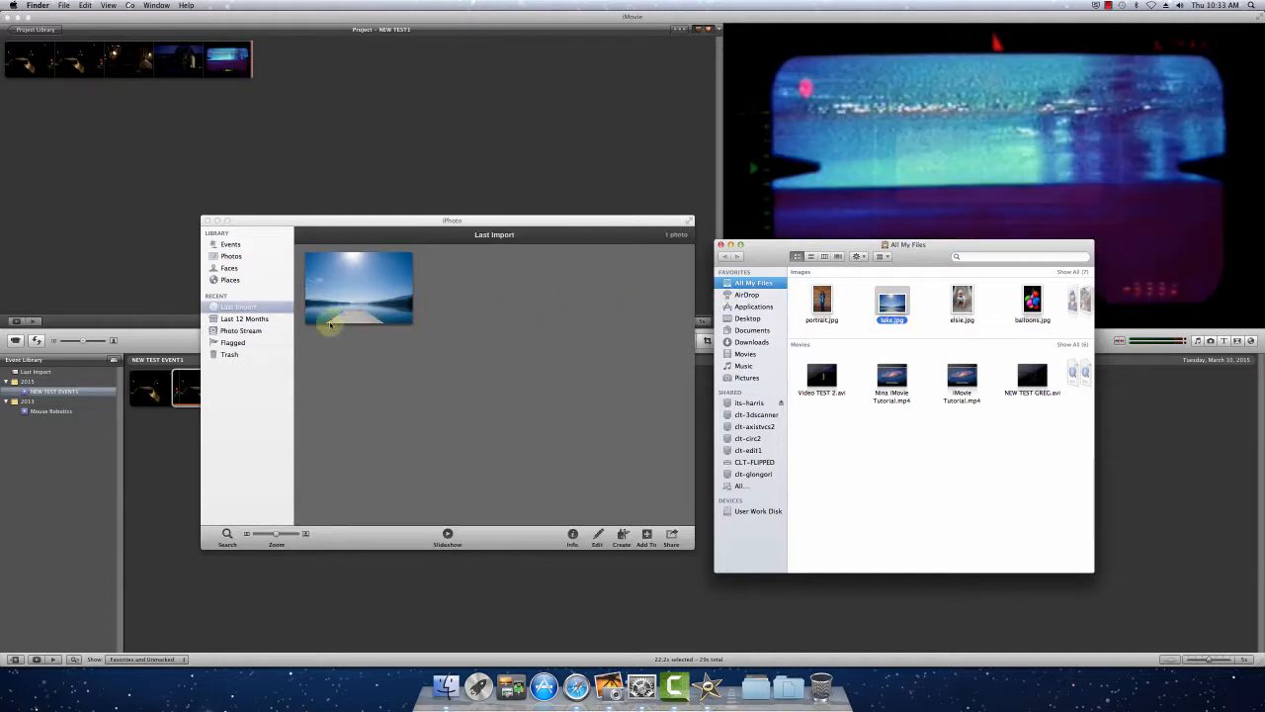
Look through all photos in the iPhoto library, and close the Finder and iPhoto windows
left_click(233, 260)
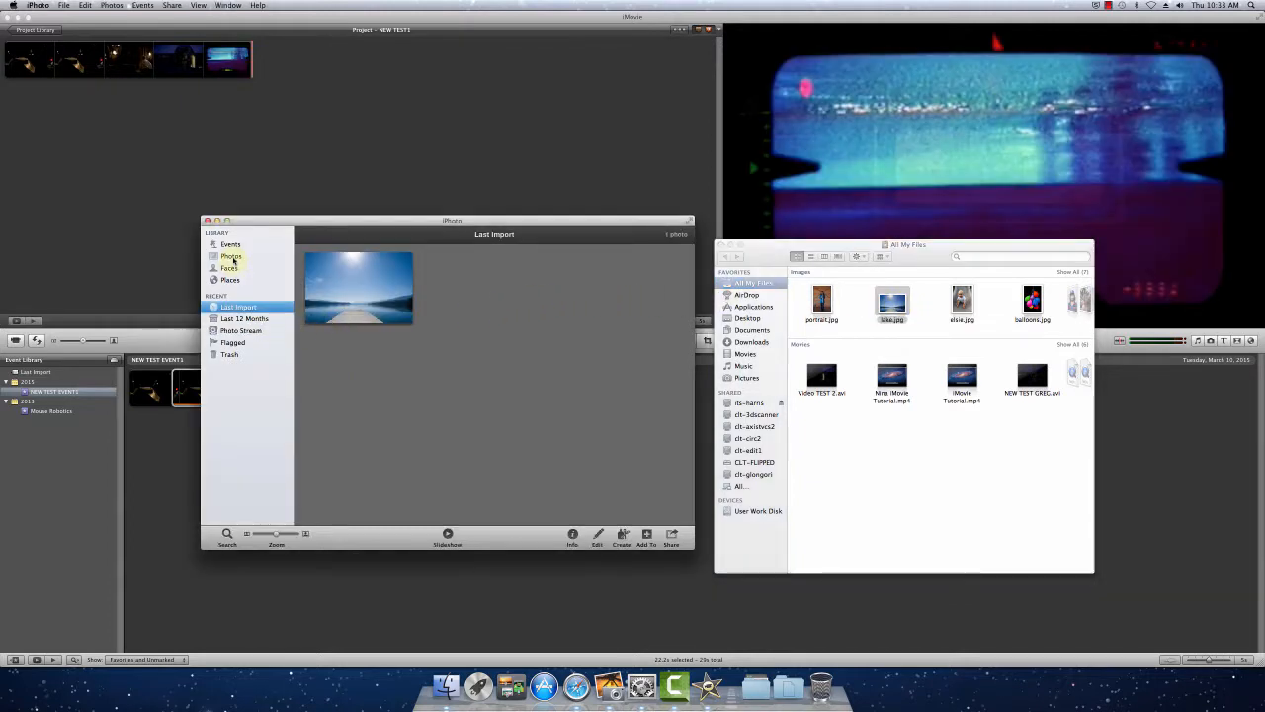
scroll(485, 406, "down", 3)
scroll(485, 405, "down", 5)
scroll(487, 402, "up", 8)
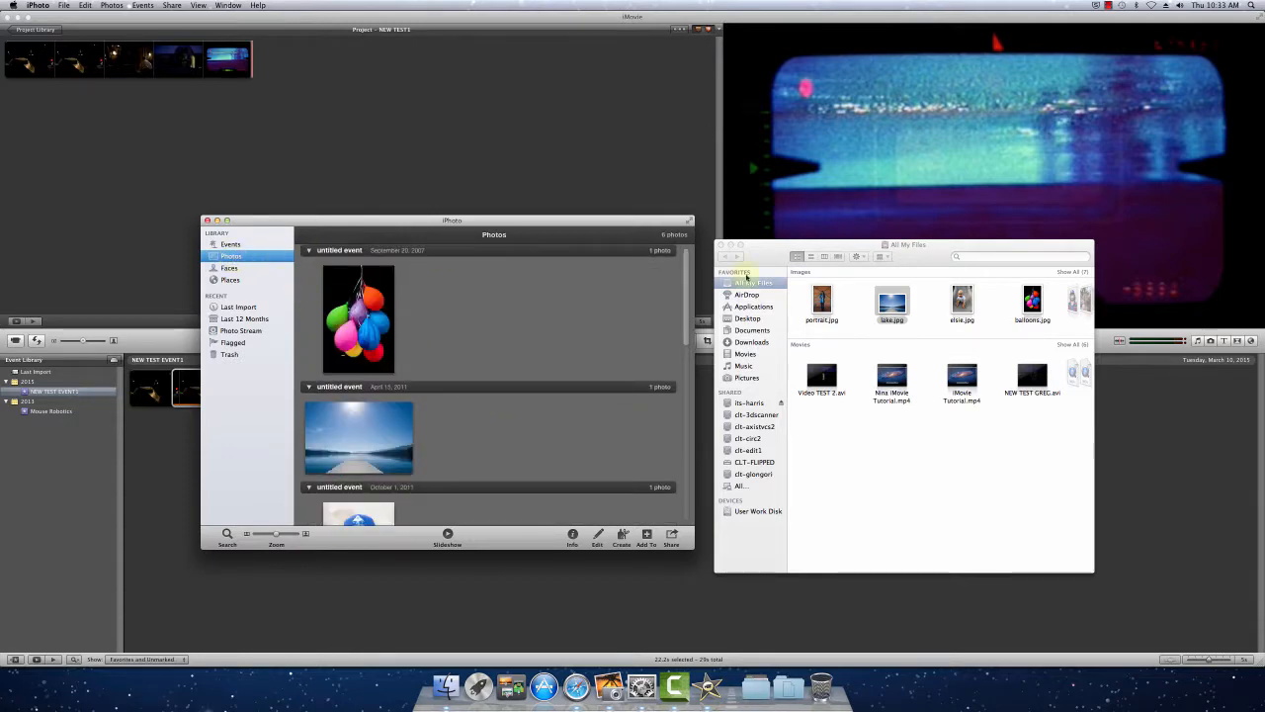
left_click(747, 278)
left_click(721, 244)
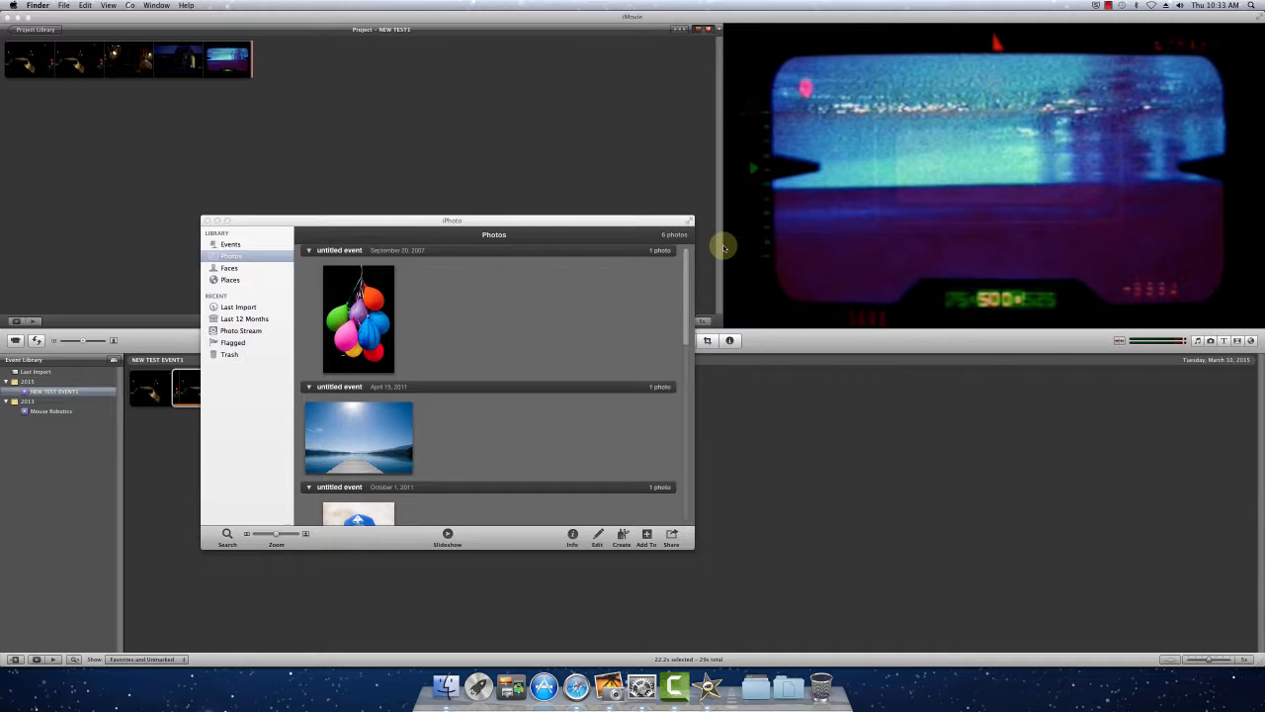
left_click(205, 220)
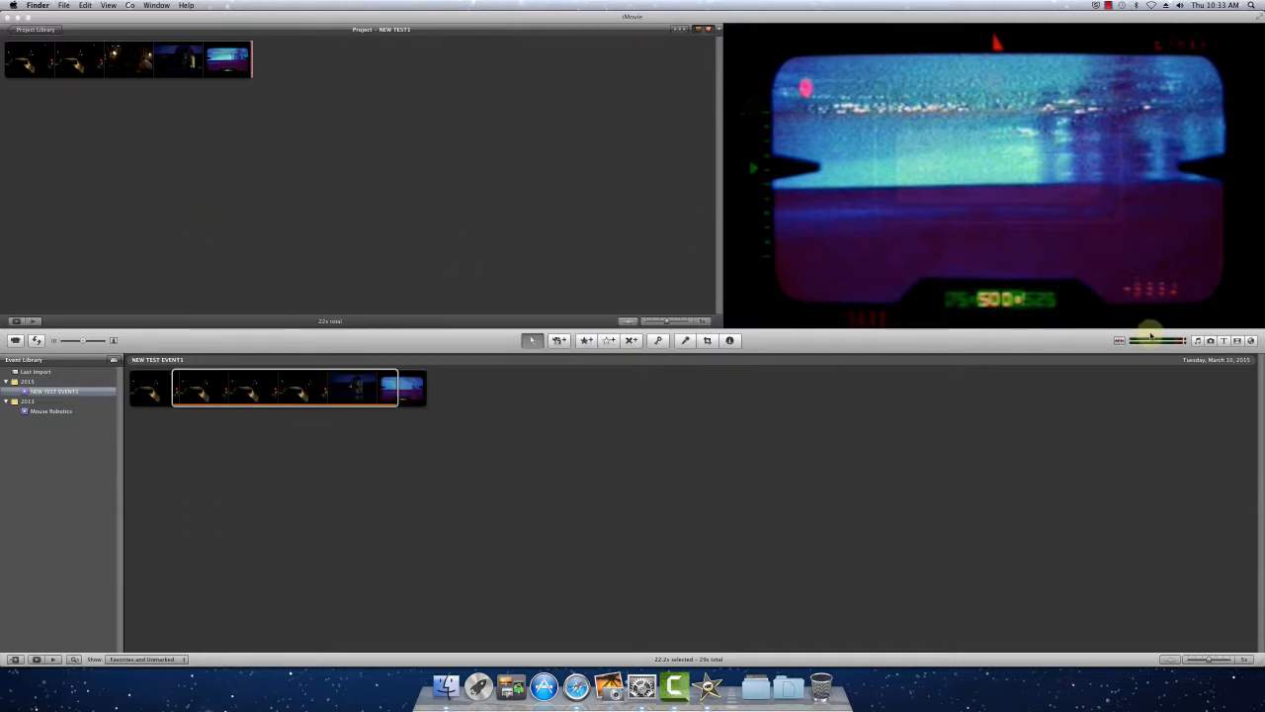
Open iMovie's photo browser and add all six iPhoto pictures to the project after the video clip
left_click(1211, 342)
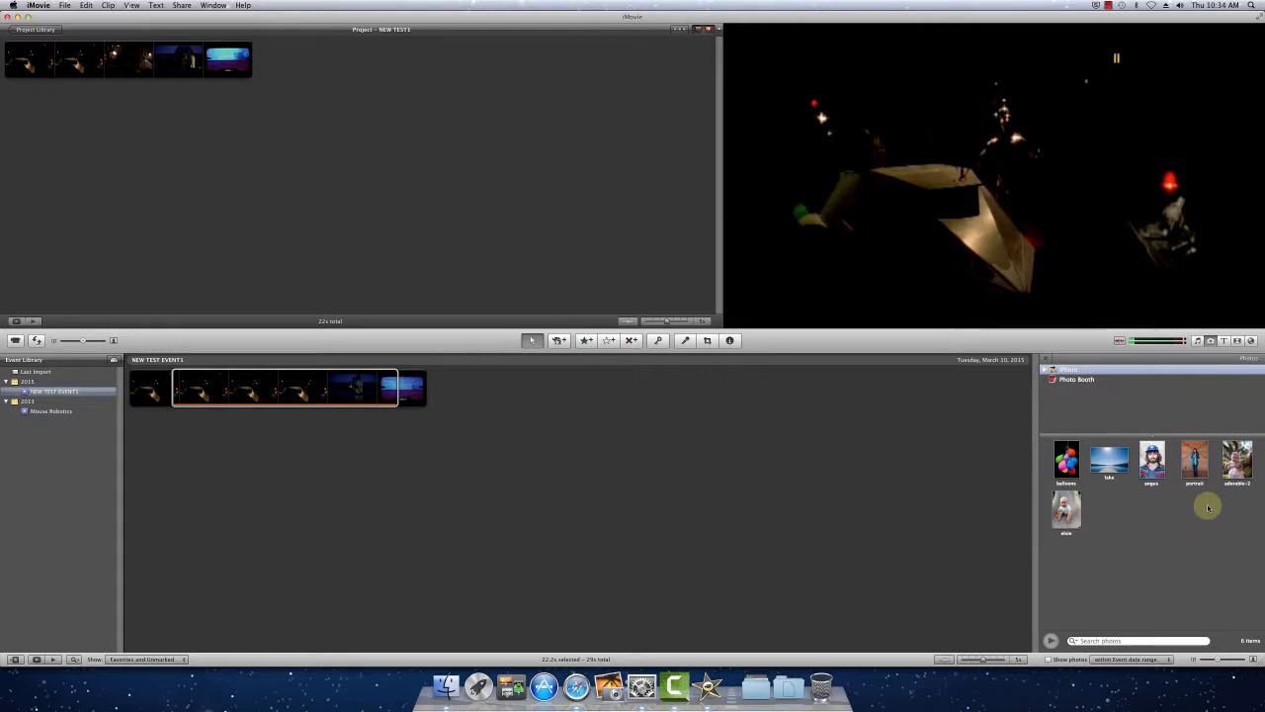
left_click_drag(1202, 502, 1070, 556)
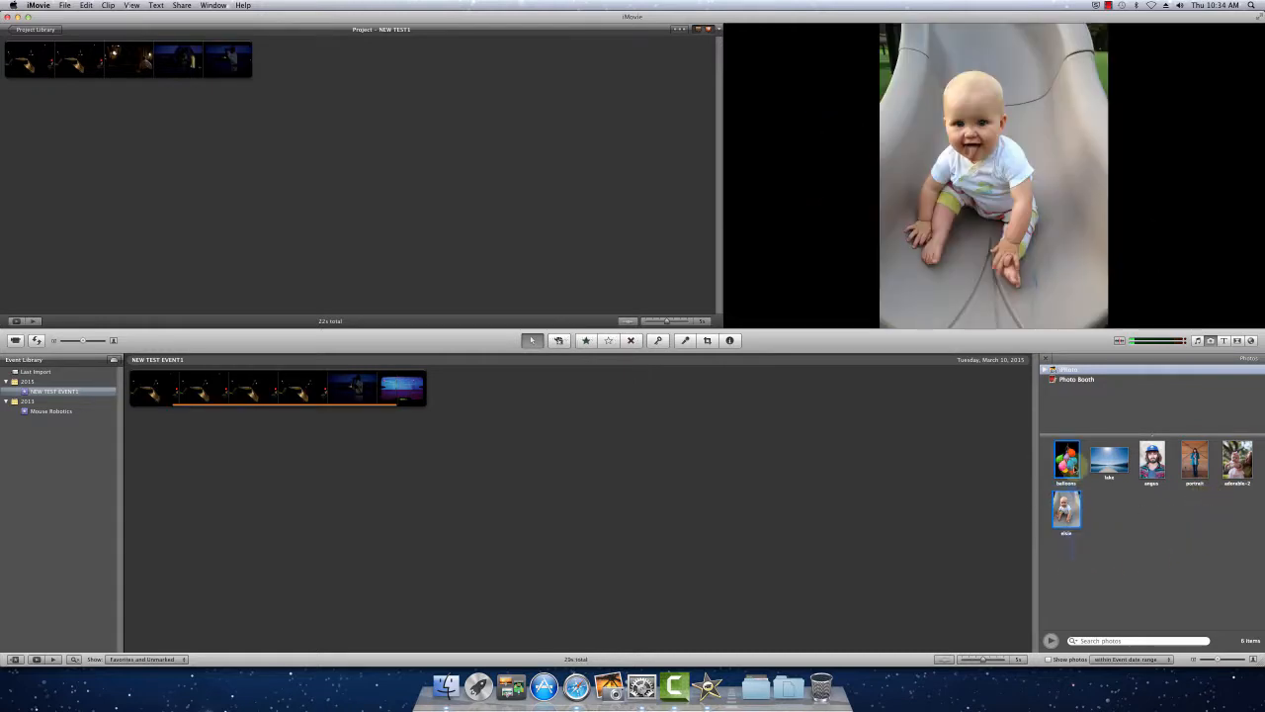
left_click_drag(1196, 462, 1236, 462)
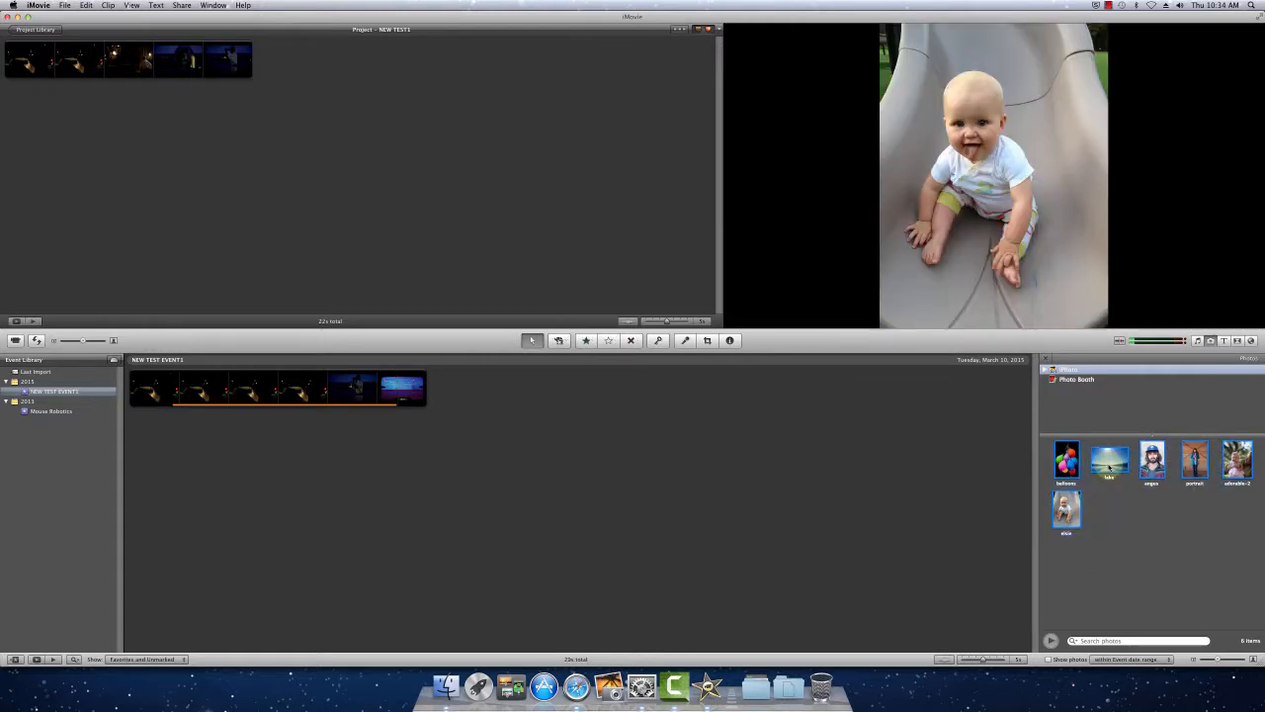
mouse_move(1105, 461)
left_mouse_down()
mouse_move(457, 363)
mouse_move(228, 286)
mouse_move(276, 71)
left_mouse_up()
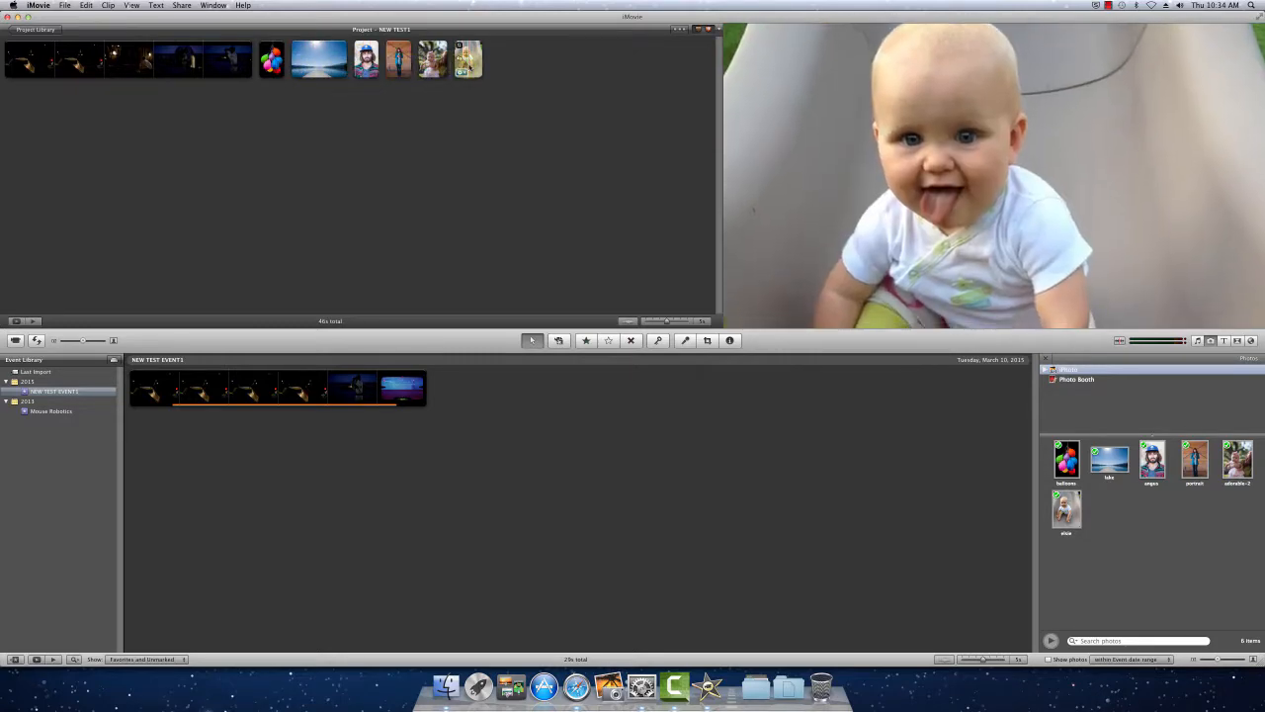
Open the cropping and Ken Burns settings of the baby photo and reposition and resize the Ken Burns end frame
left_click(460, 72)
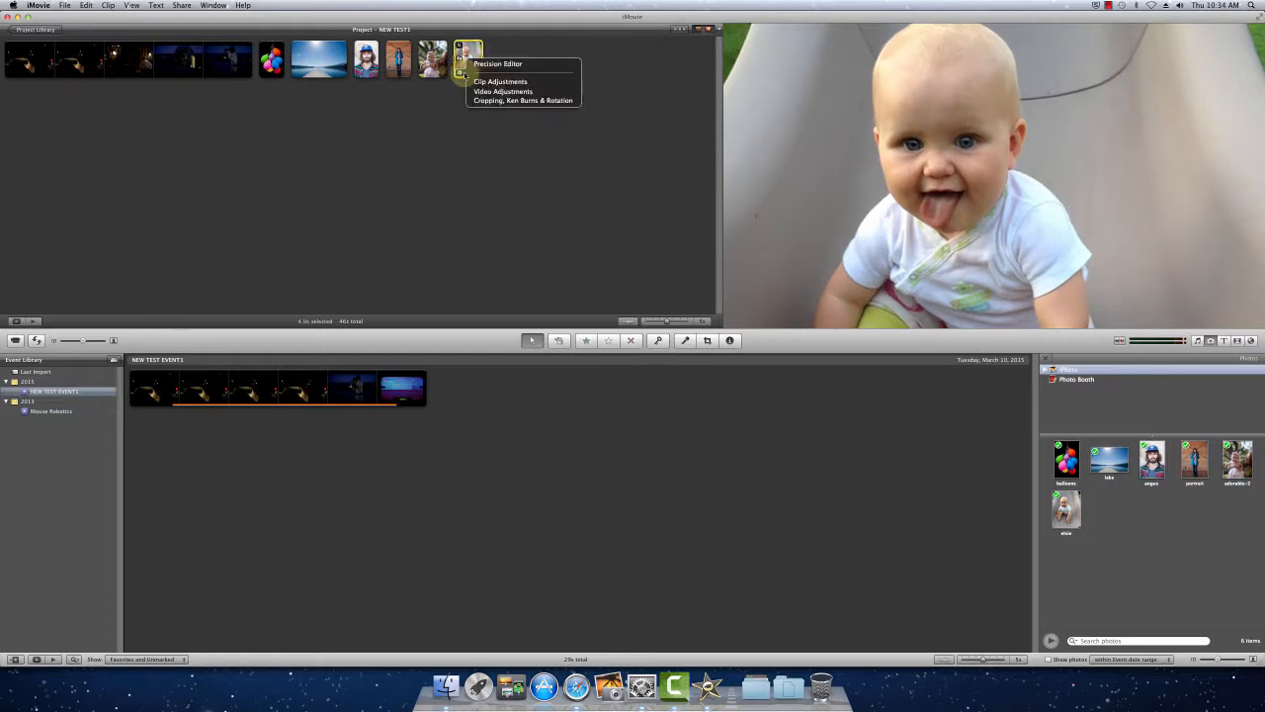
left_click(506, 101)
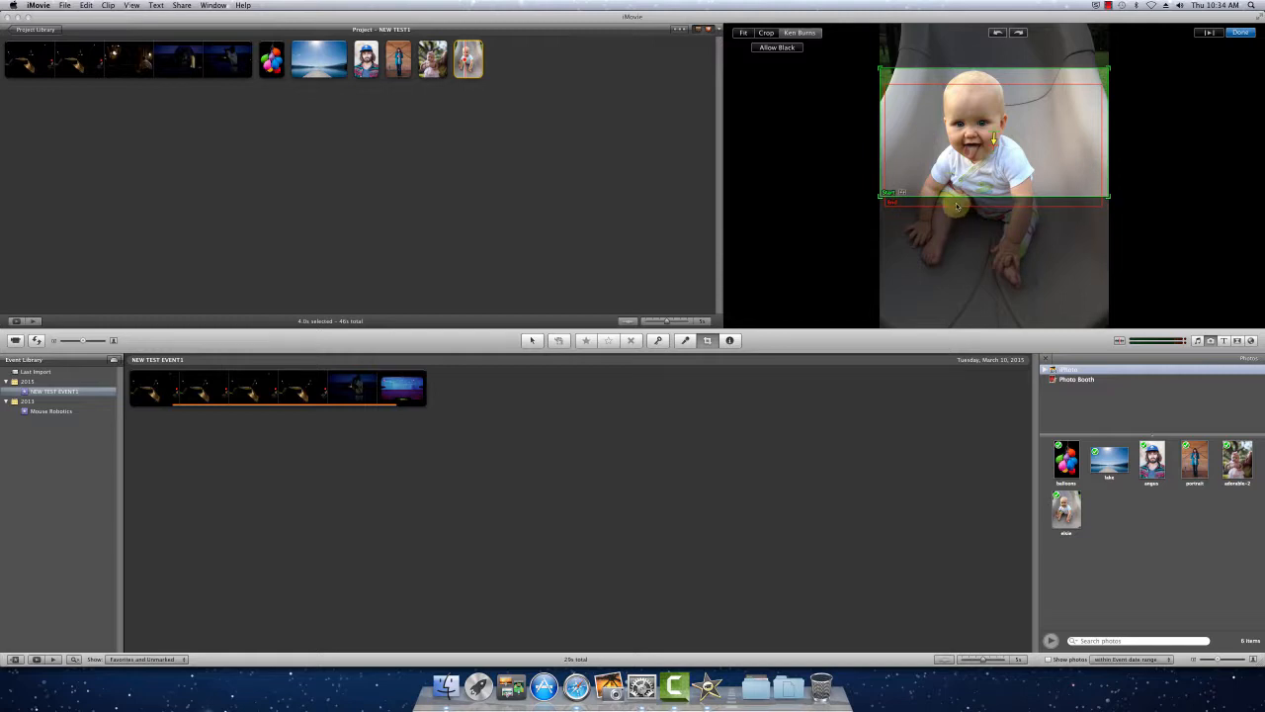
left_click_drag(957, 205, 968, 220)
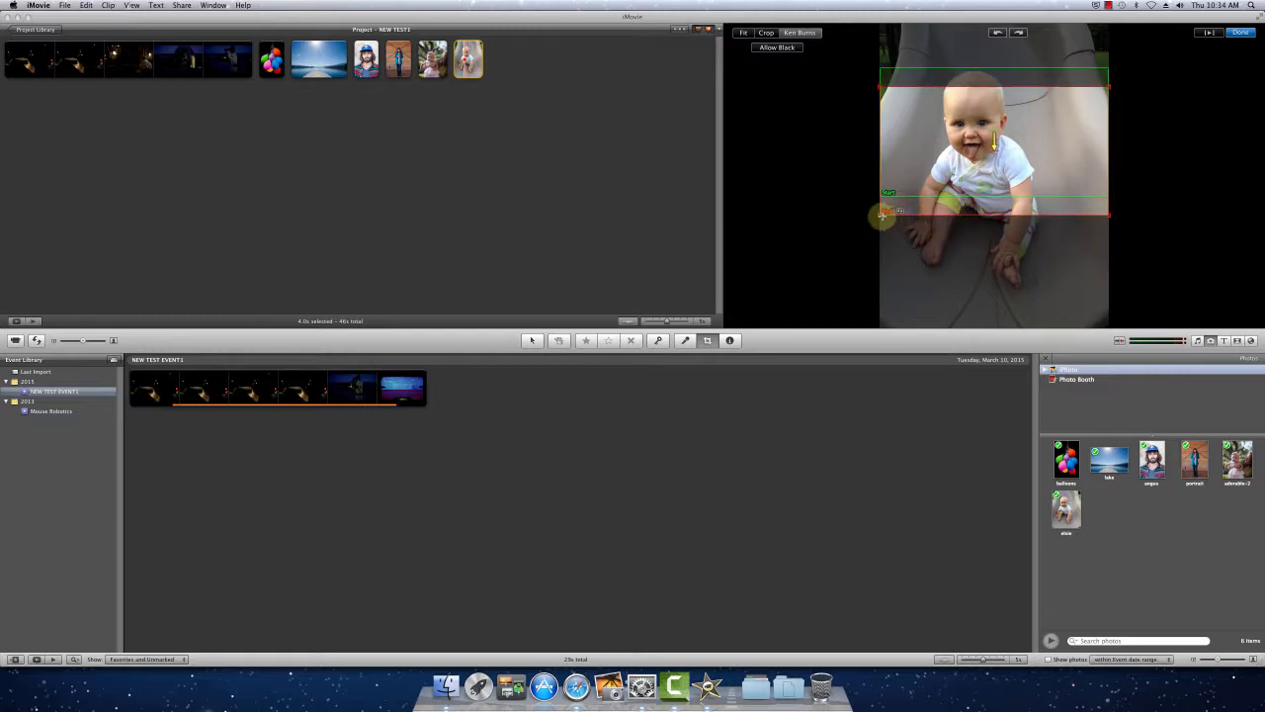
left_click_drag(879, 215, 890, 203)
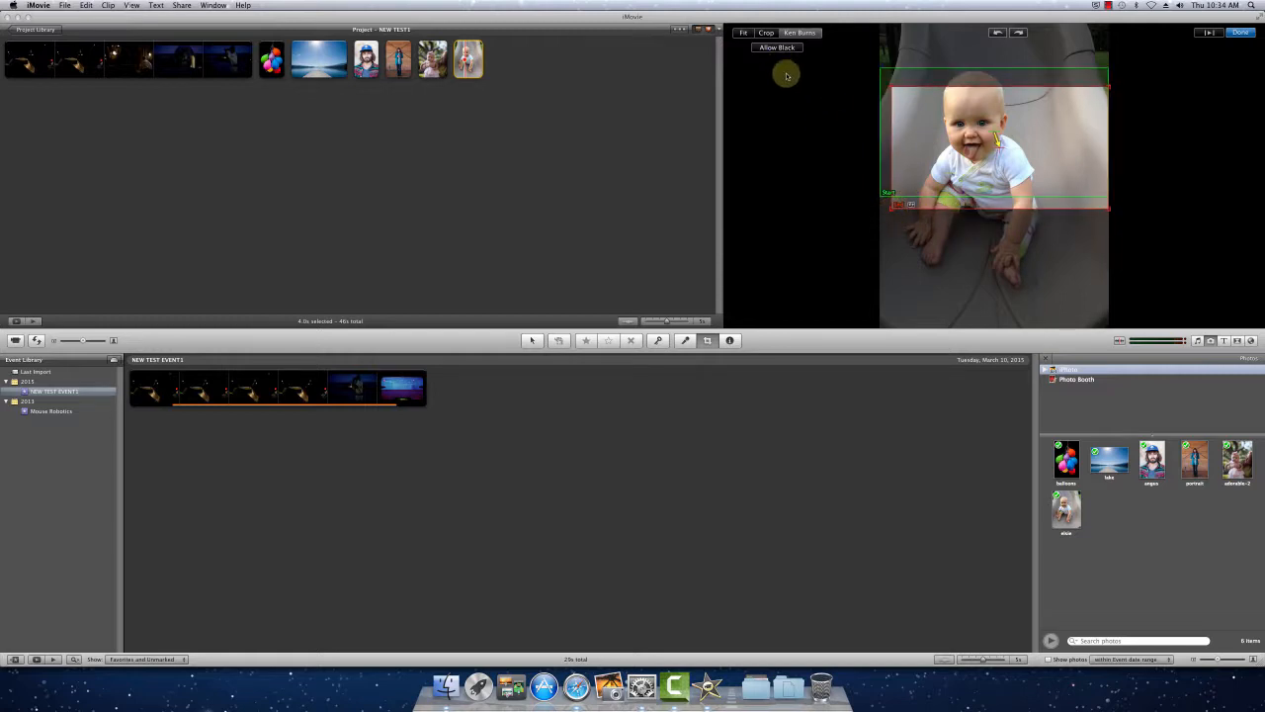
Preview the baby photo's Fit and Crop framings, return it to Ken Burns, and finish the framing edit
left_click(746, 33)
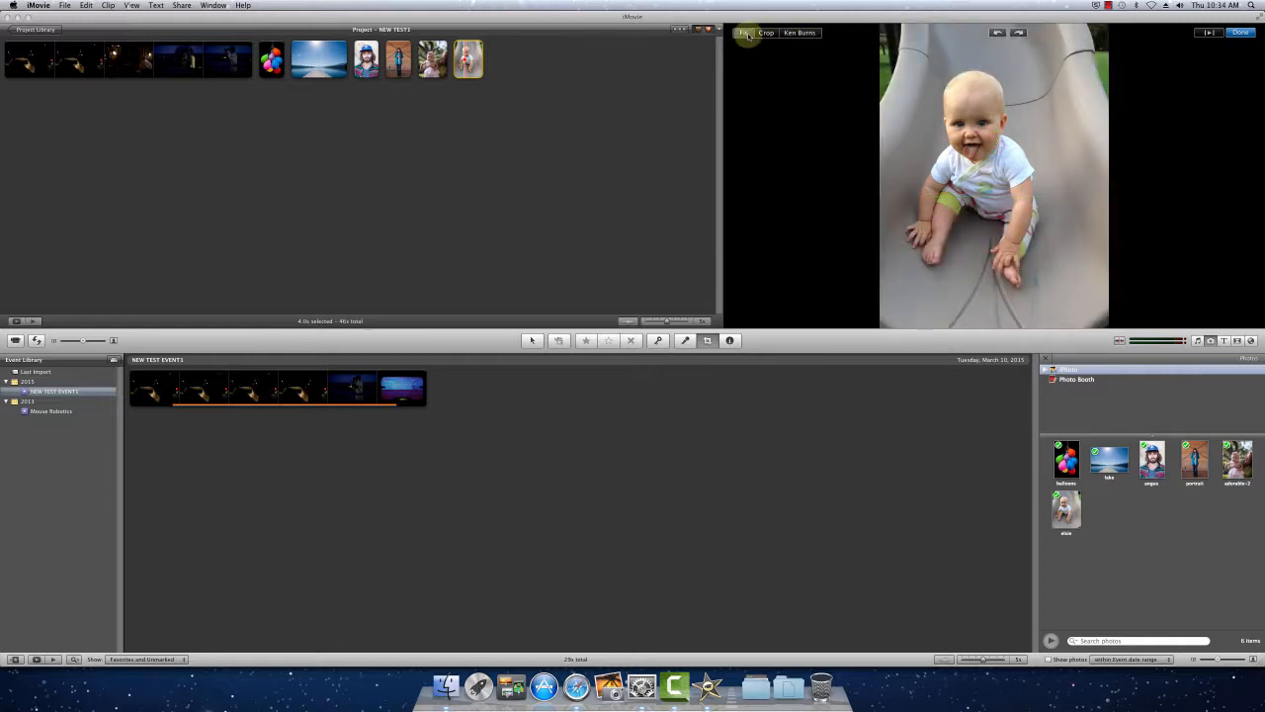
left_click(766, 34)
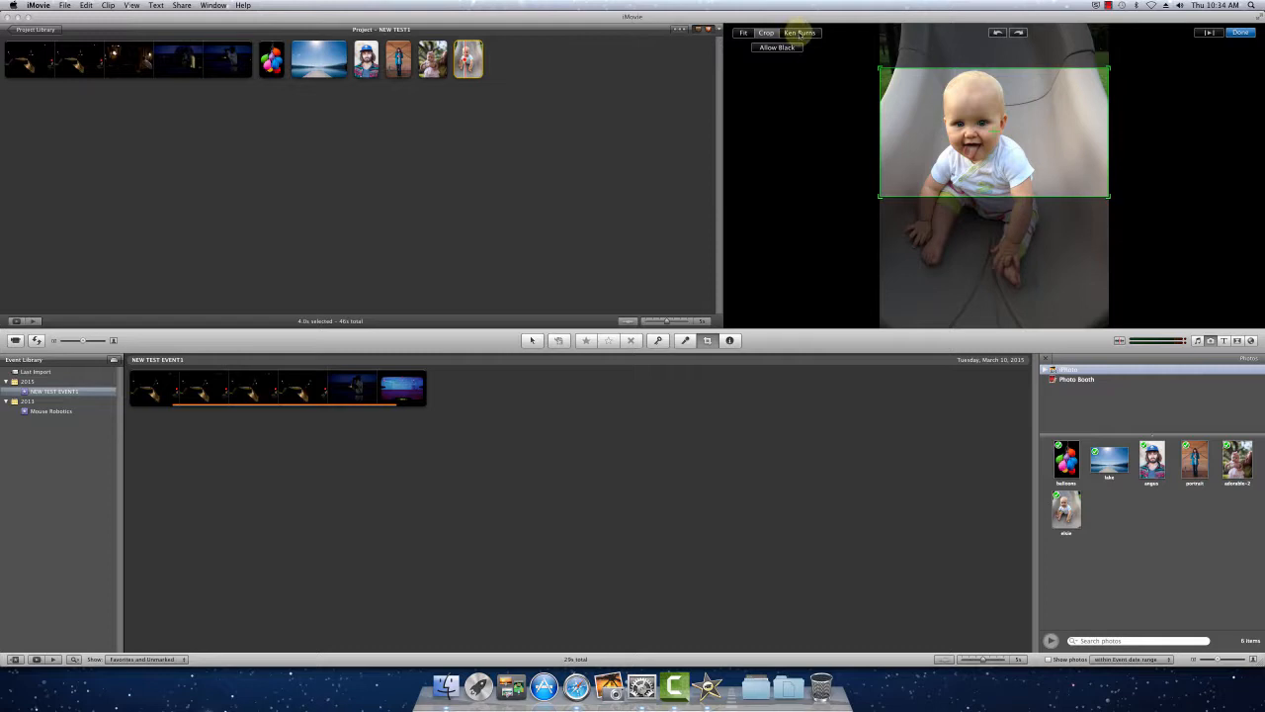
left_click(800, 33)
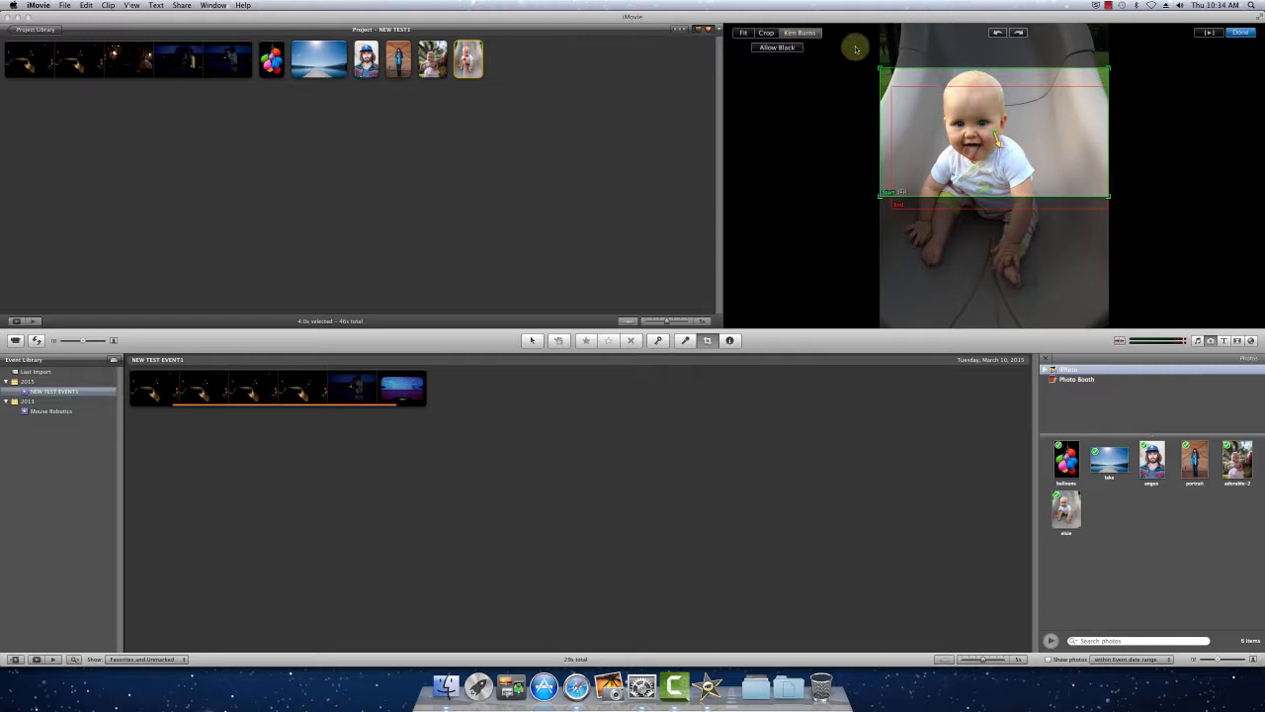
left_click(1240, 32)
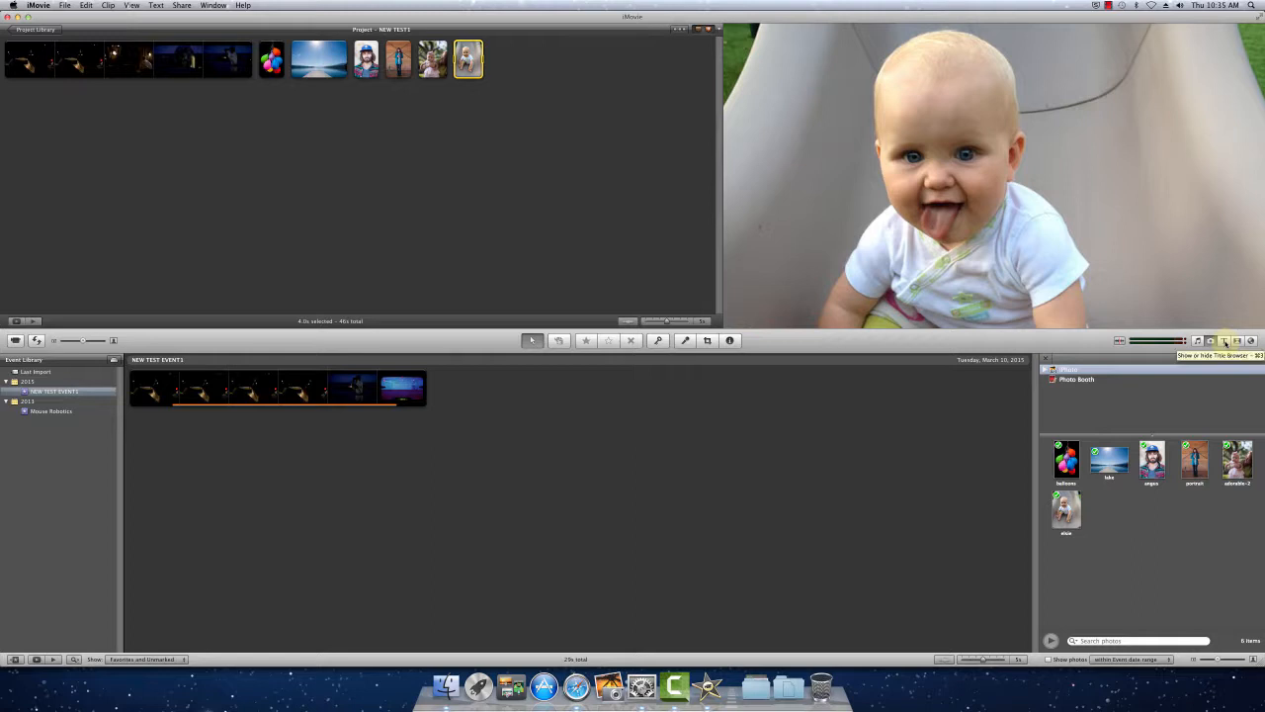
Add a Centered title with the starry space background at the very beginning of the project
left_click(1225, 341)
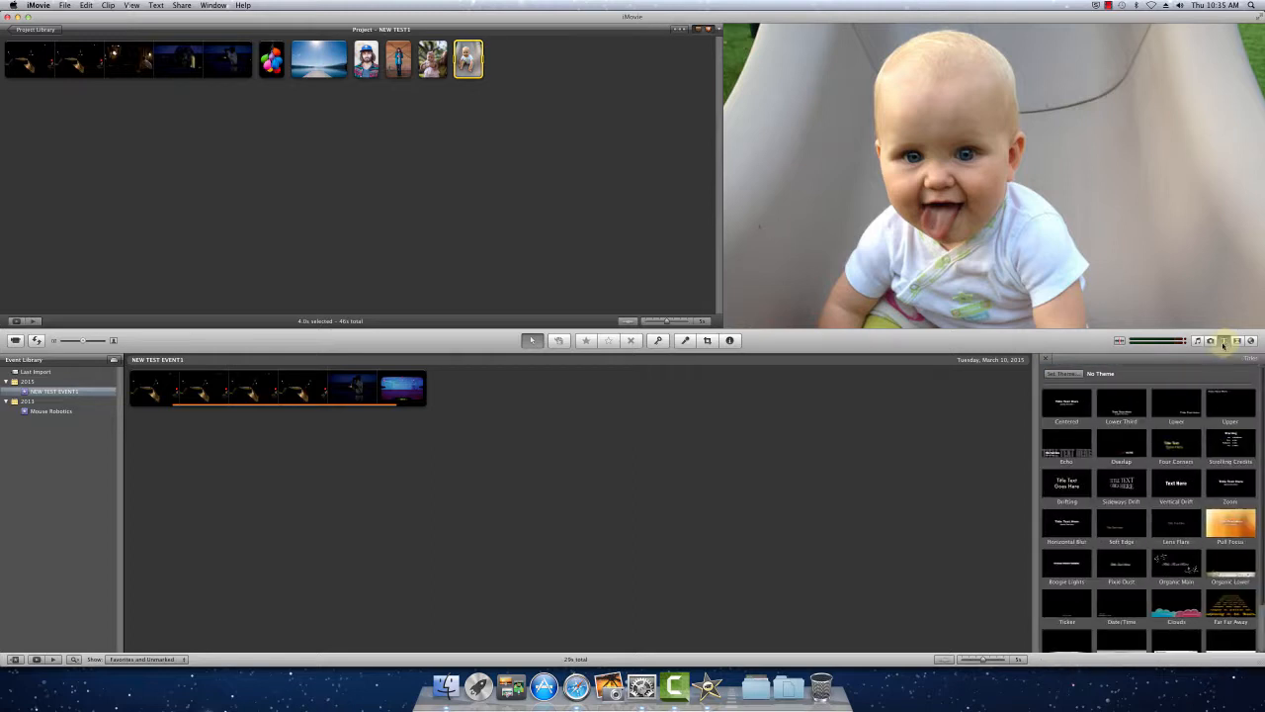
left_click(1073, 410)
left_click_drag(1072, 408, 10, 73)
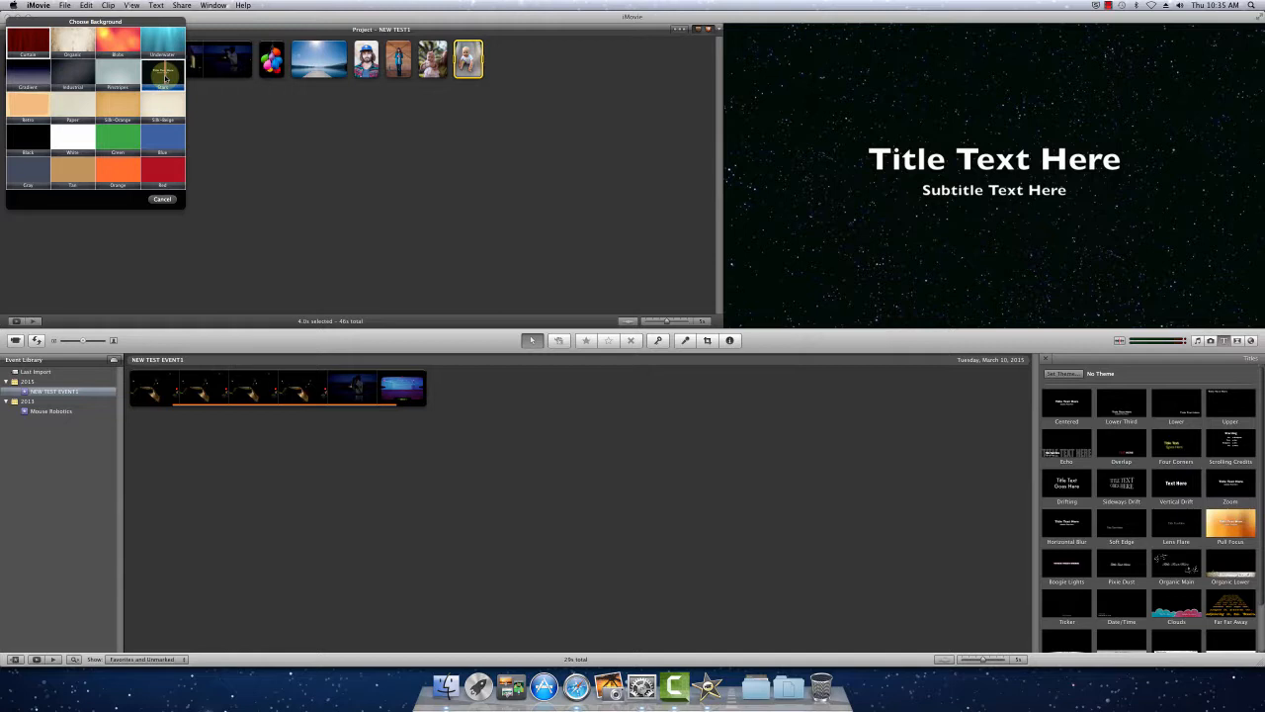
left_click(163, 75)
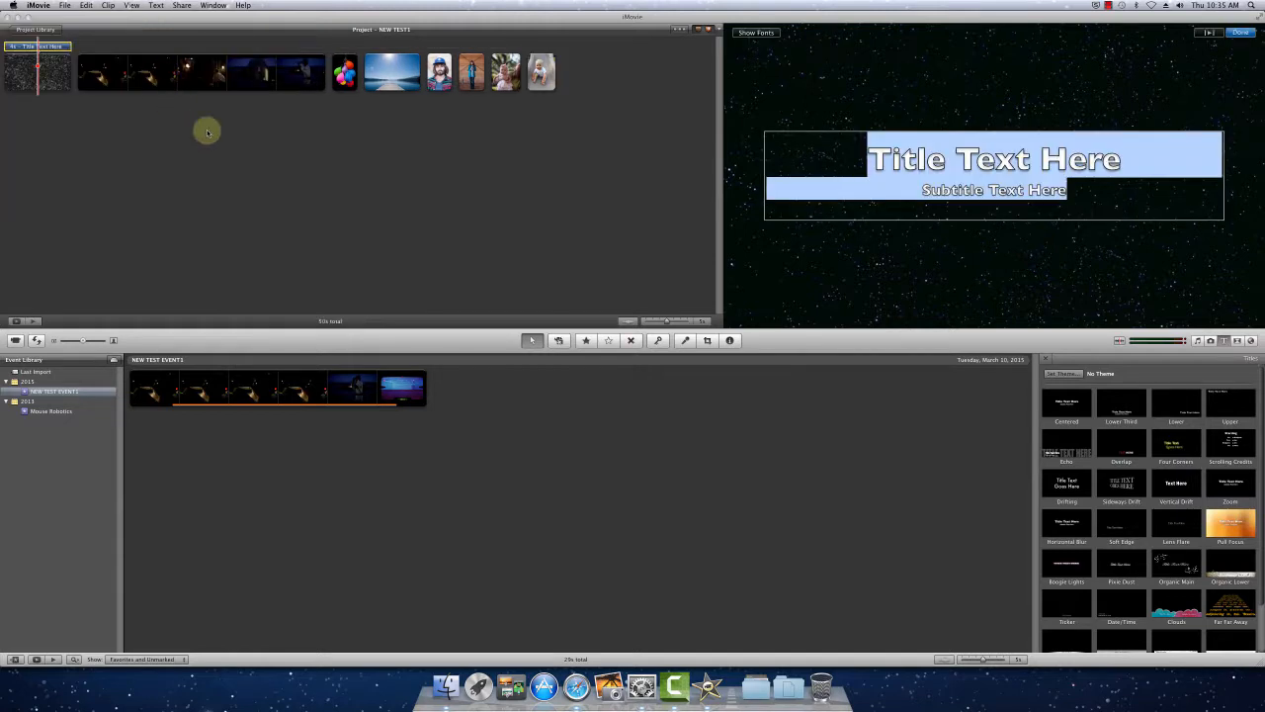
Replace the opening title's text with "Stars for Star Wars" and remove its subtitle
triple_click(949, 158)
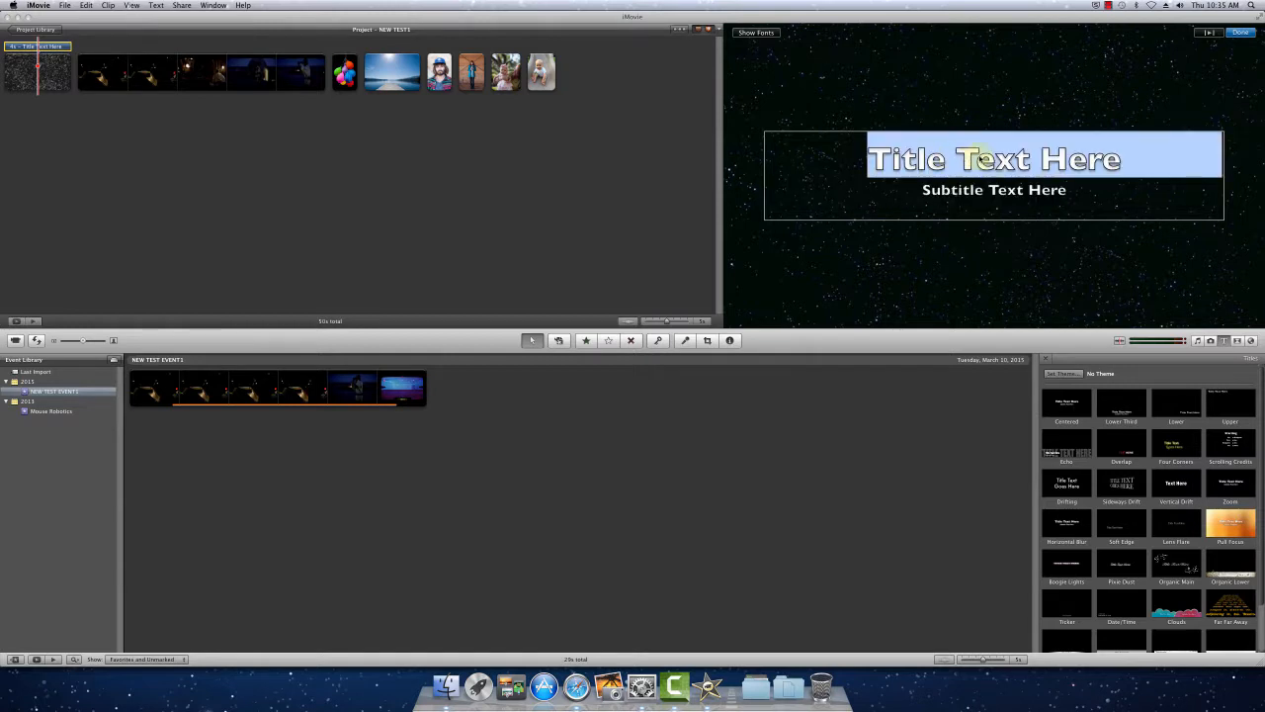
type("Starts")
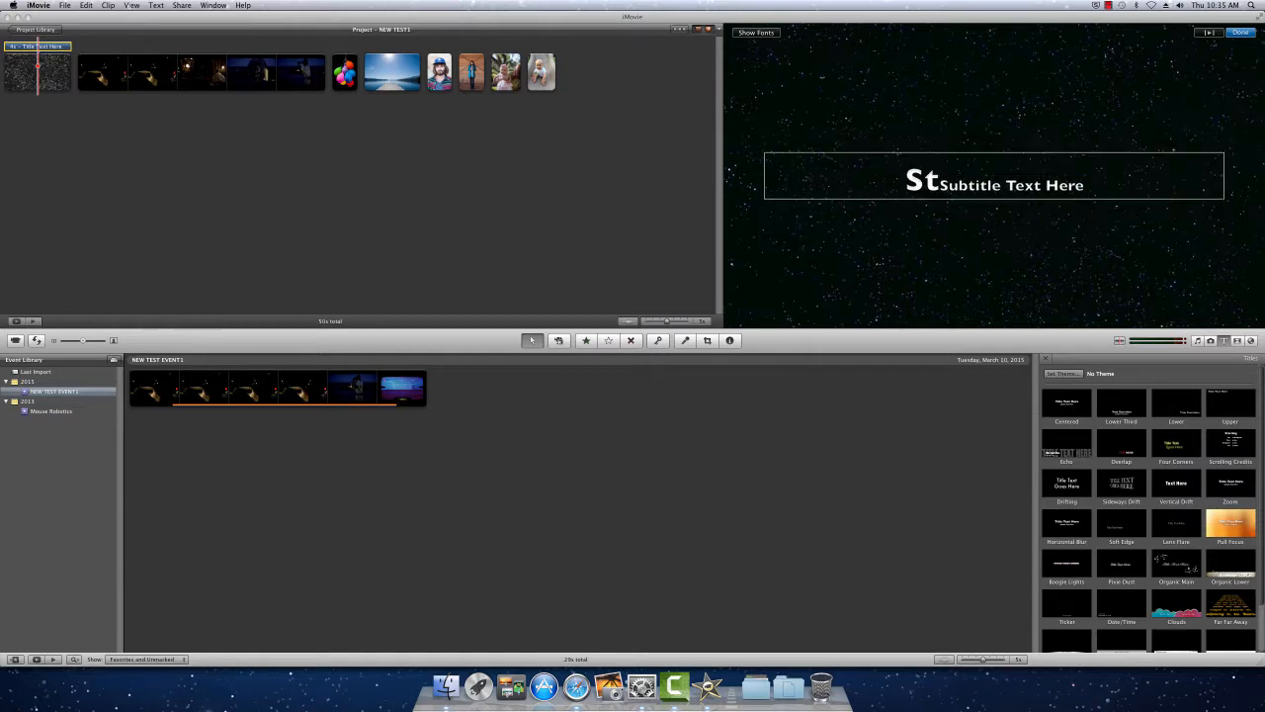
key("BackSpace")
key("BackSpace")
type("s f")
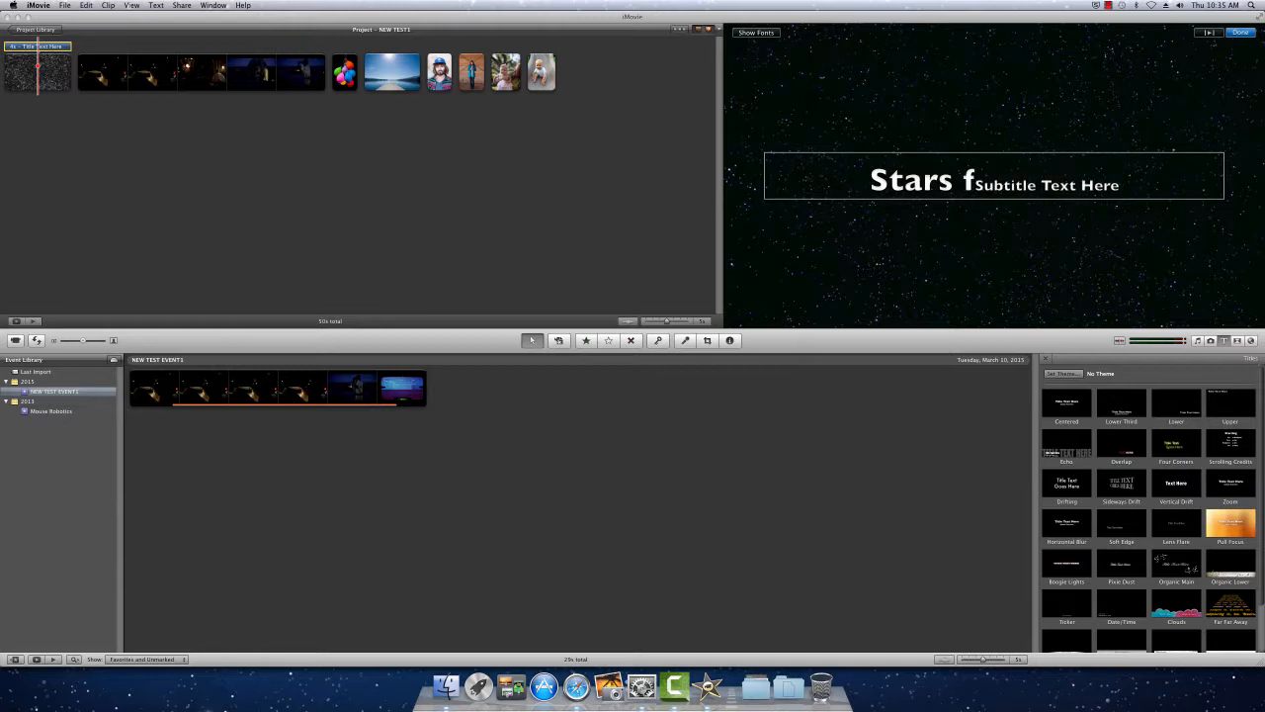
type("or Sta")
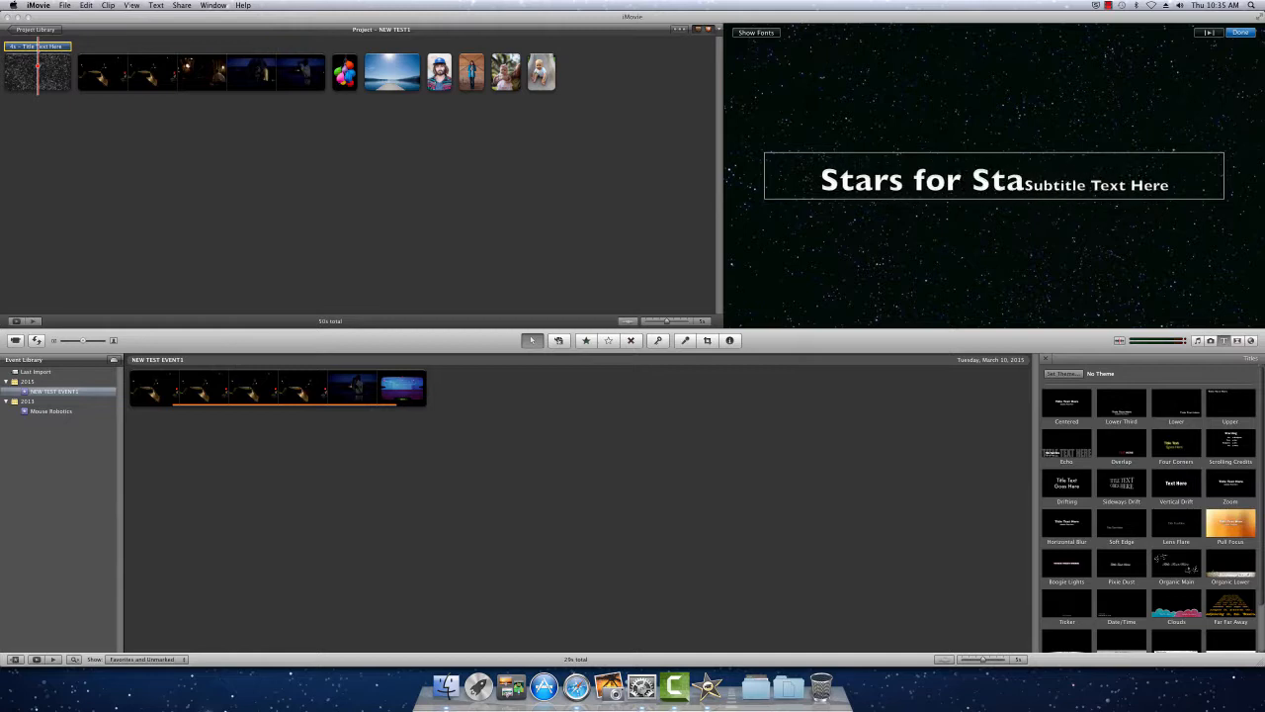
type("r Wars")
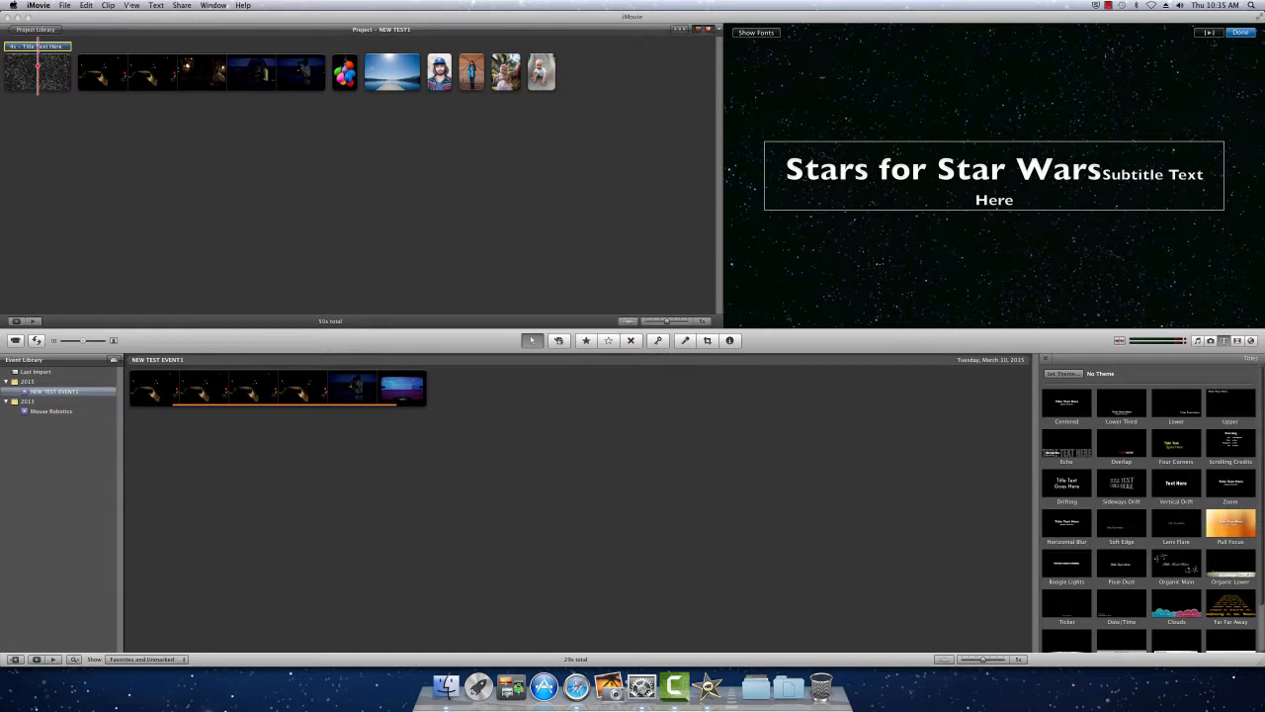
key("shift+Down")
key("BackSpace")
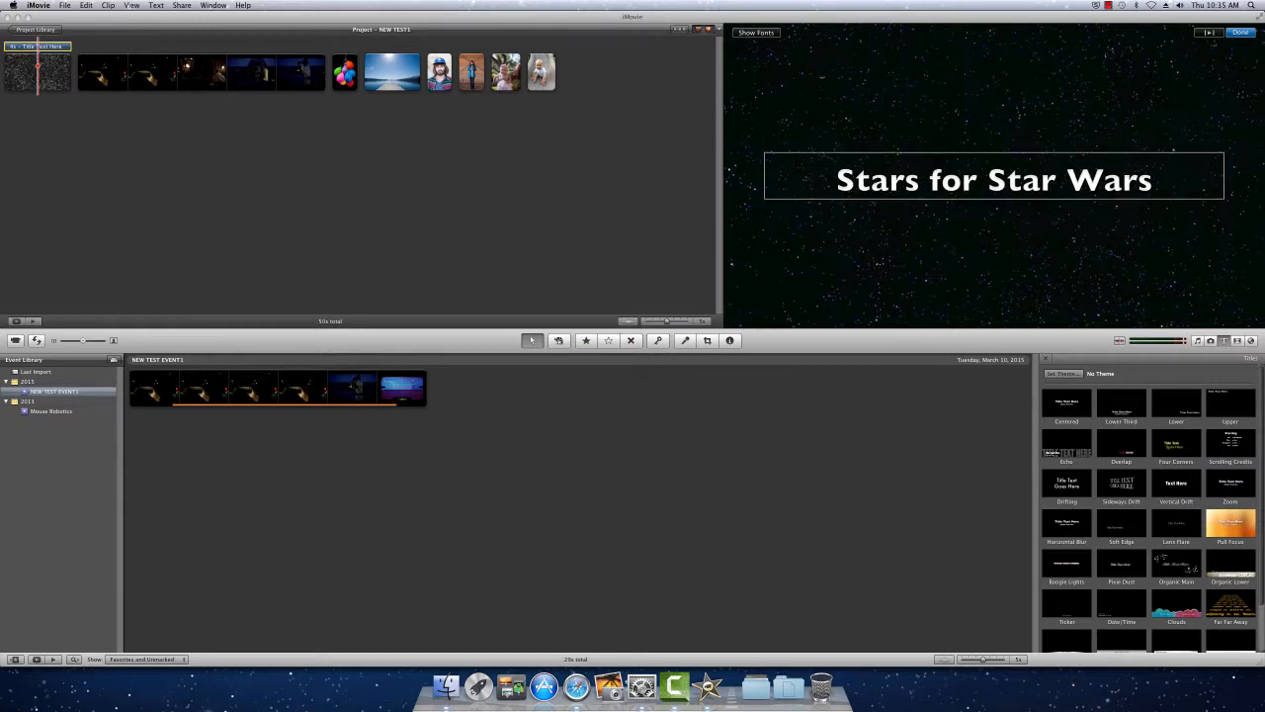
Try Coolvetica on the opening title's text, then set the font to Futura Medium in white
triple_click(974, 180)
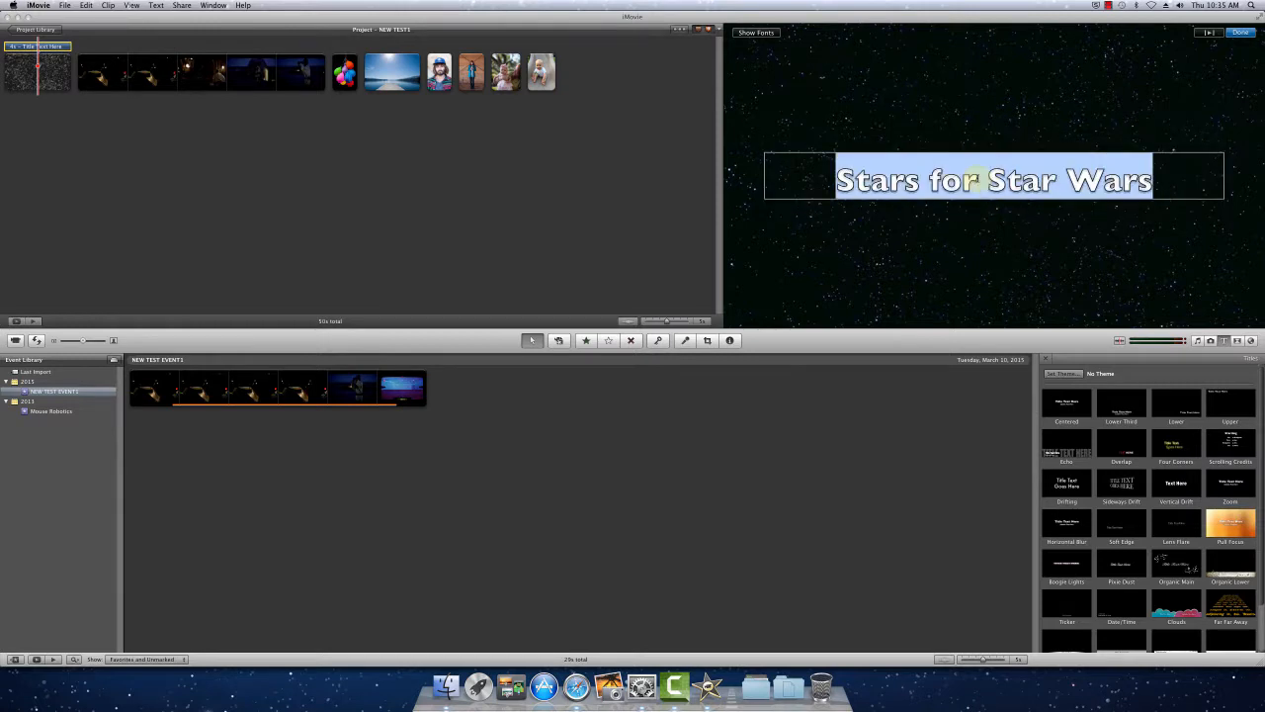
left_click(764, 33)
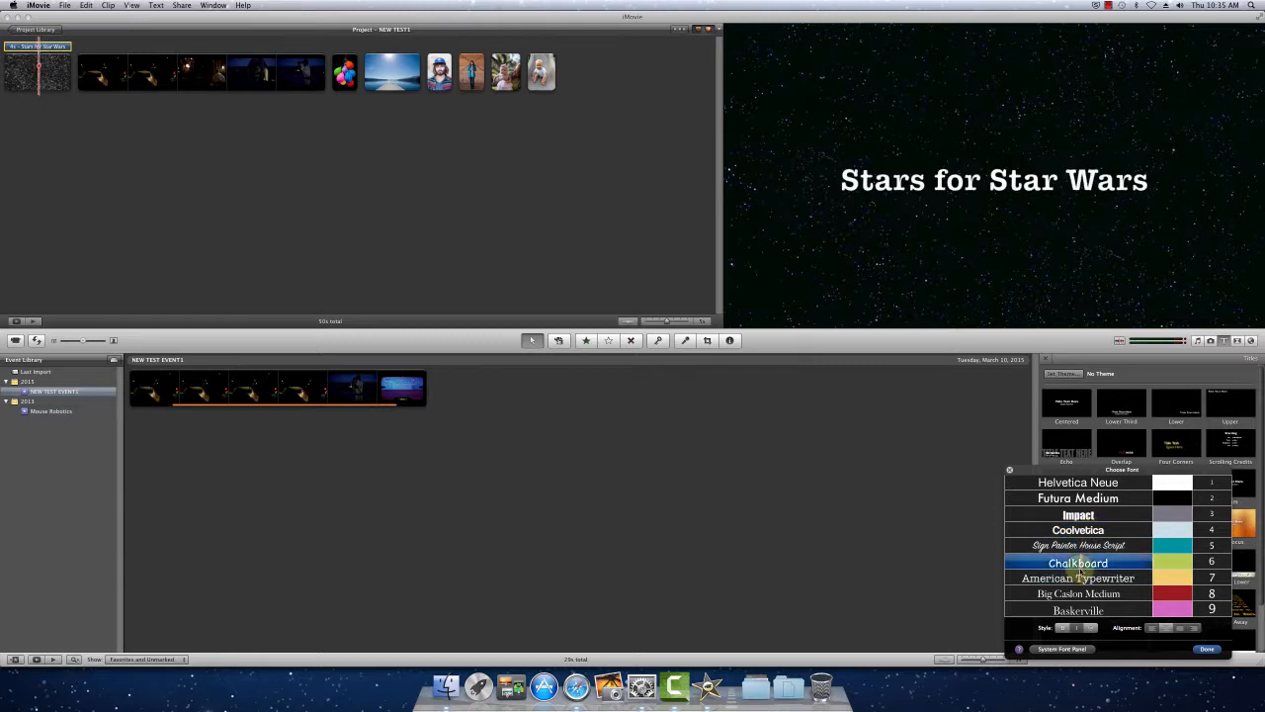
left_click(1081, 532)
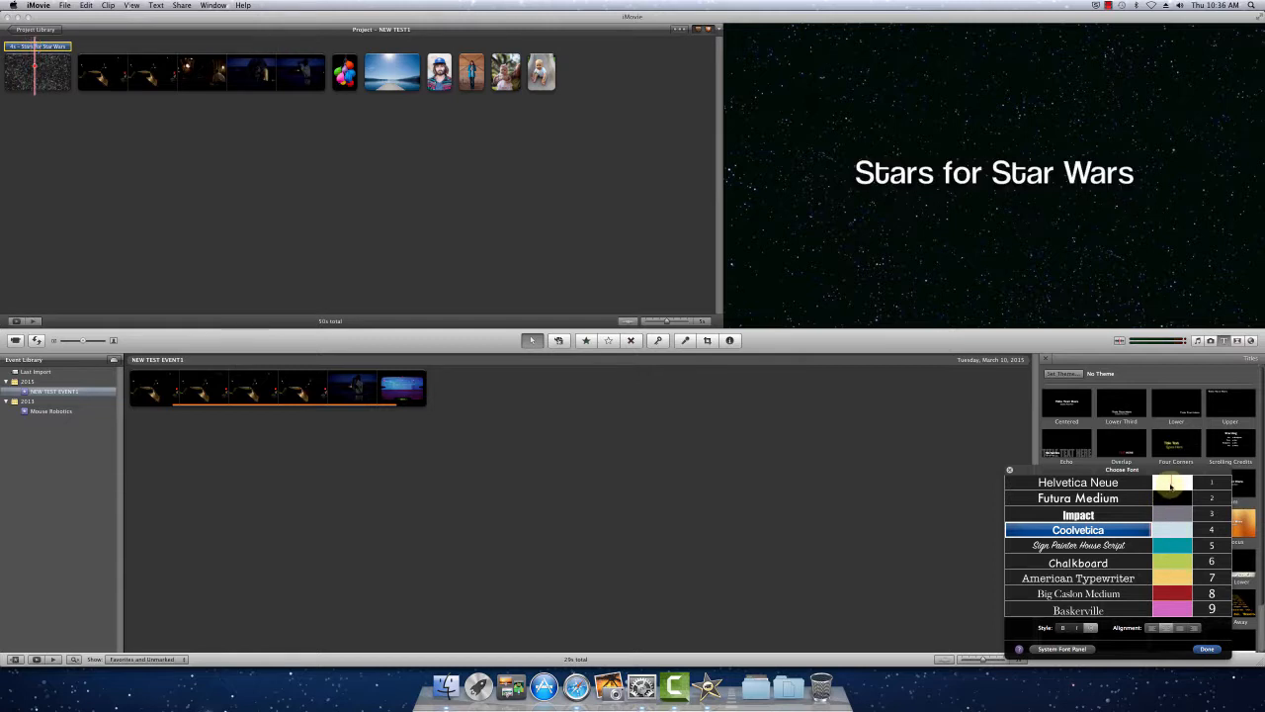
left_click(1171, 484)
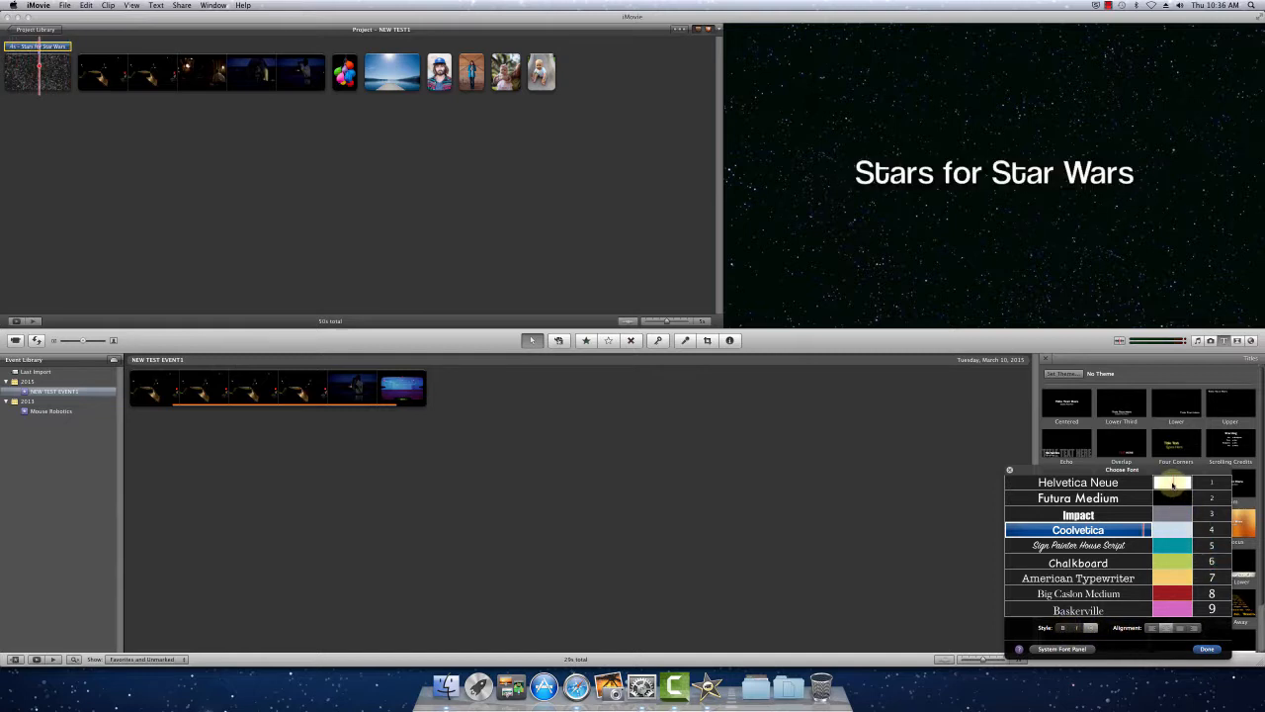
left_click(1117, 498)
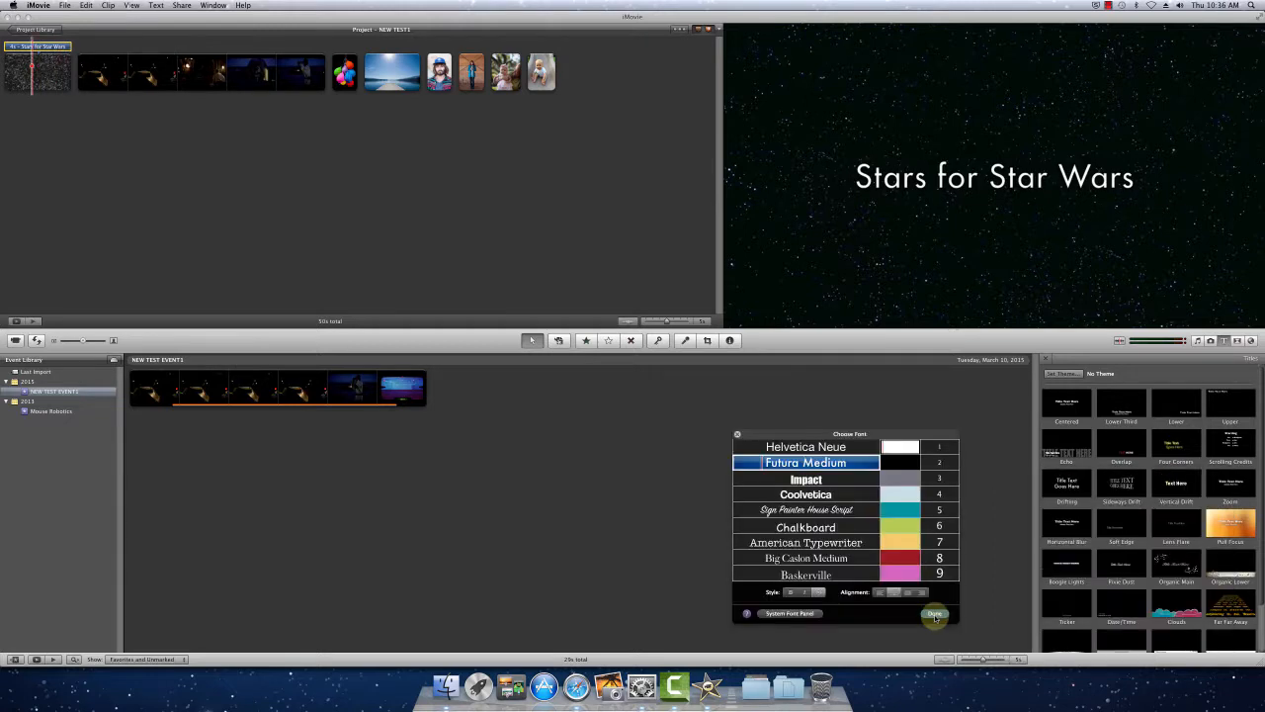
left_click(934, 614)
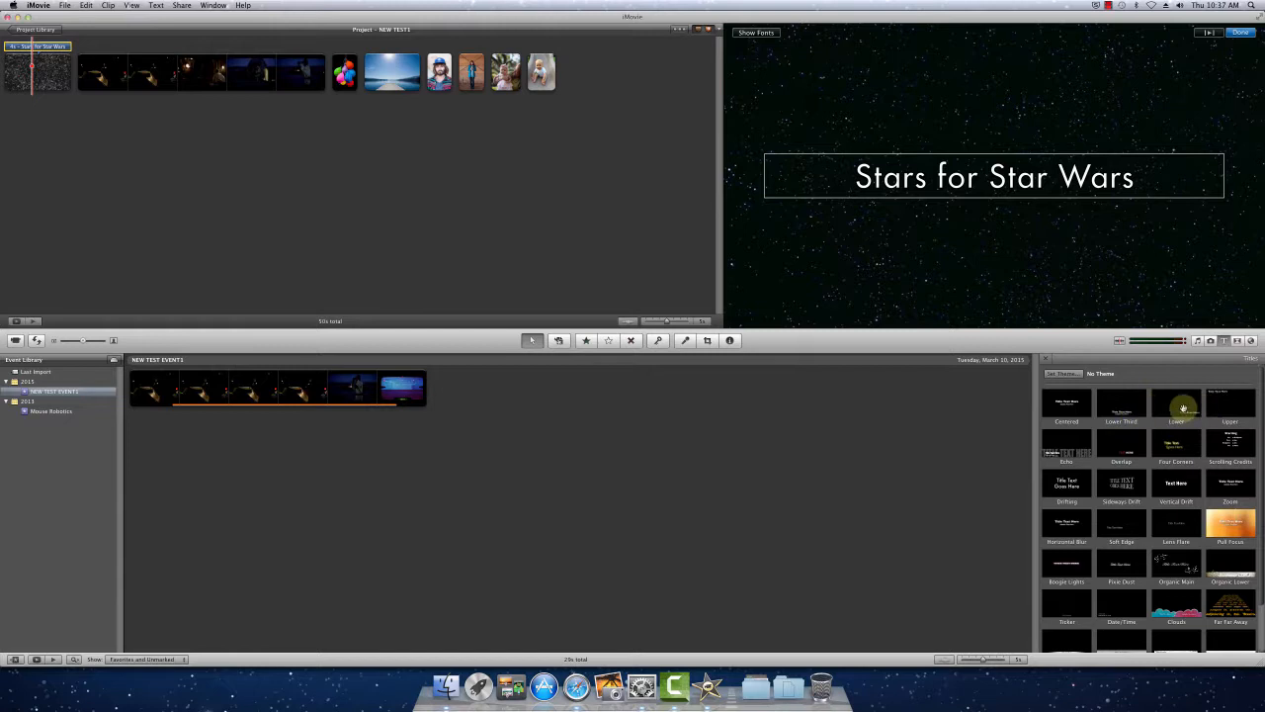
Add a Lower title reading "Lake" over the lake photo
left_click_drag(1183, 410, 392, 83)
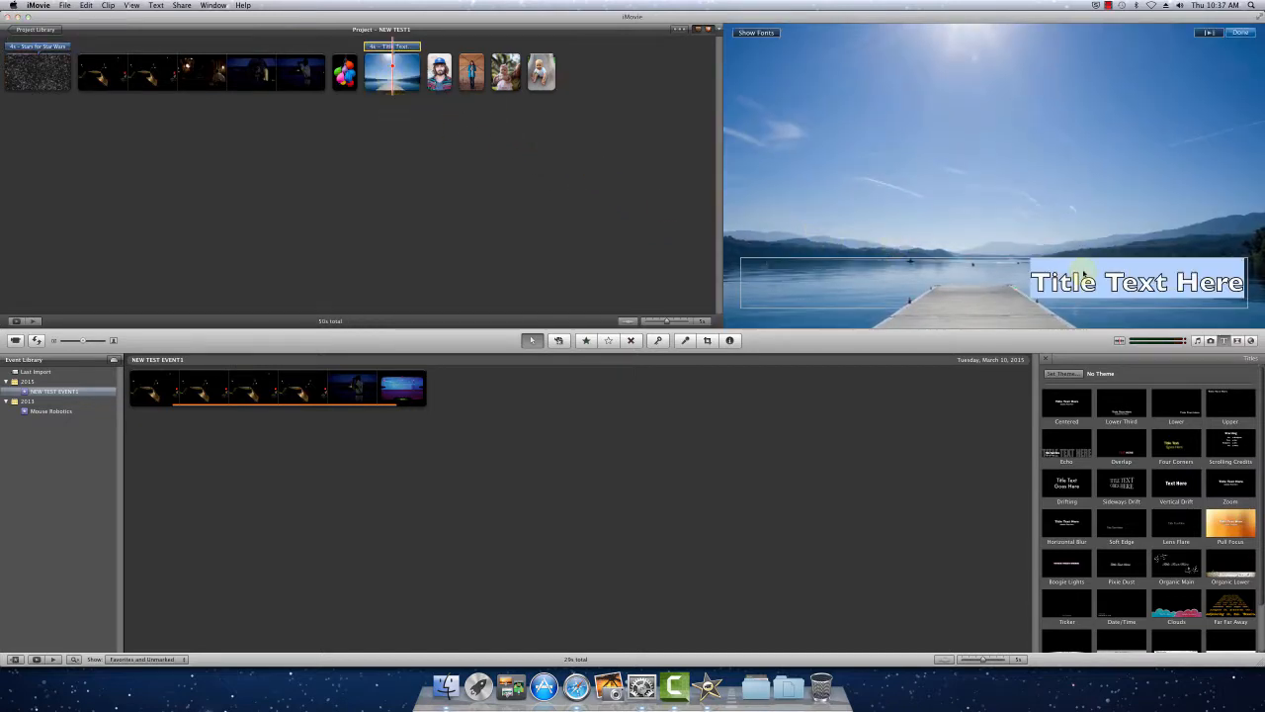
type("Lake")
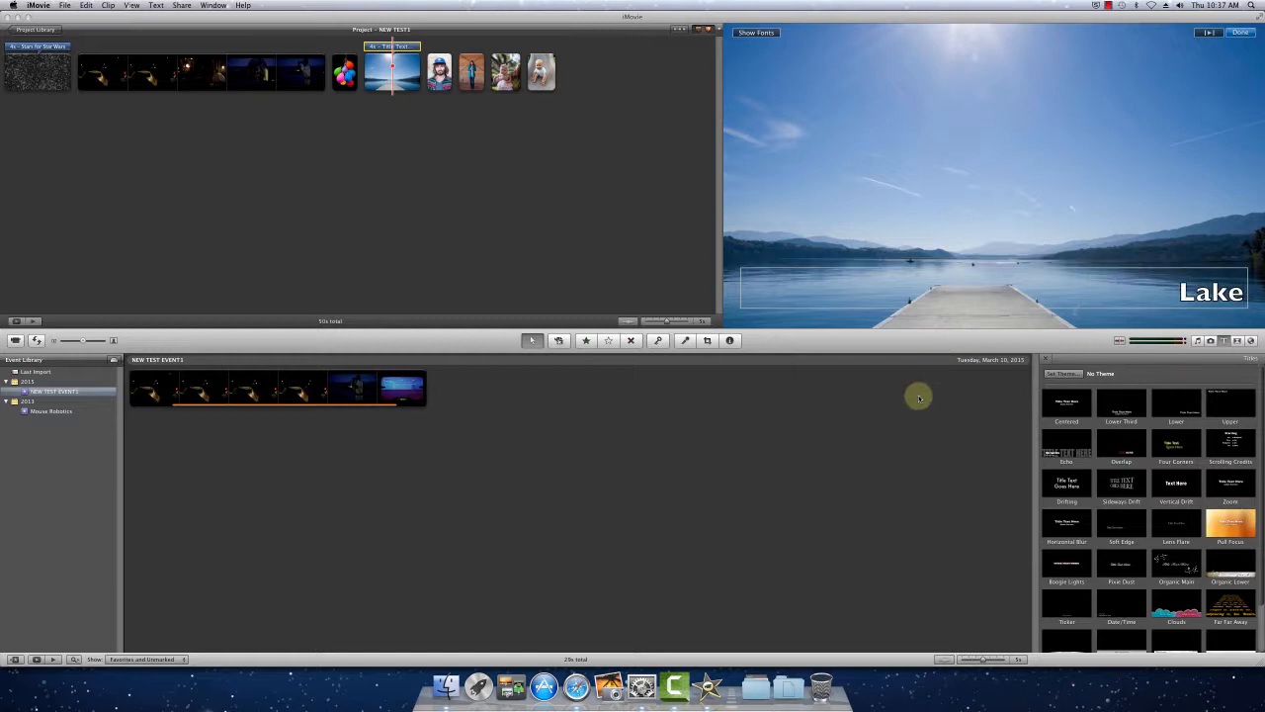
left_click(900, 423)
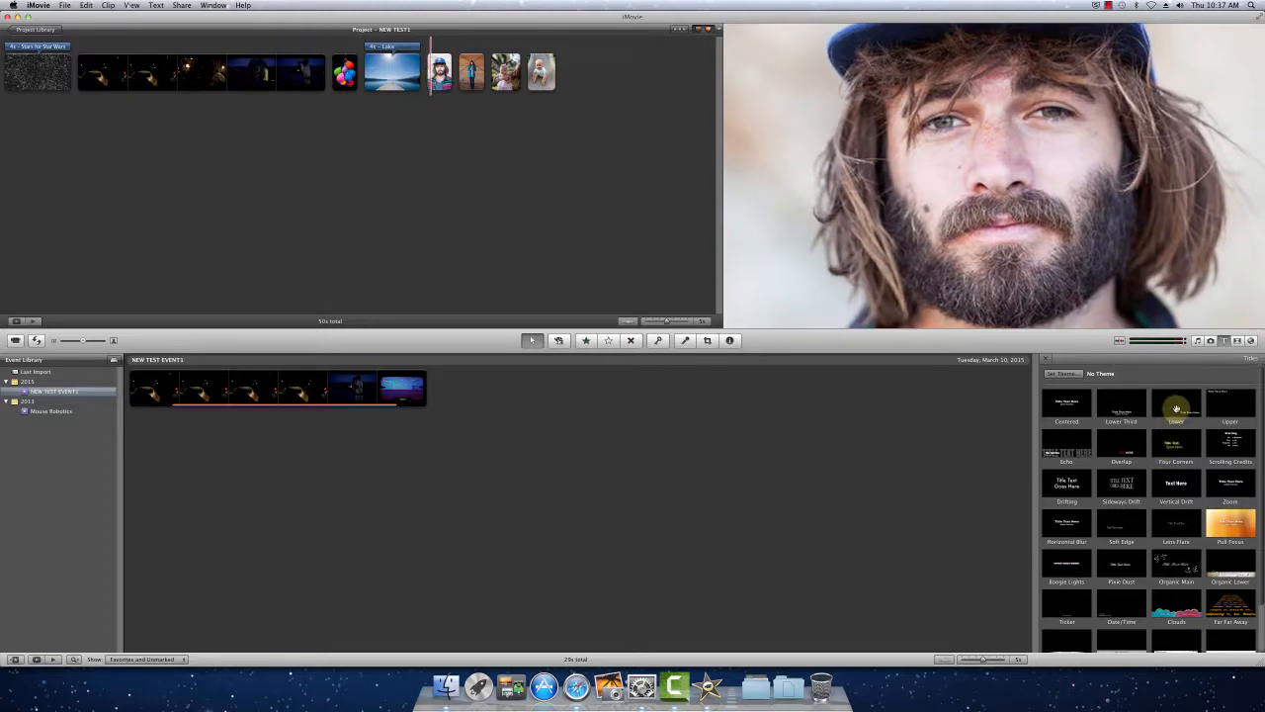
Add a Lower title with the man's first name over the photo of the bearded man in the blue cap
left_click_drag(1177, 408, 445, 87)
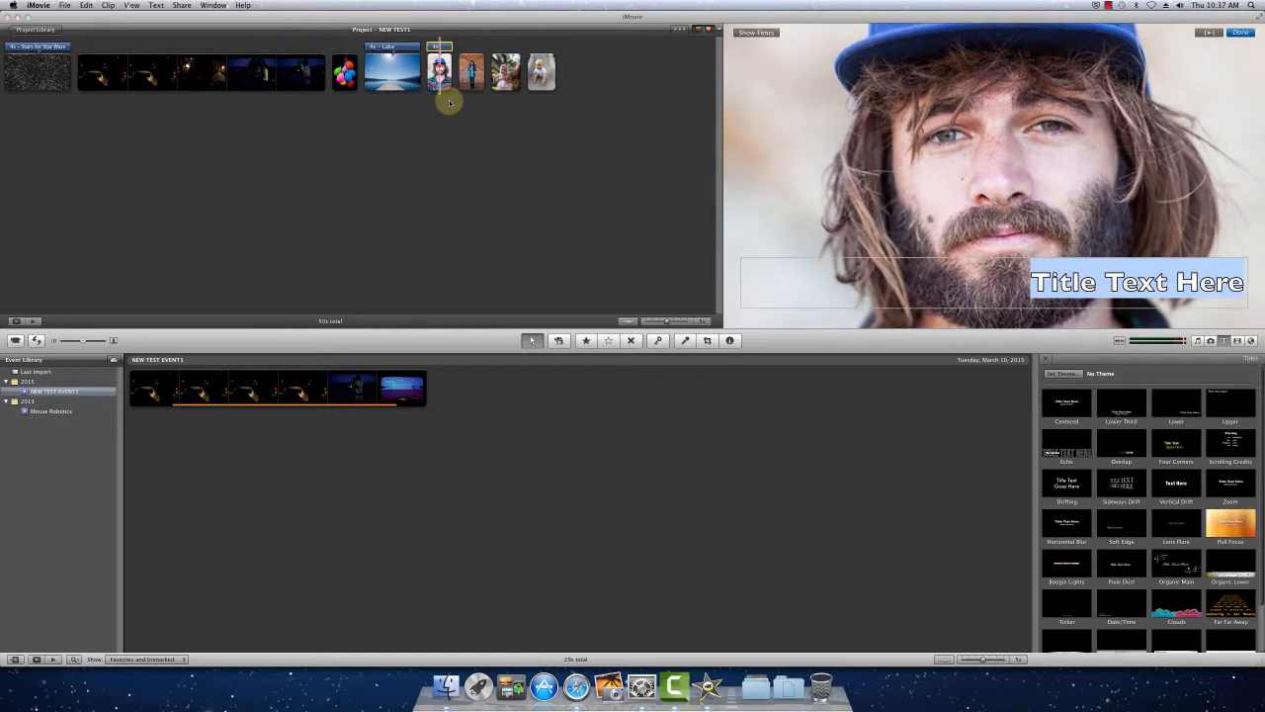
type("Angus")
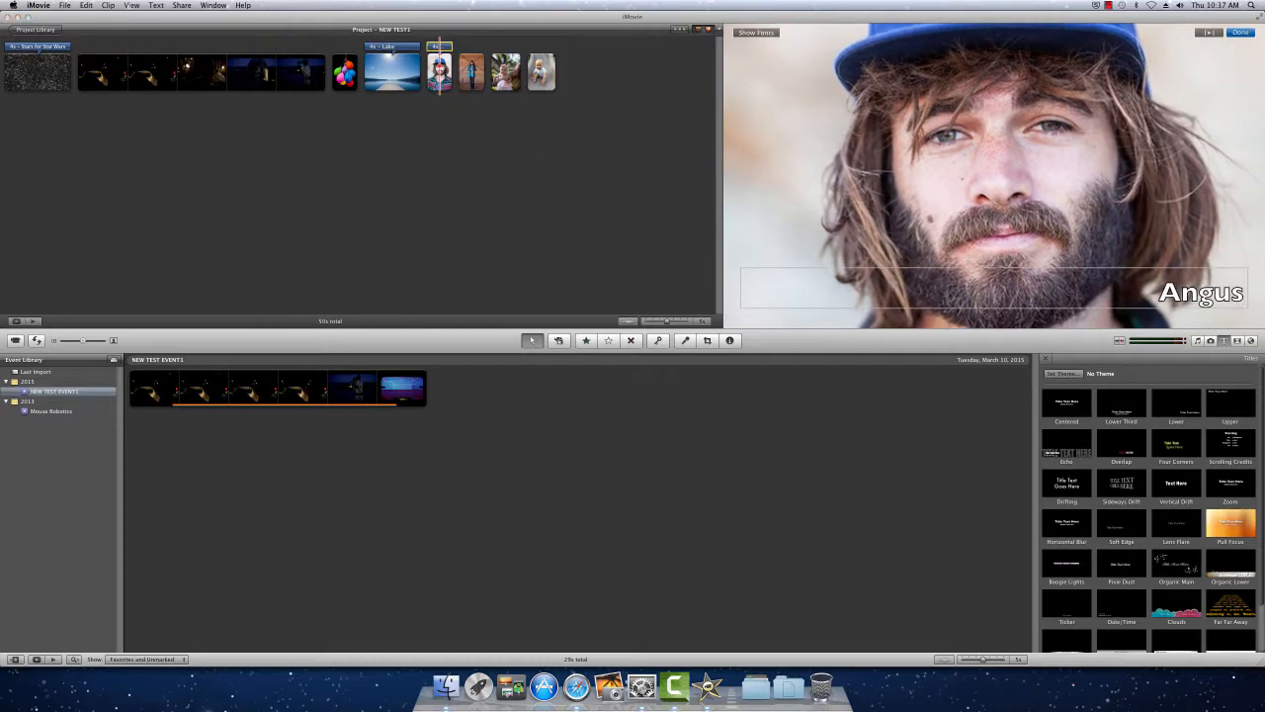
left_click(526, 165)
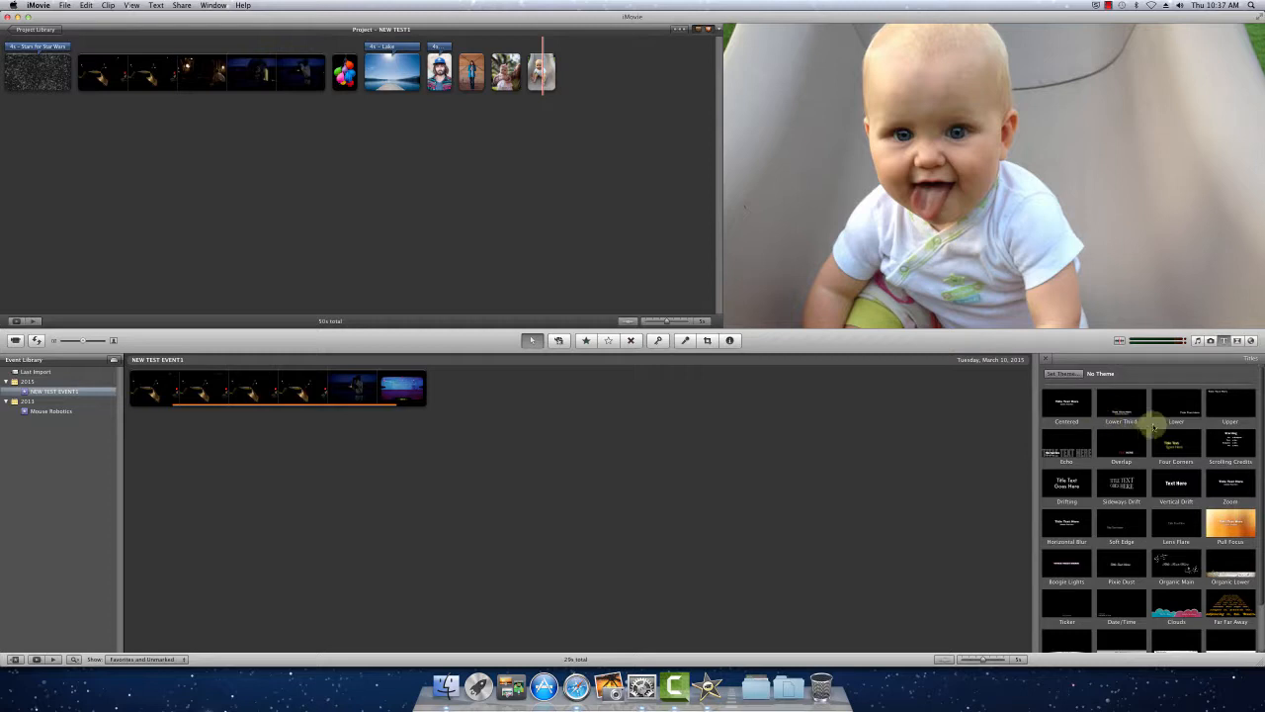
Add an Echo title reading "BABY Jedi" over the last baby photo and remove its subtitle
left_click_drag(1081, 450, 540, 72)
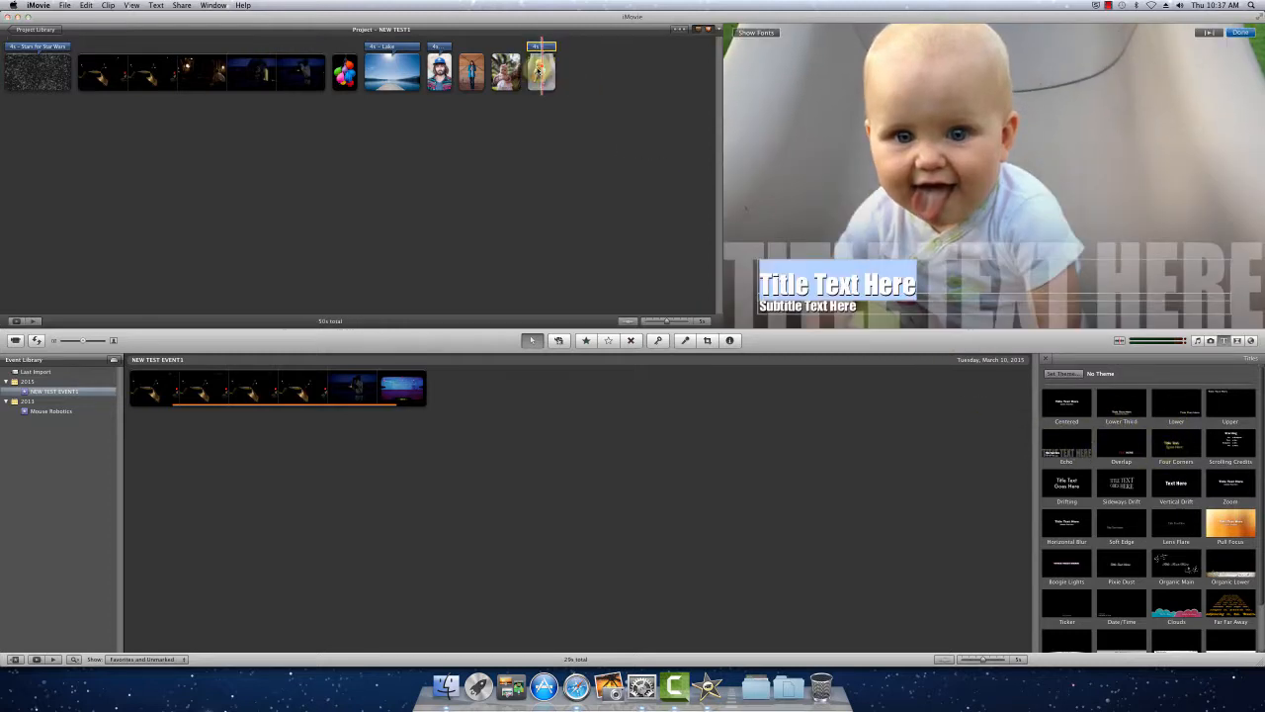
key("BackSpace")
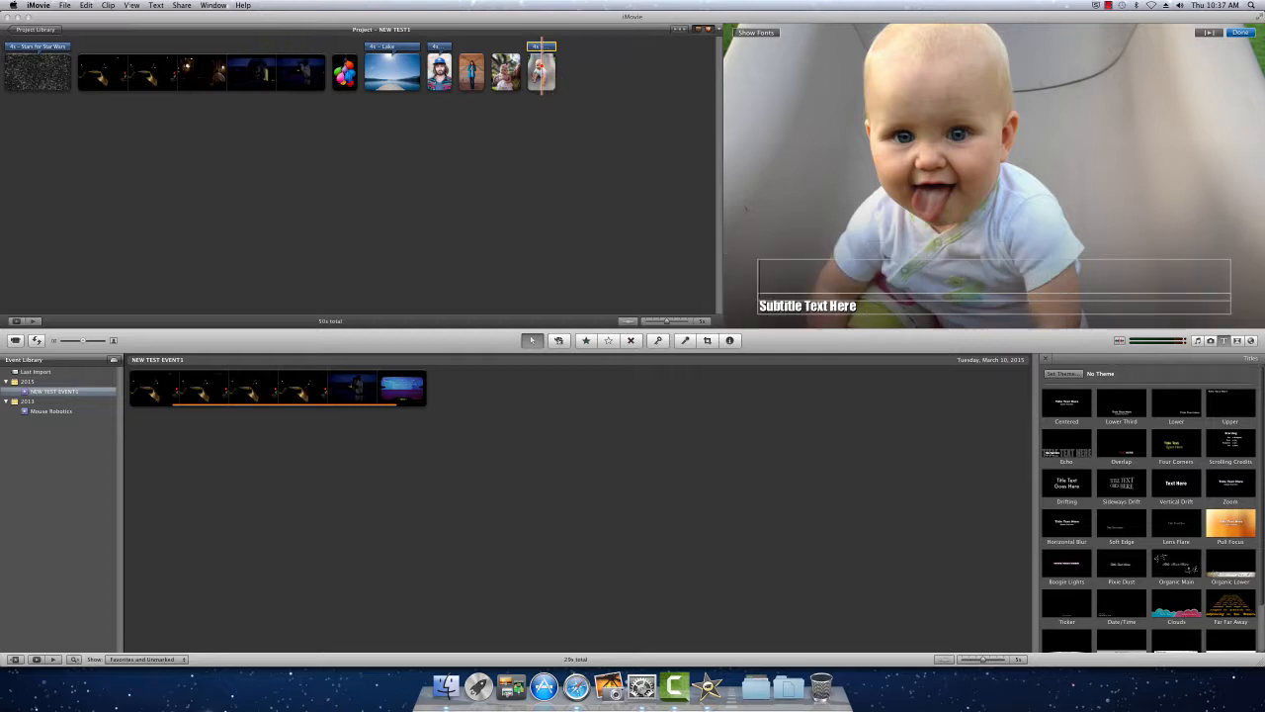
type("BABY")
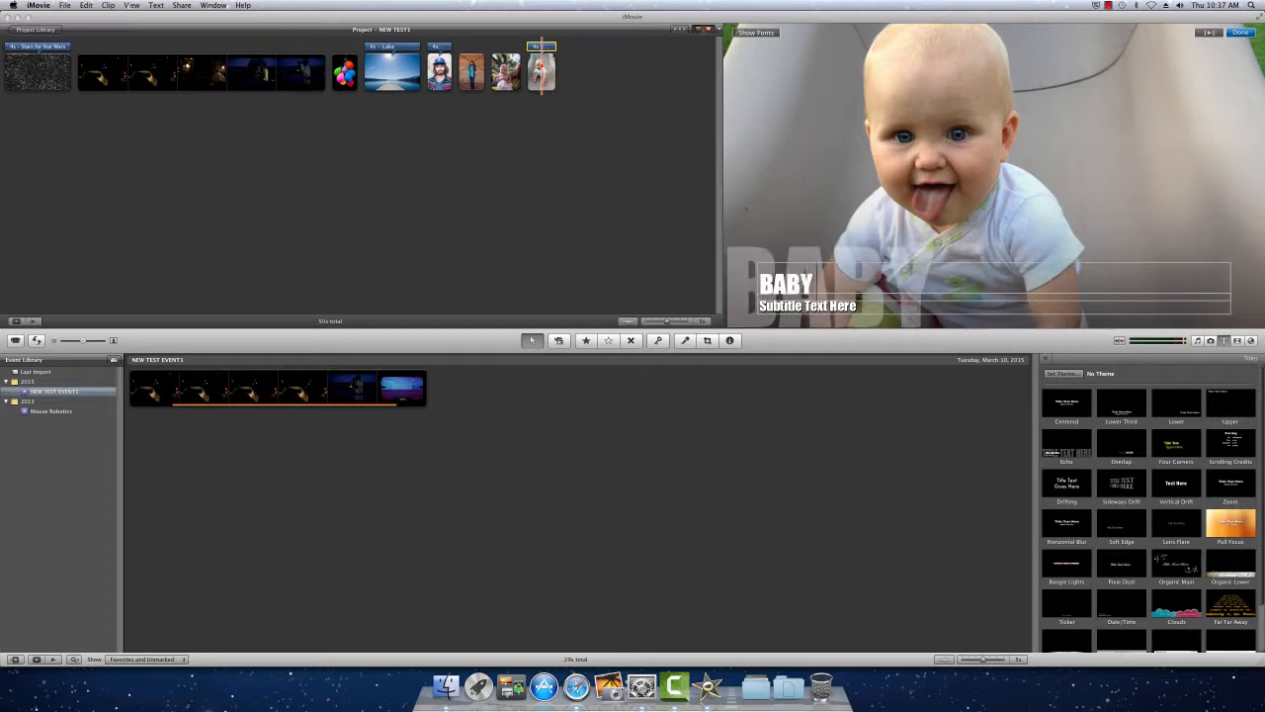
type(" Jedi")
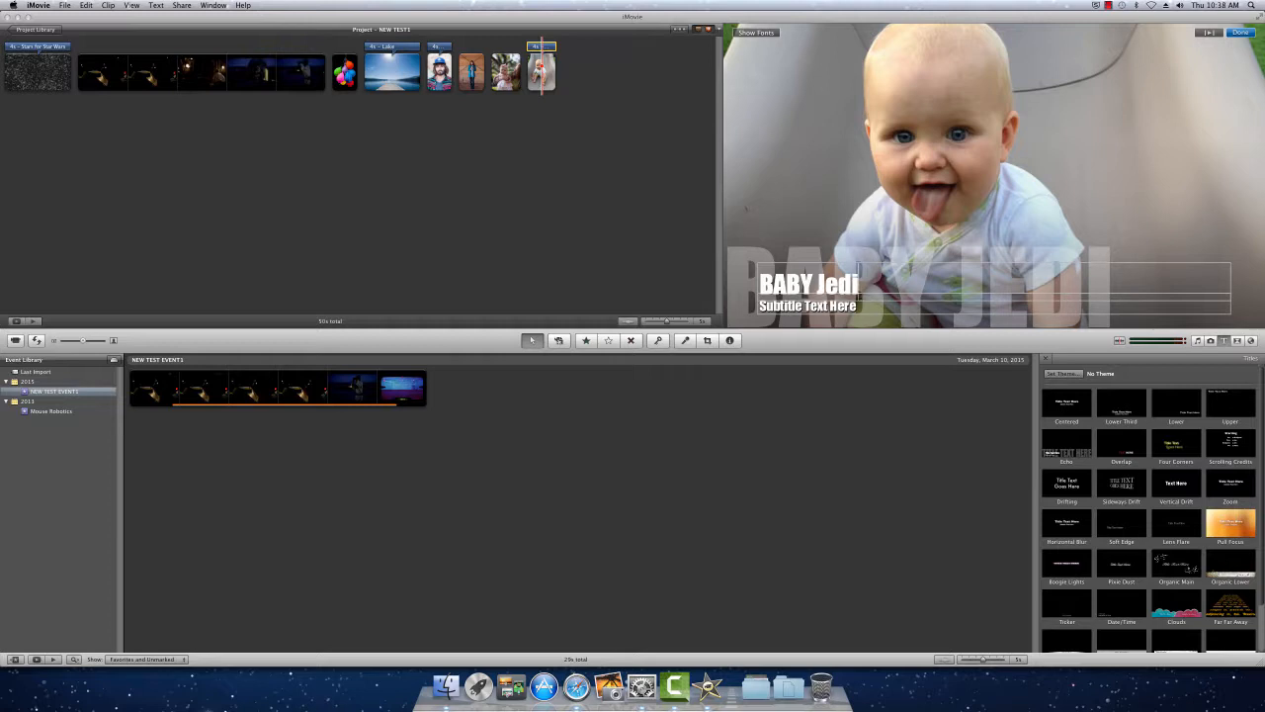
left_click(852, 305)
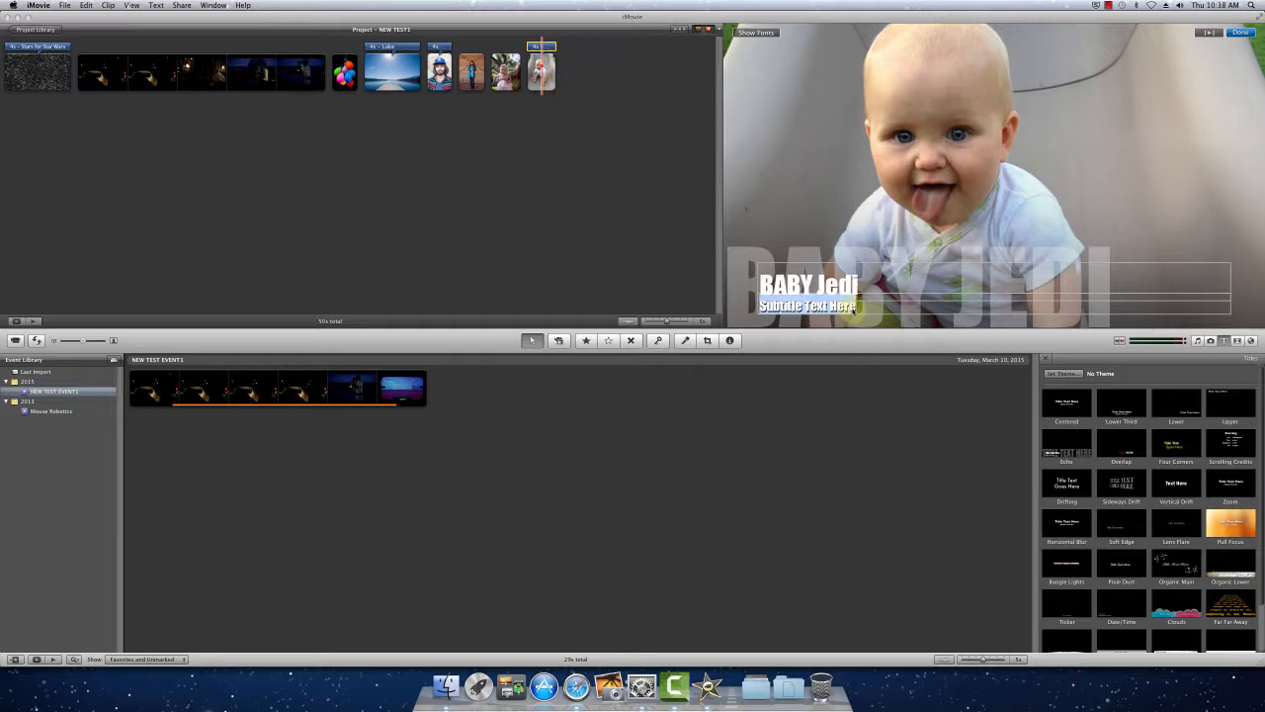
key("BackSpace")
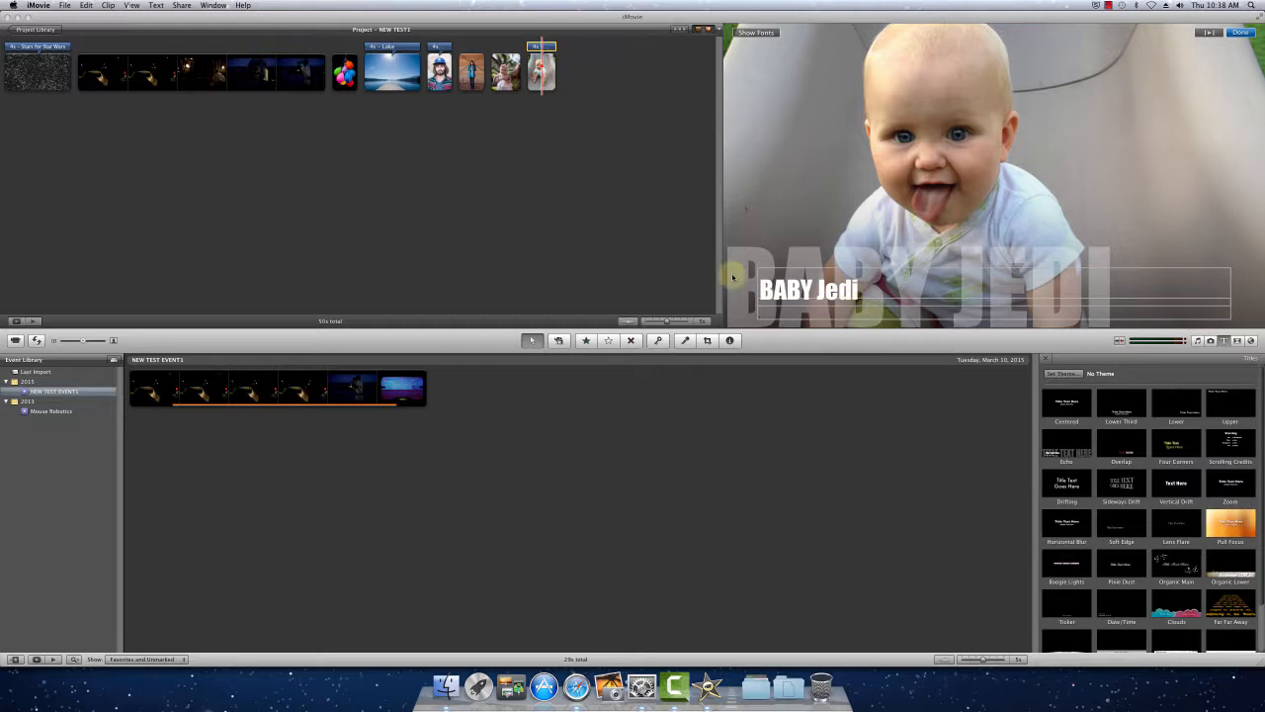
left_click(541, 199)
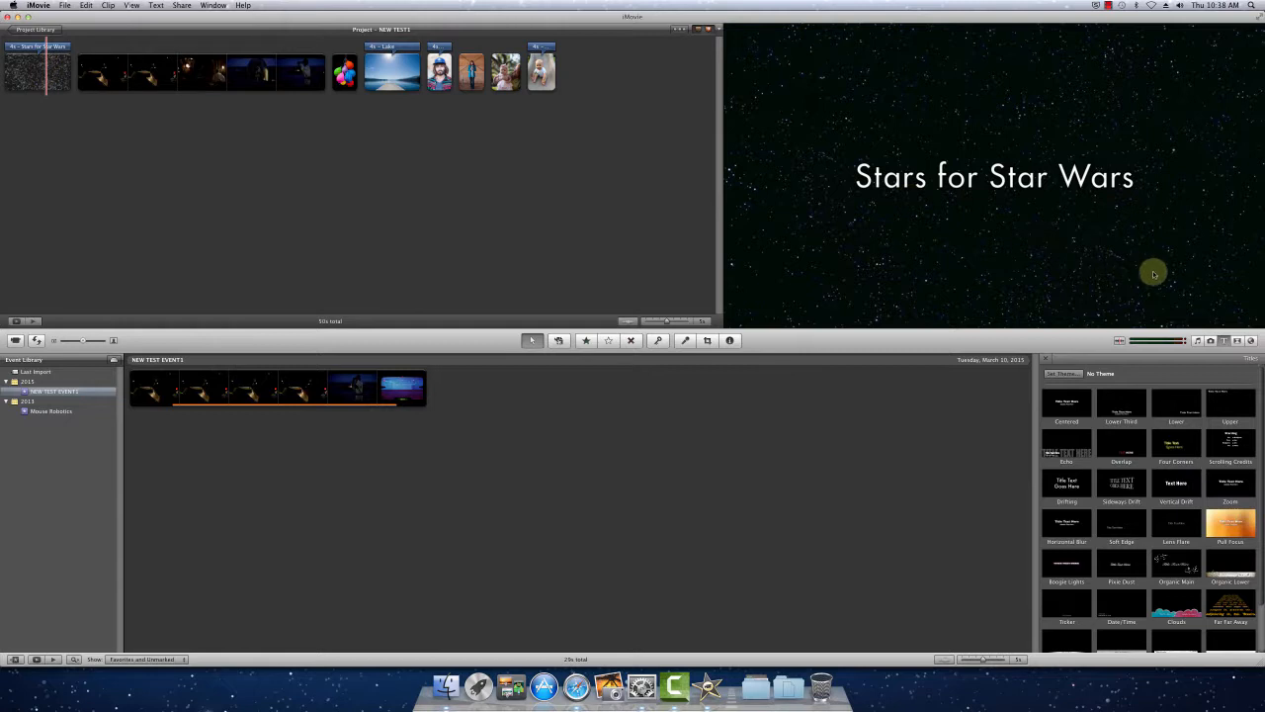
Add Cross Dissolve transitions between the lake and bearded man photos and before the photo of the woman holding the baby
left_click(1238, 341)
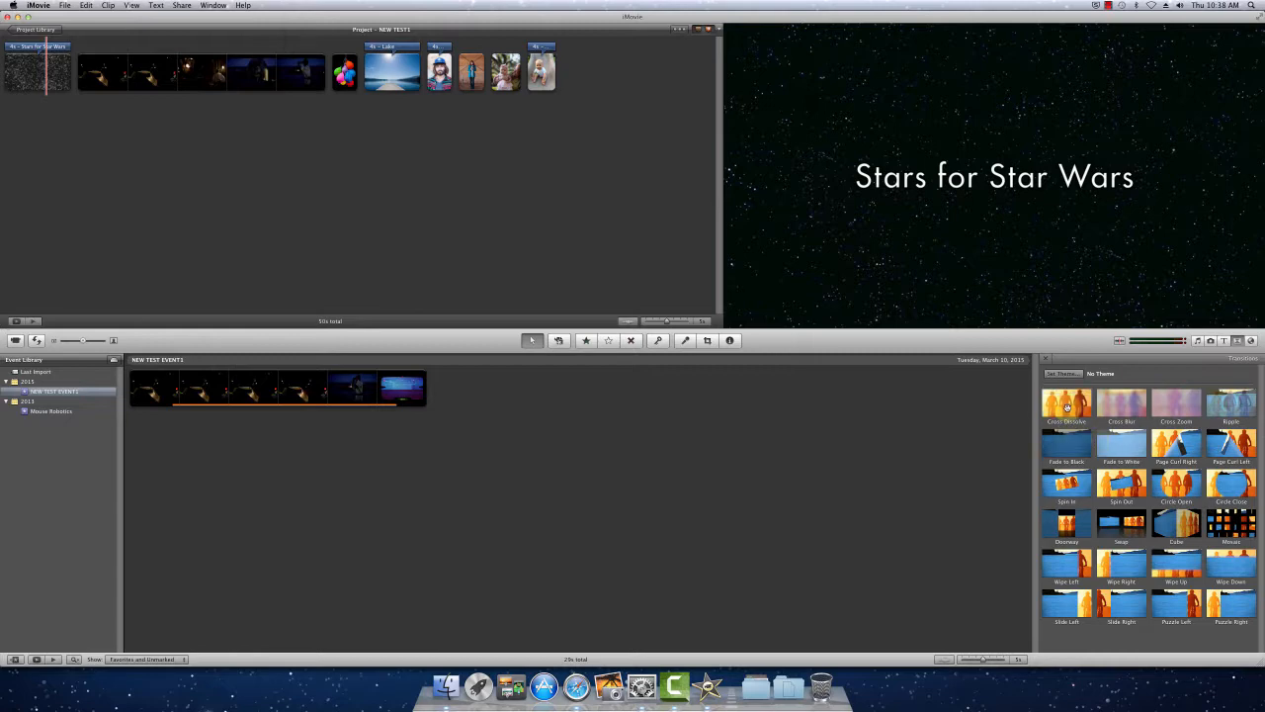
left_click_drag(1067, 408, 431, 87)
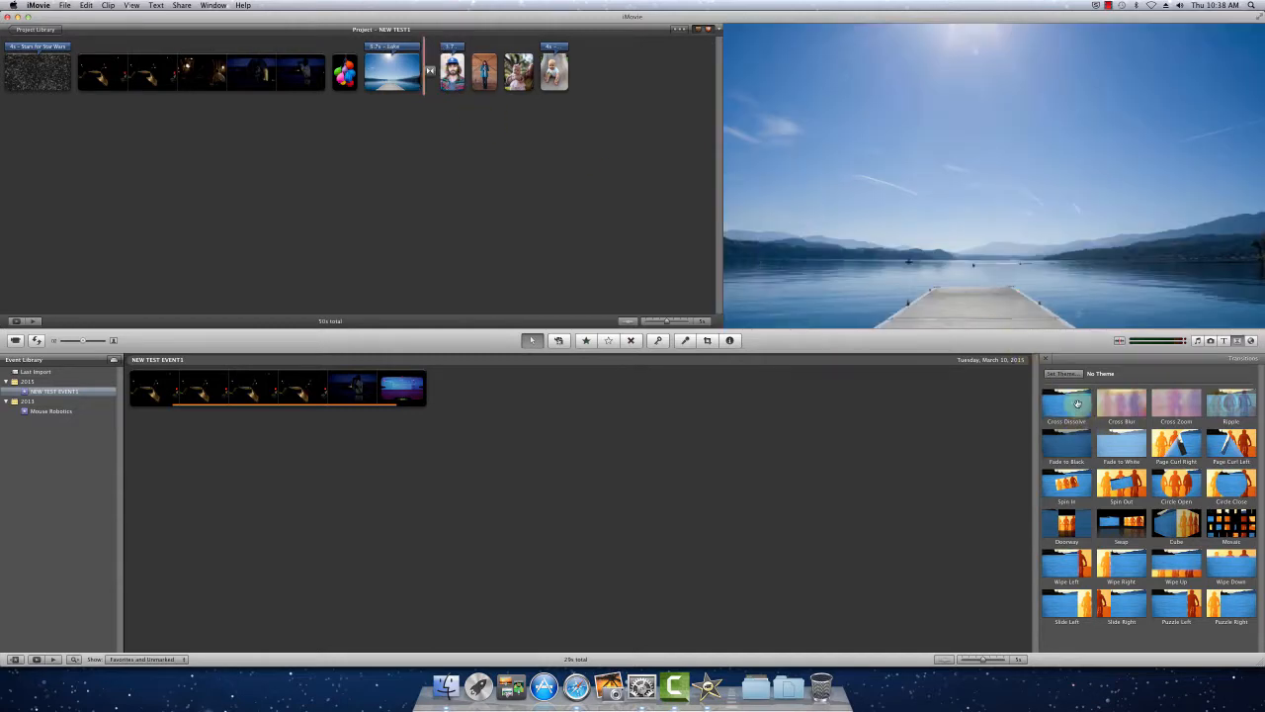
left_click_drag(1066, 400, 509, 87)
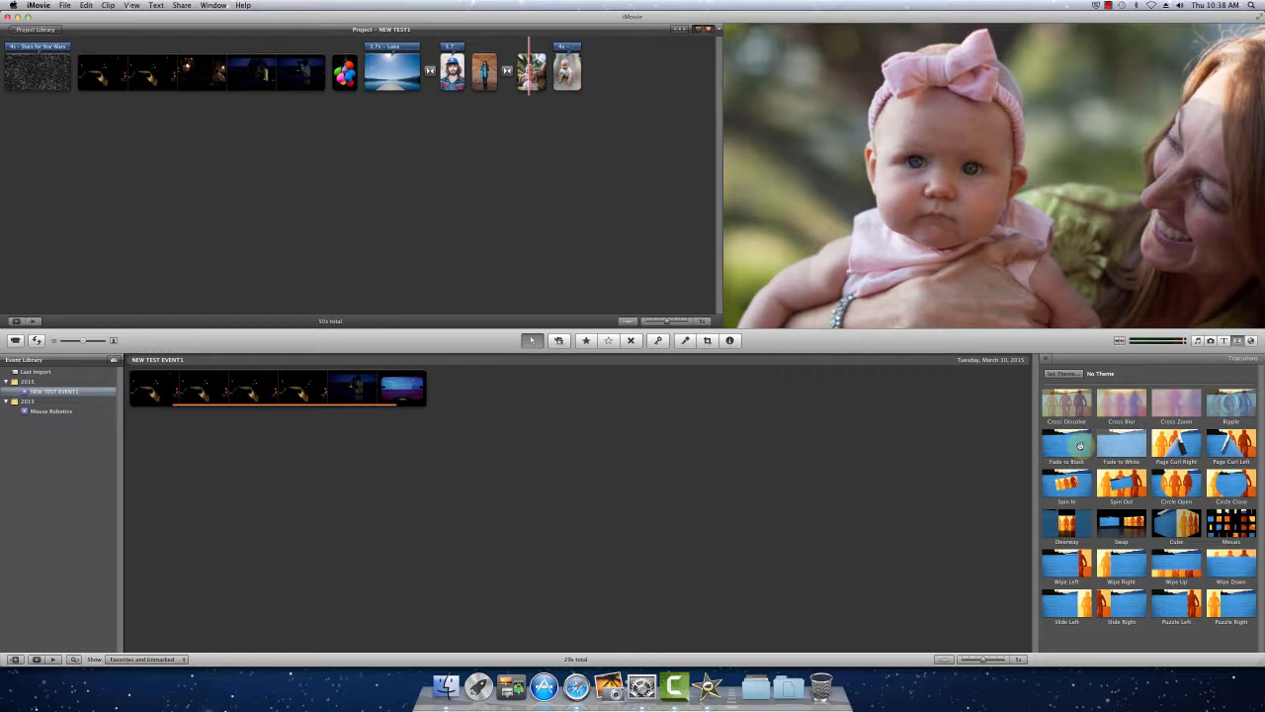
Add a Fade to Black transition between the video clip and the balloons photo and a Fade to White after the last photo
left_click_drag(1081, 446, 326, 74)
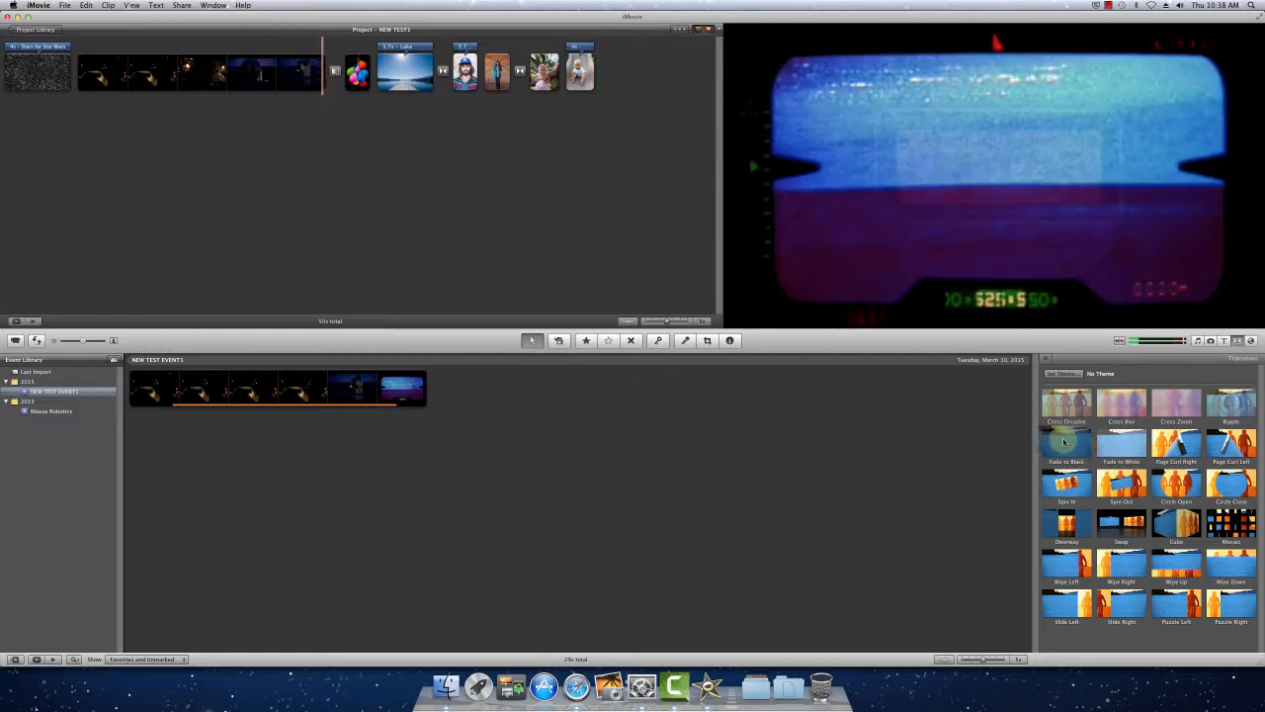
left_click_drag(1126, 447, 636, 90)
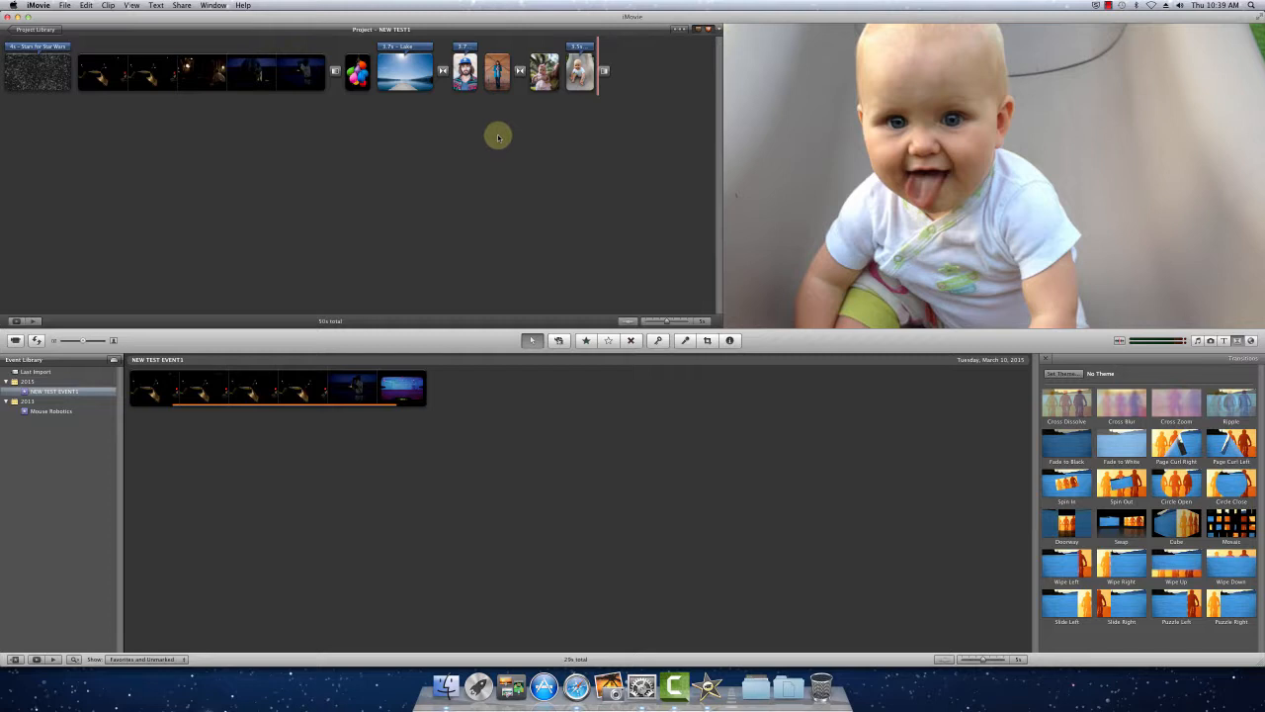
Record a voiceover of about 15 s starting near the beginning of the video clip, and close the voiceover settings
left_click(685, 341)
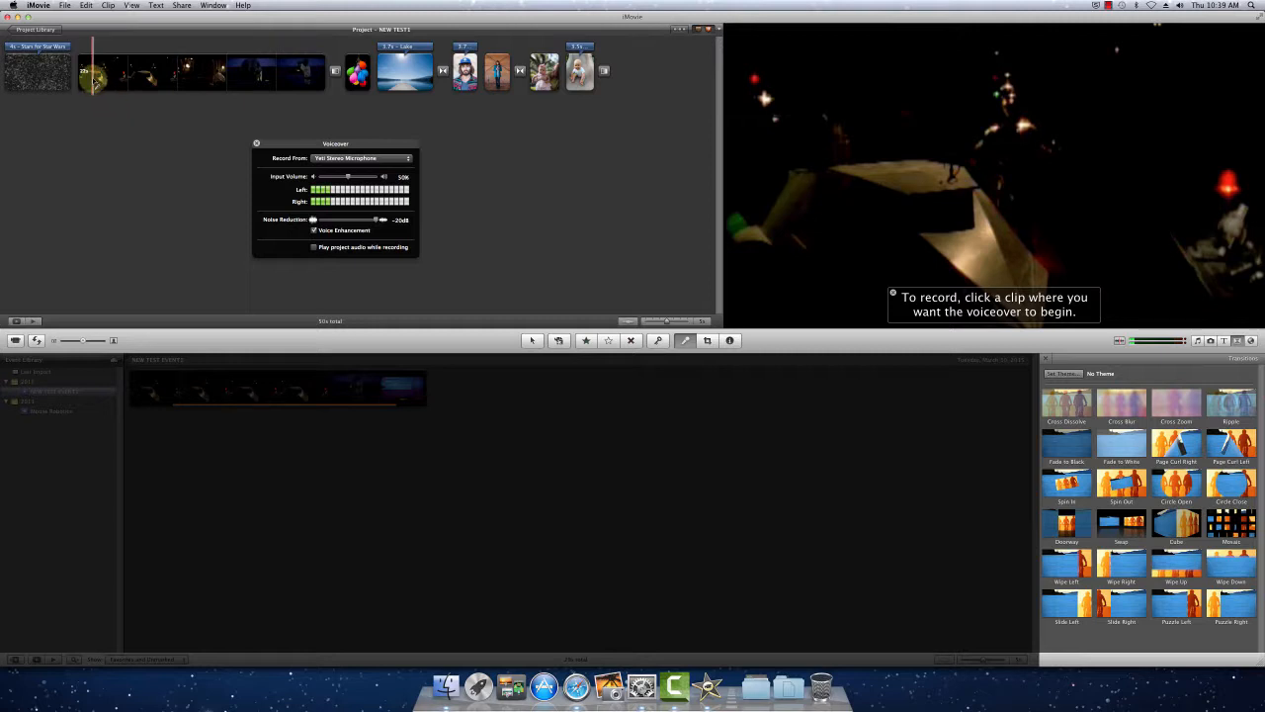
left_click(94, 79)
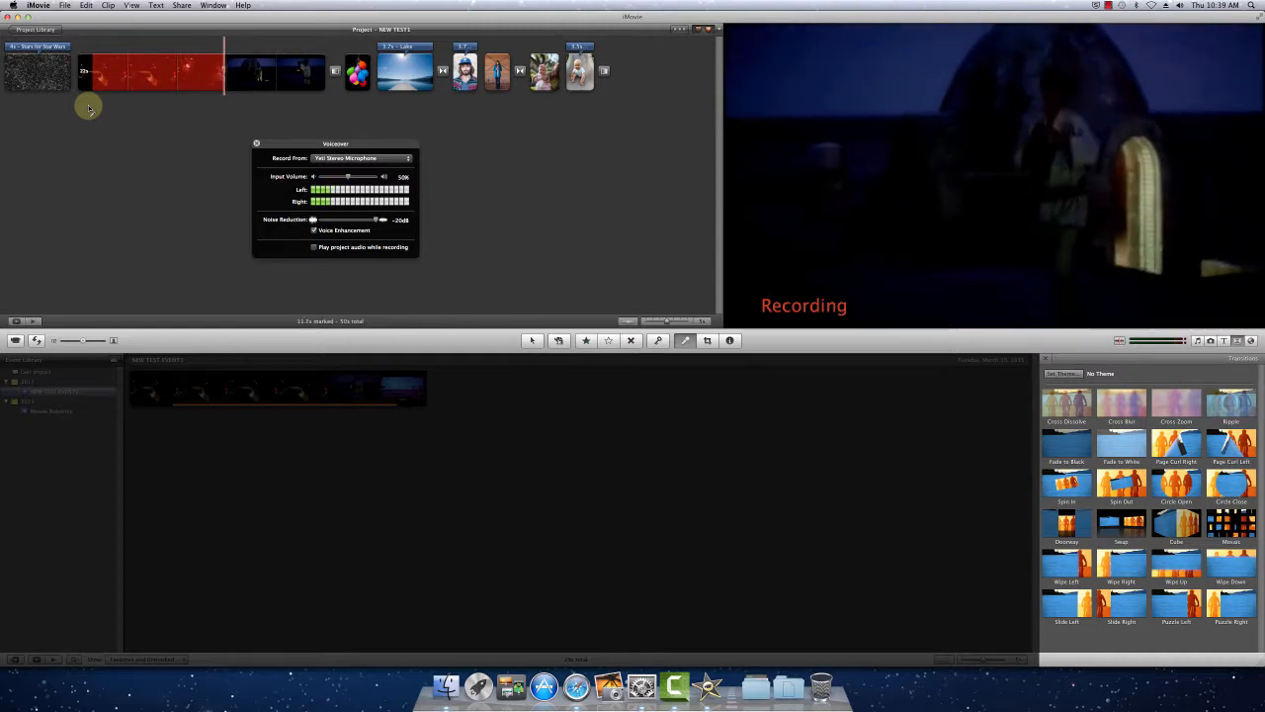
left_click(148, 126)
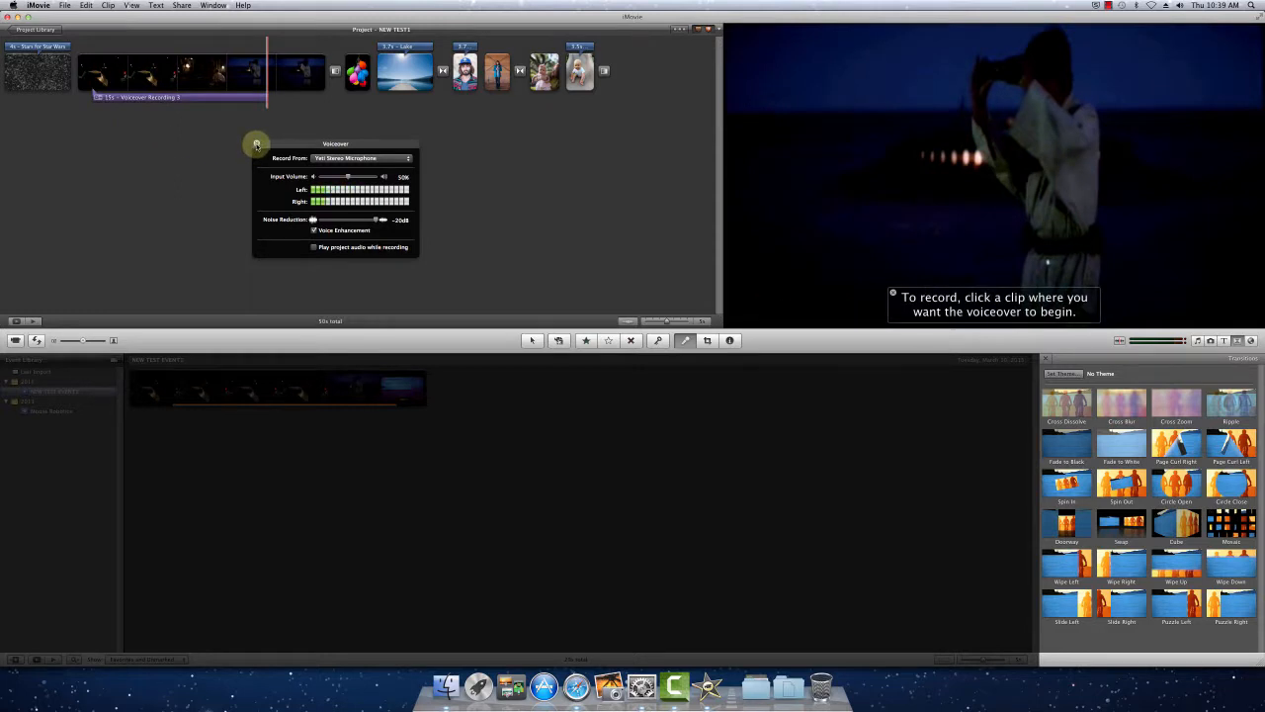
left_click(256, 144)
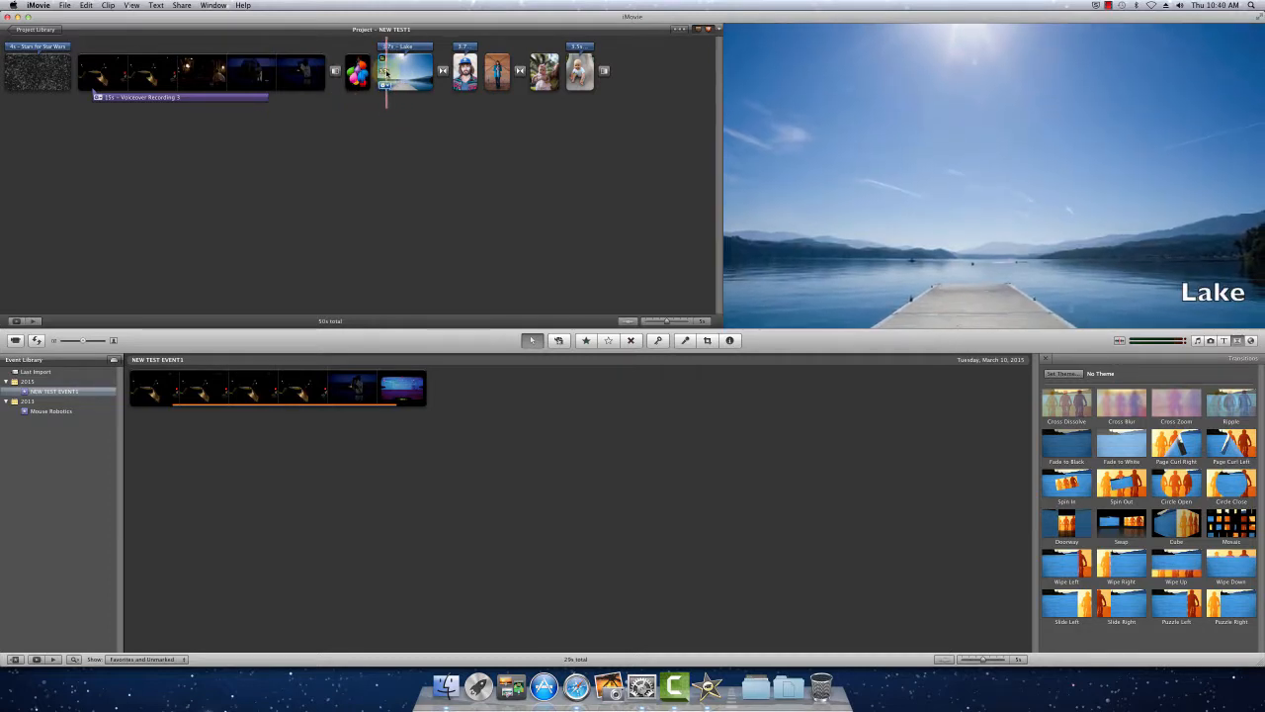
Record a second voiceover of about 22 s from the balloons photo through the last baby photo
left_click(687, 340)
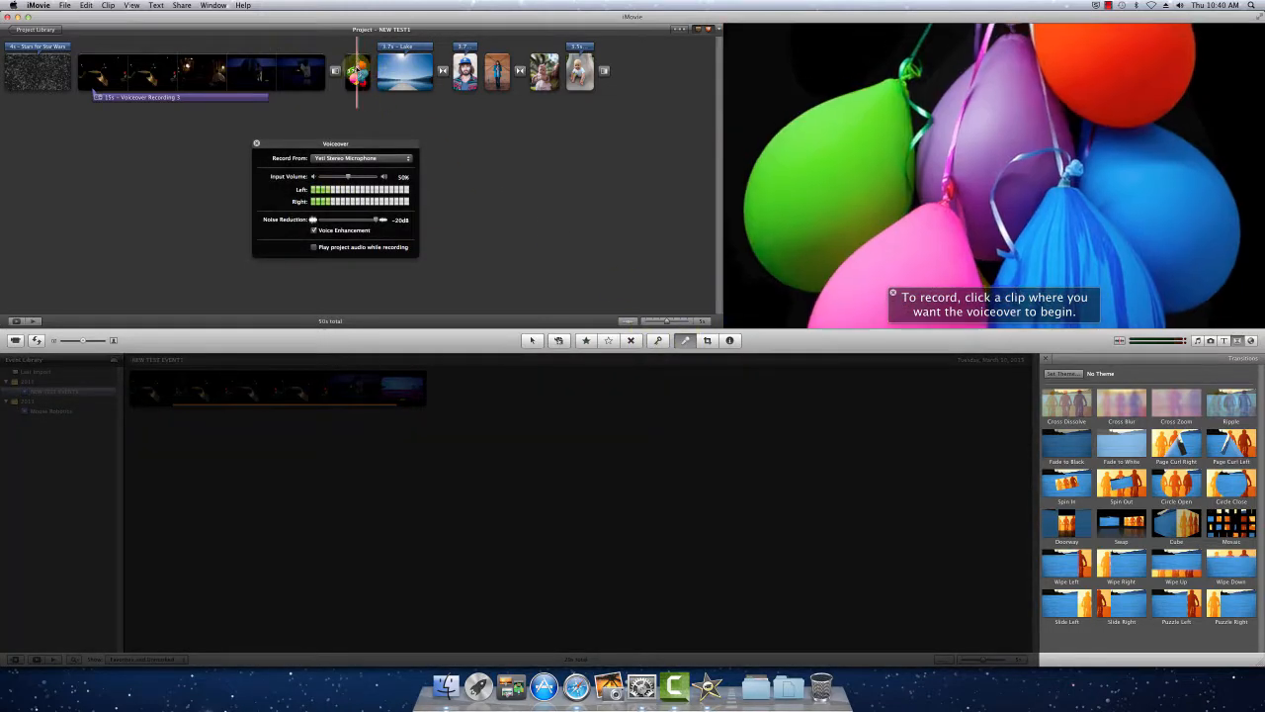
left_click(353, 72)
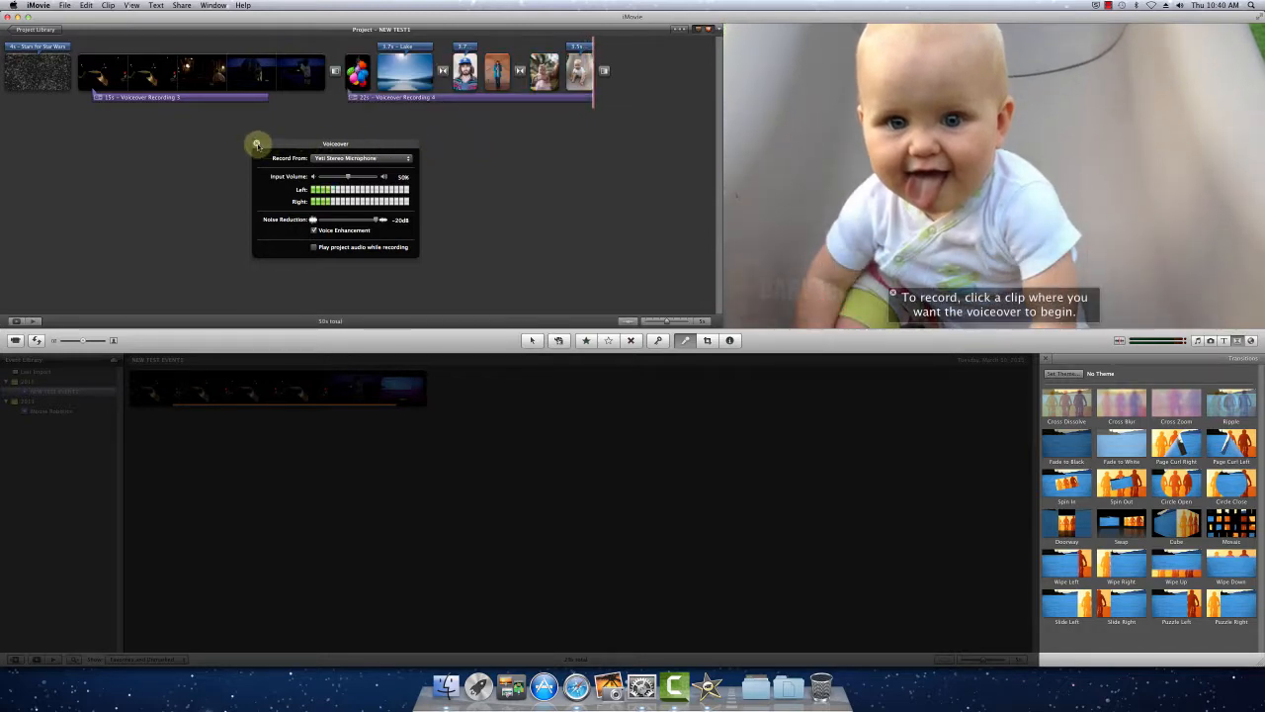
left_click(256, 144)
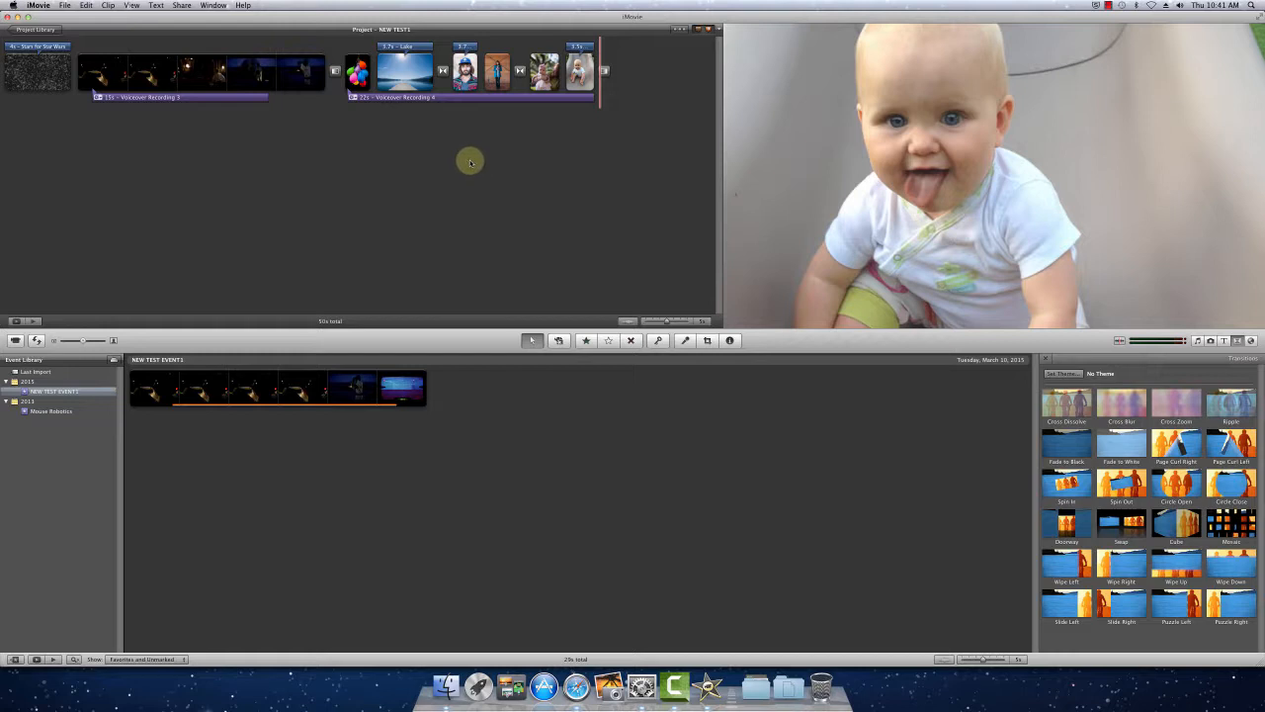
Export the movie to the Desktop as "Baby Jedi" at the Large size, 960x540
left_click(183, 5)
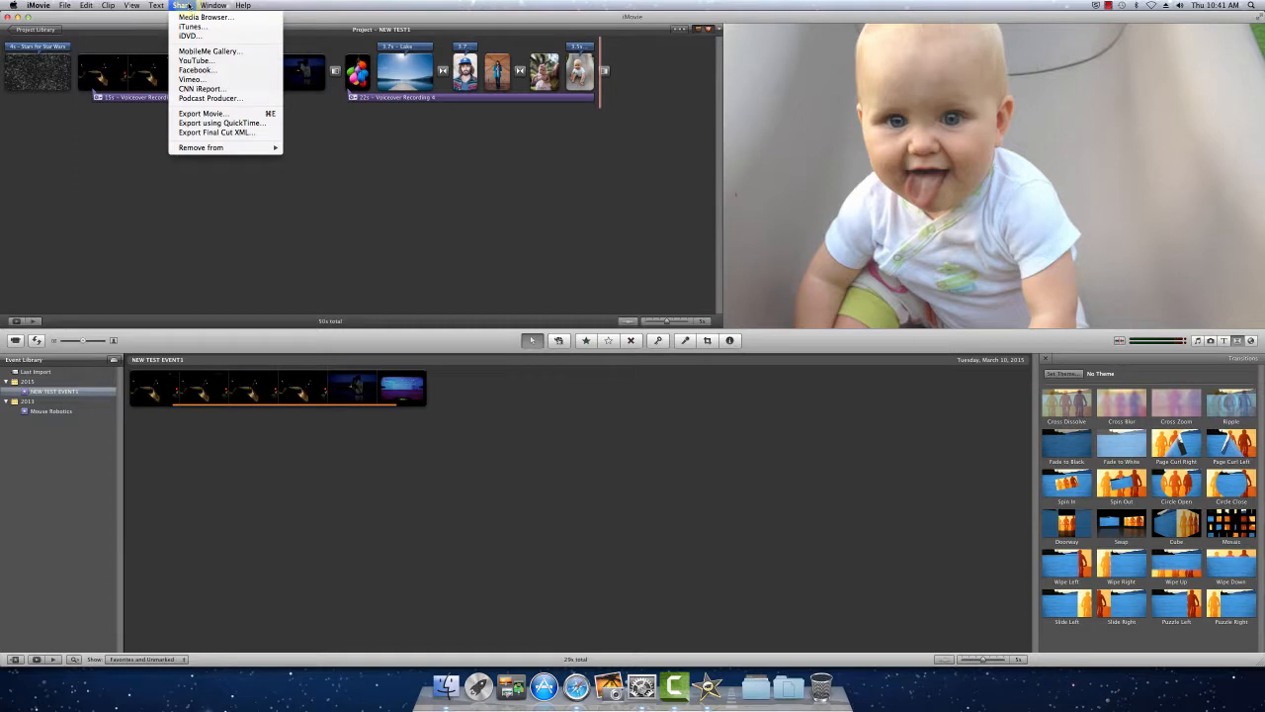
left_click(198, 115)
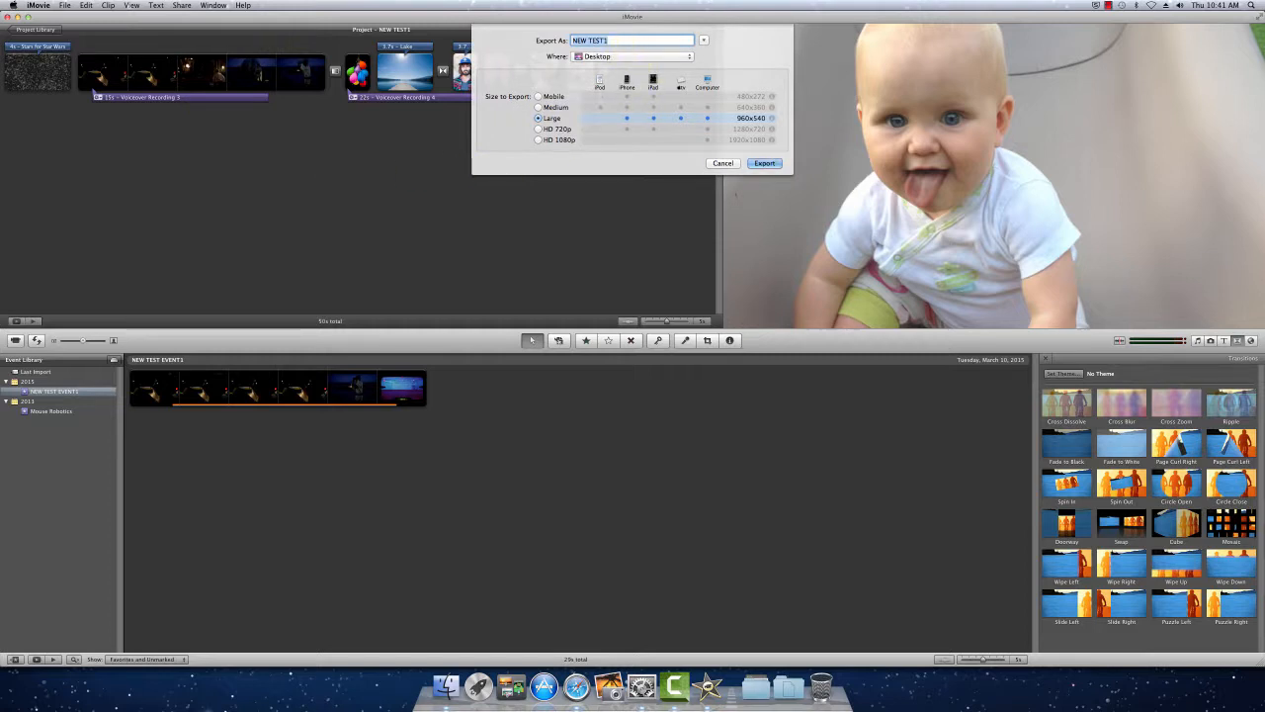
type("Baby Jedi")
left_click(538, 129)
left_click(538, 119)
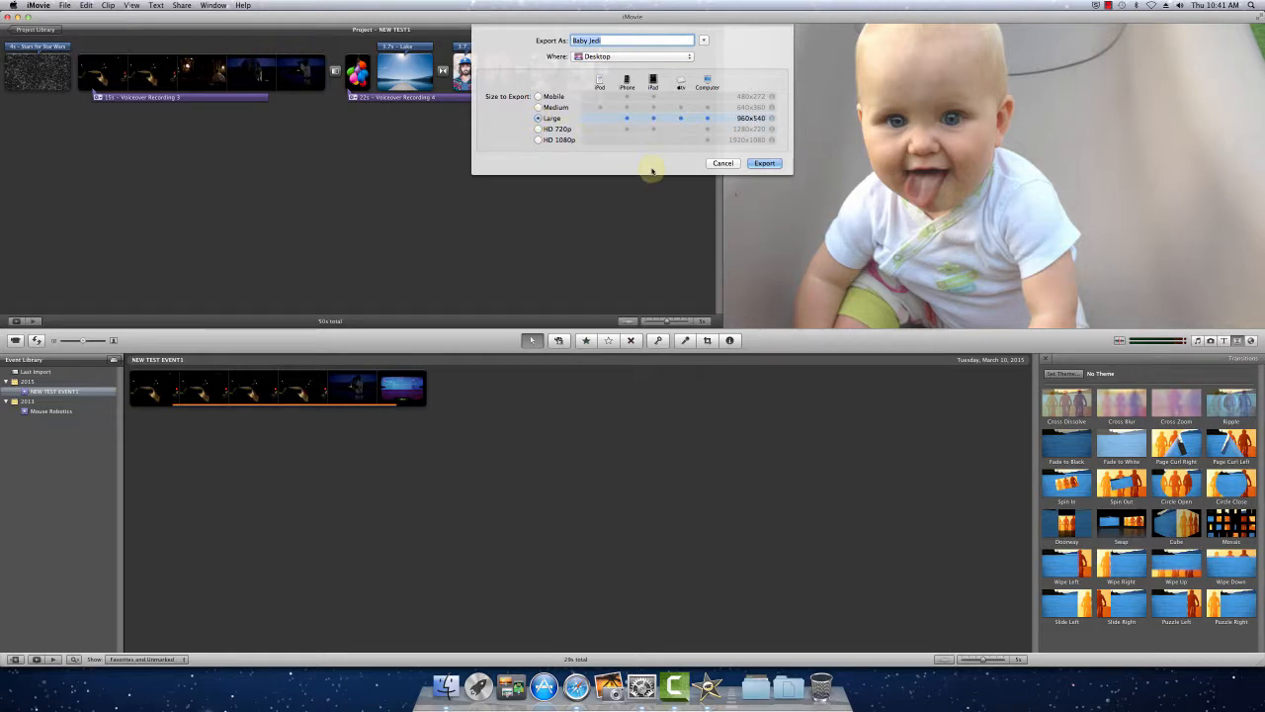
left_click(752, 166)
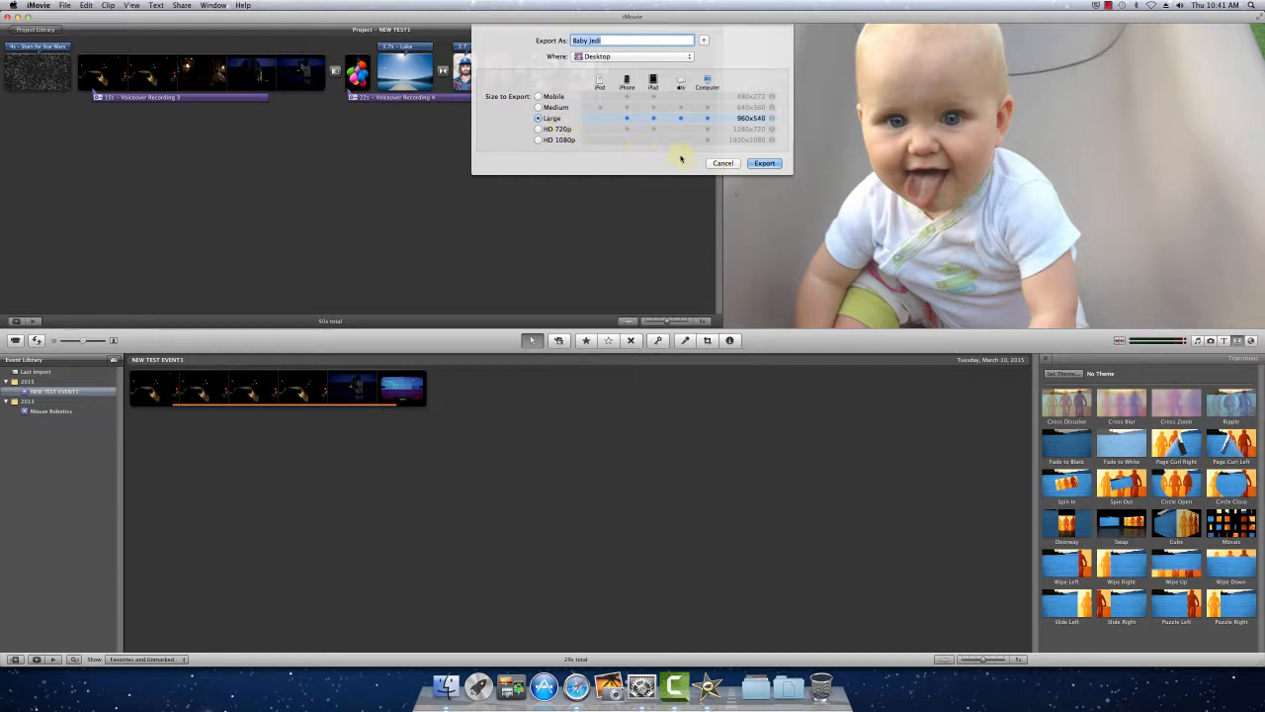
left_click(762, 165)
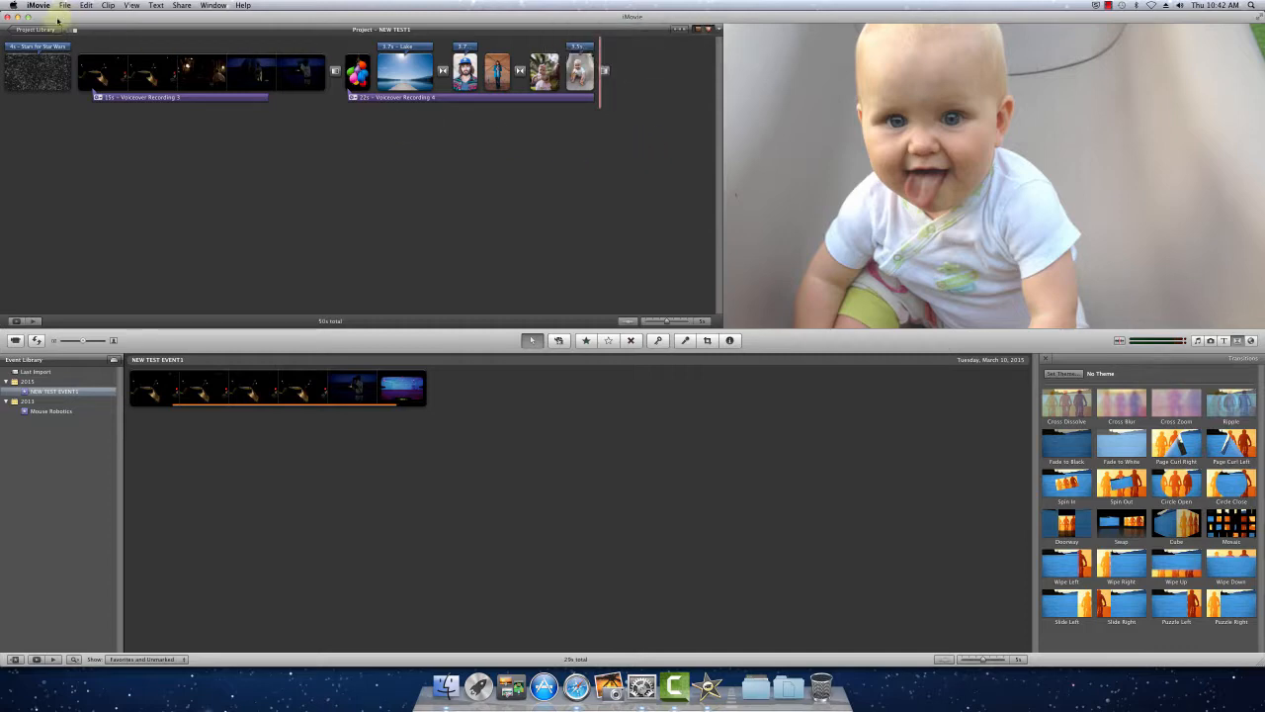
Clear the iMovie and Sound windows off the desktop and try to open Baby Jedi.m4v with its default application
left_click(17, 19)
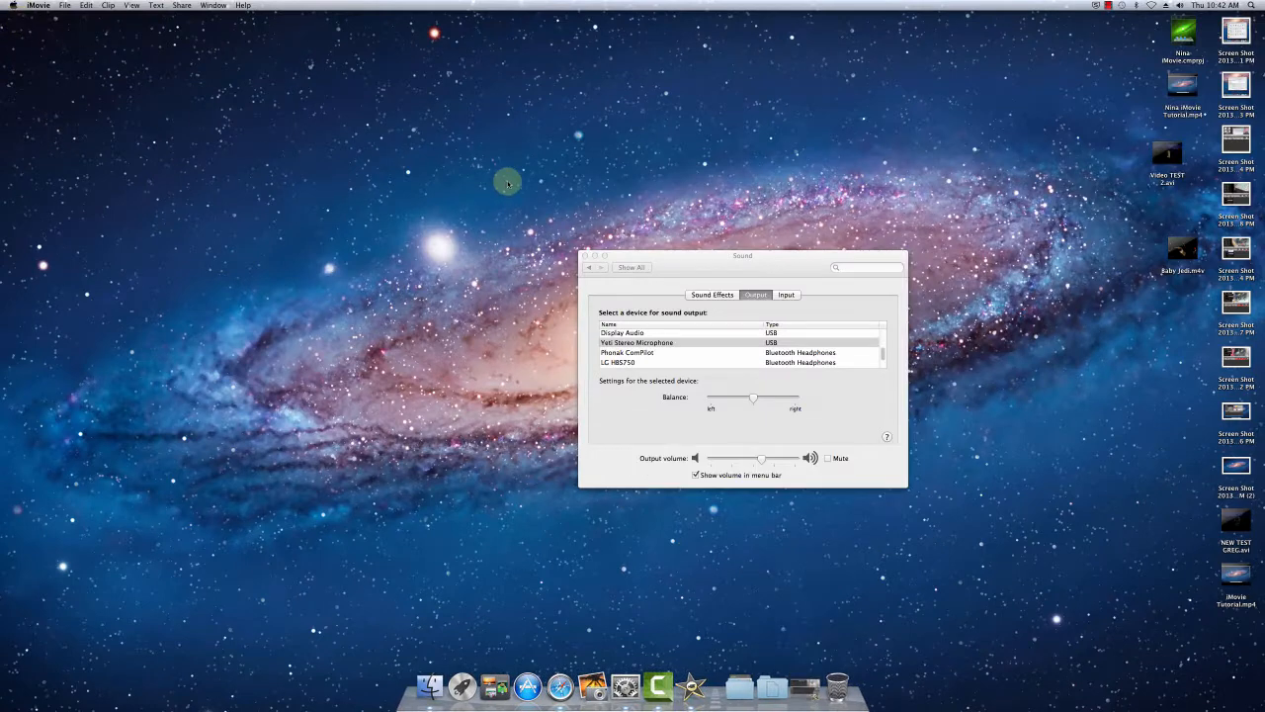
left_click(584, 256)
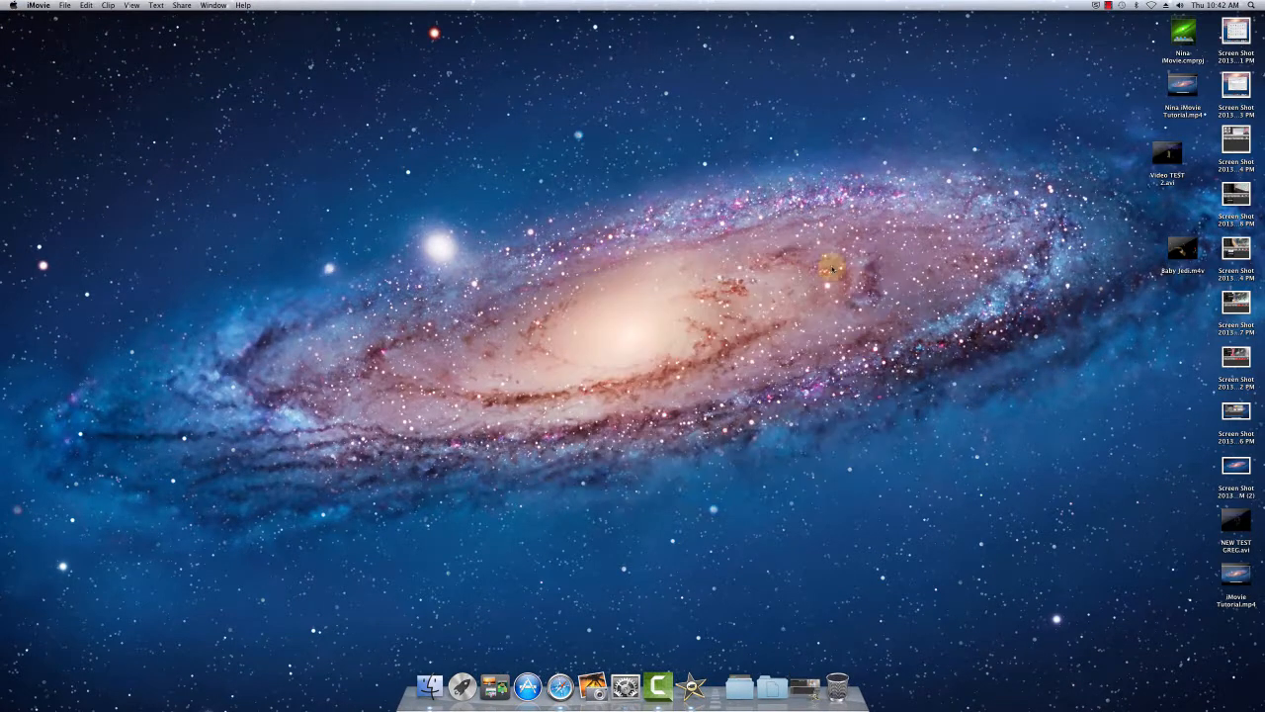
double_click(1173, 249)
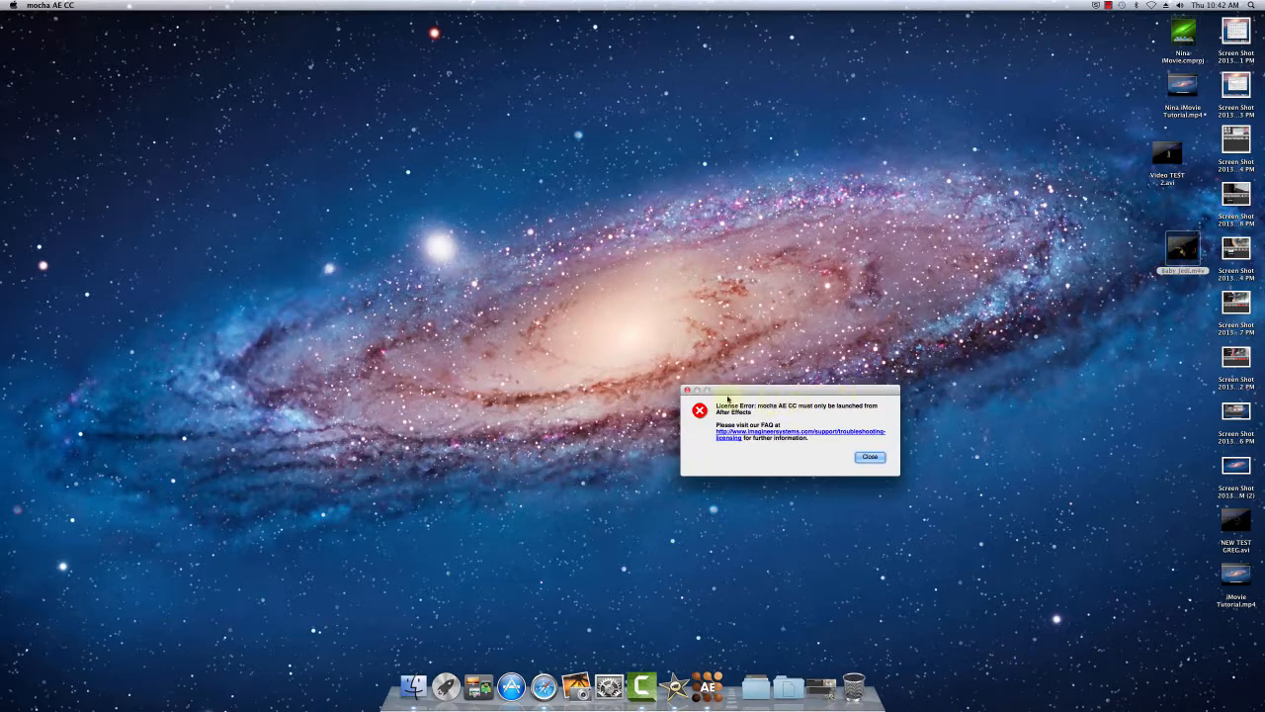
left_click(687, 389)
Open Baby Jedi.m4v from the desktop in QuickTime Player and move its window toward the middle of the screen
right_click(1191, 255)
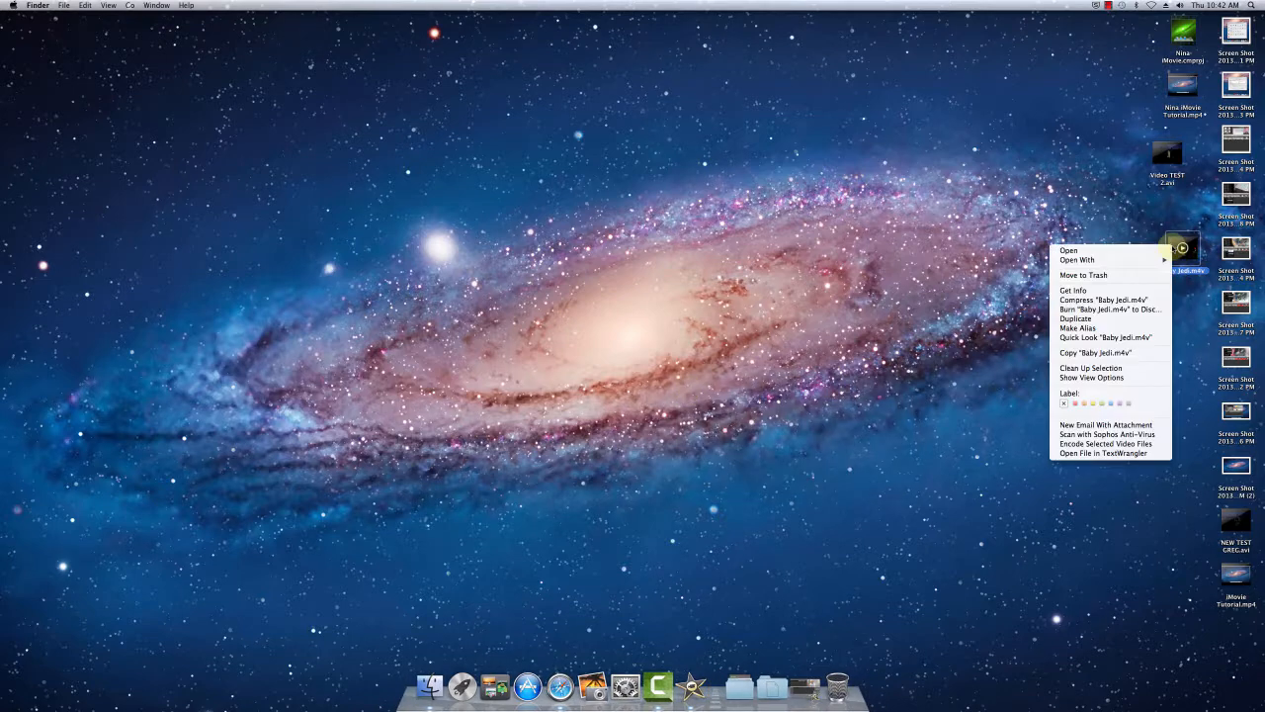
mouse_move(1138, 261)
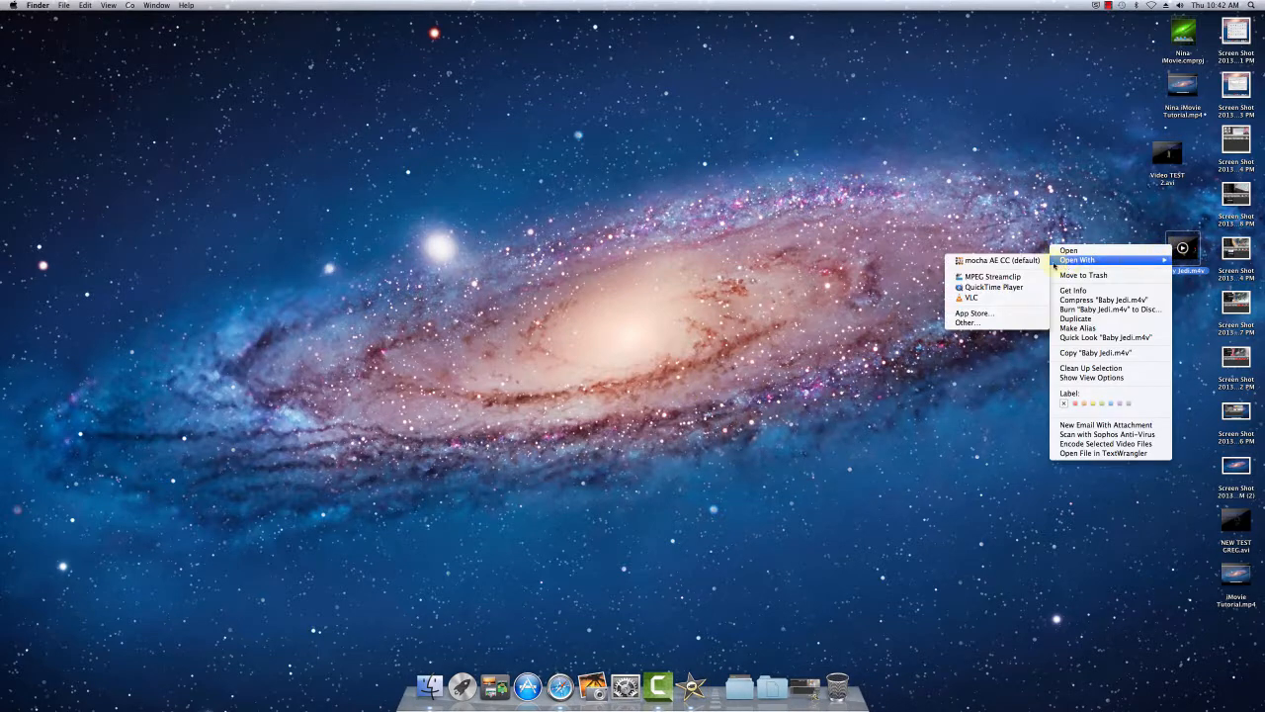
left_click(993, 286)
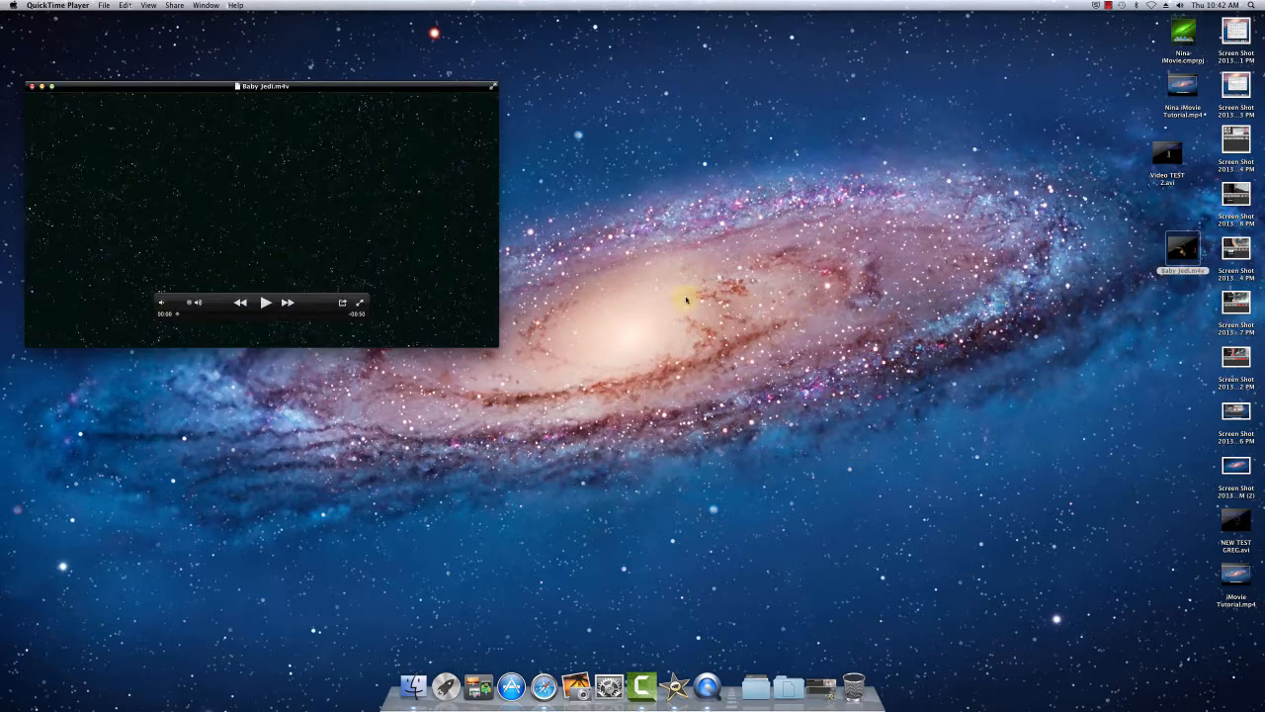
left_click_drag(316, 91, 640, 95)
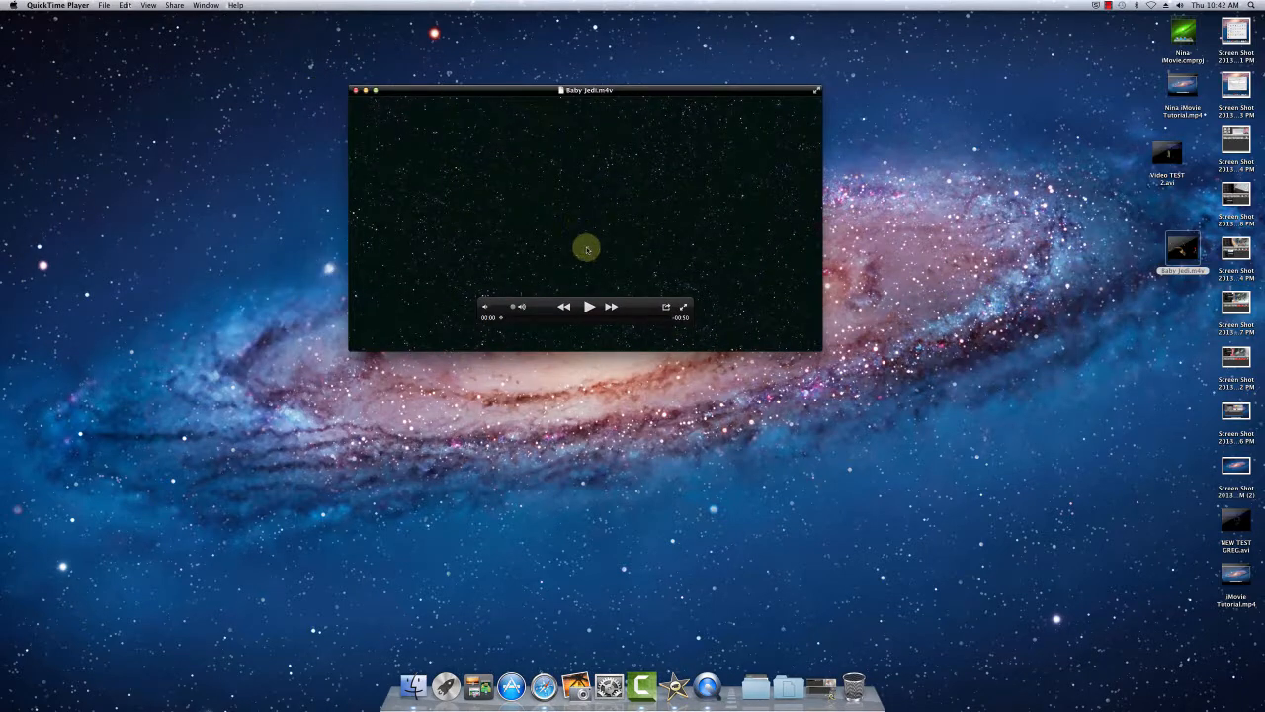
Play the exported movie, fast-forward at 2x to the last baby photo, and close the player window
left_click(587, 306)
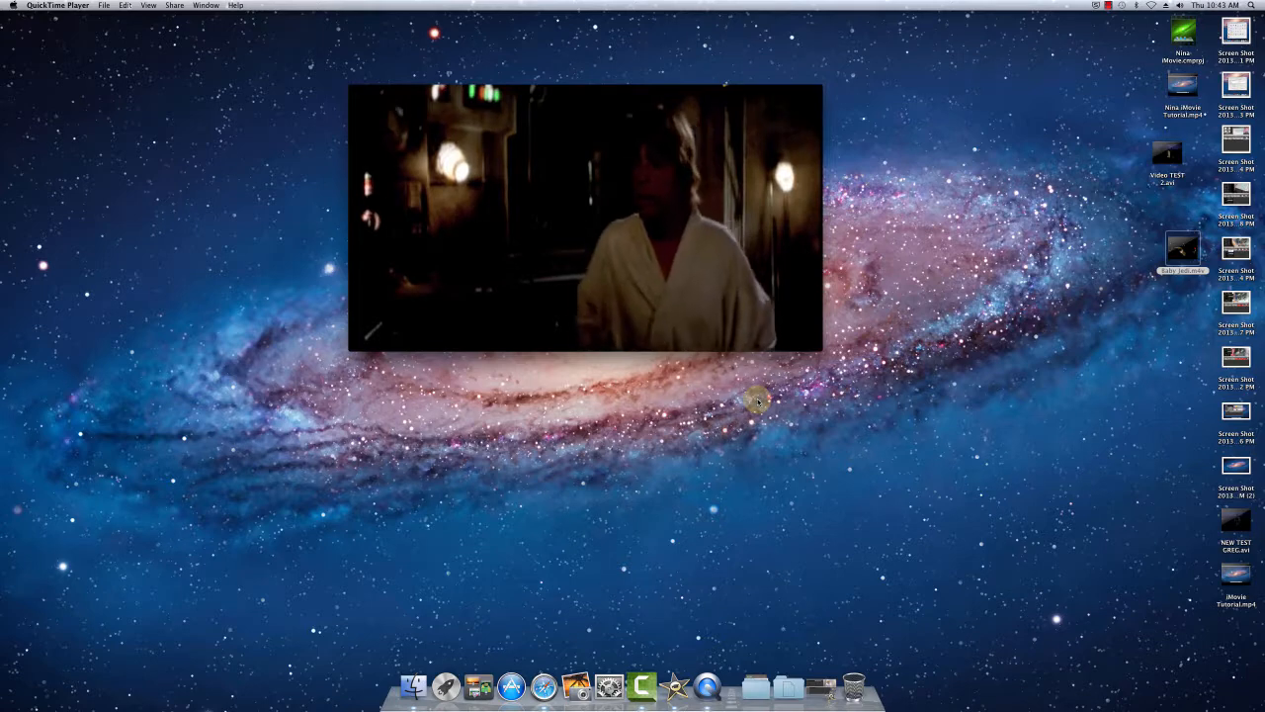
mouse_move(544, 248)
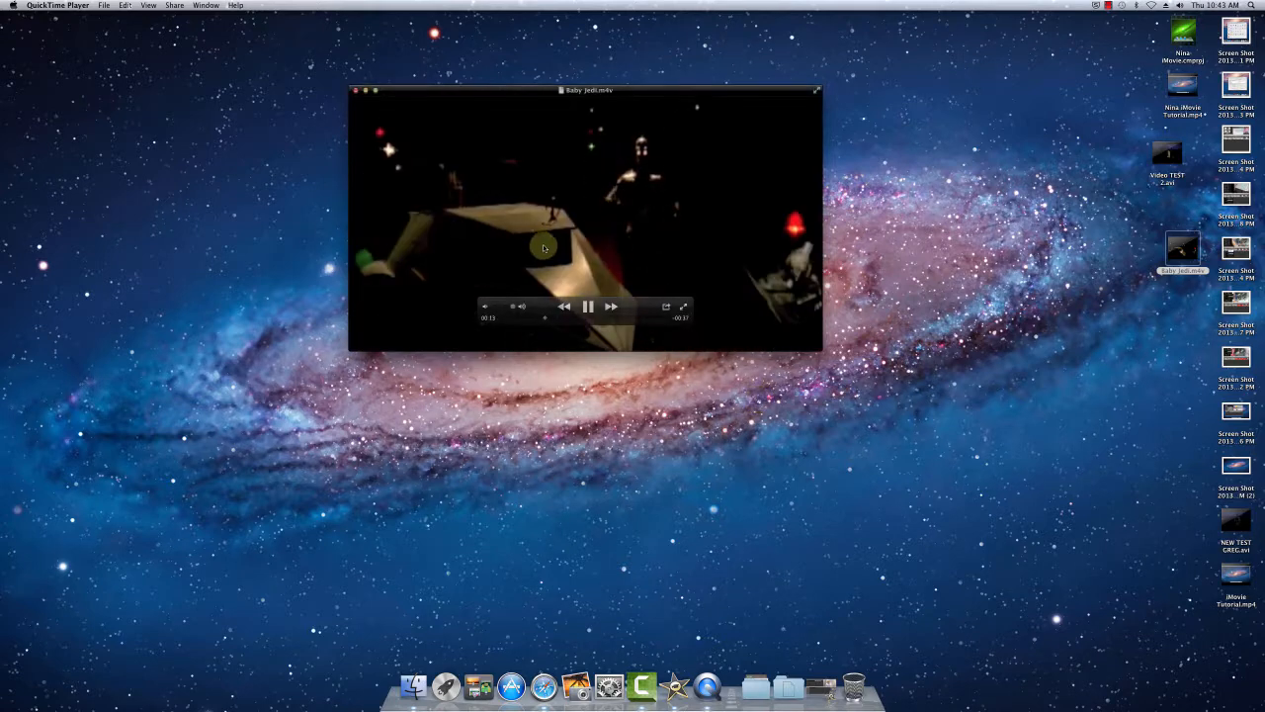
left_click(610, 308)
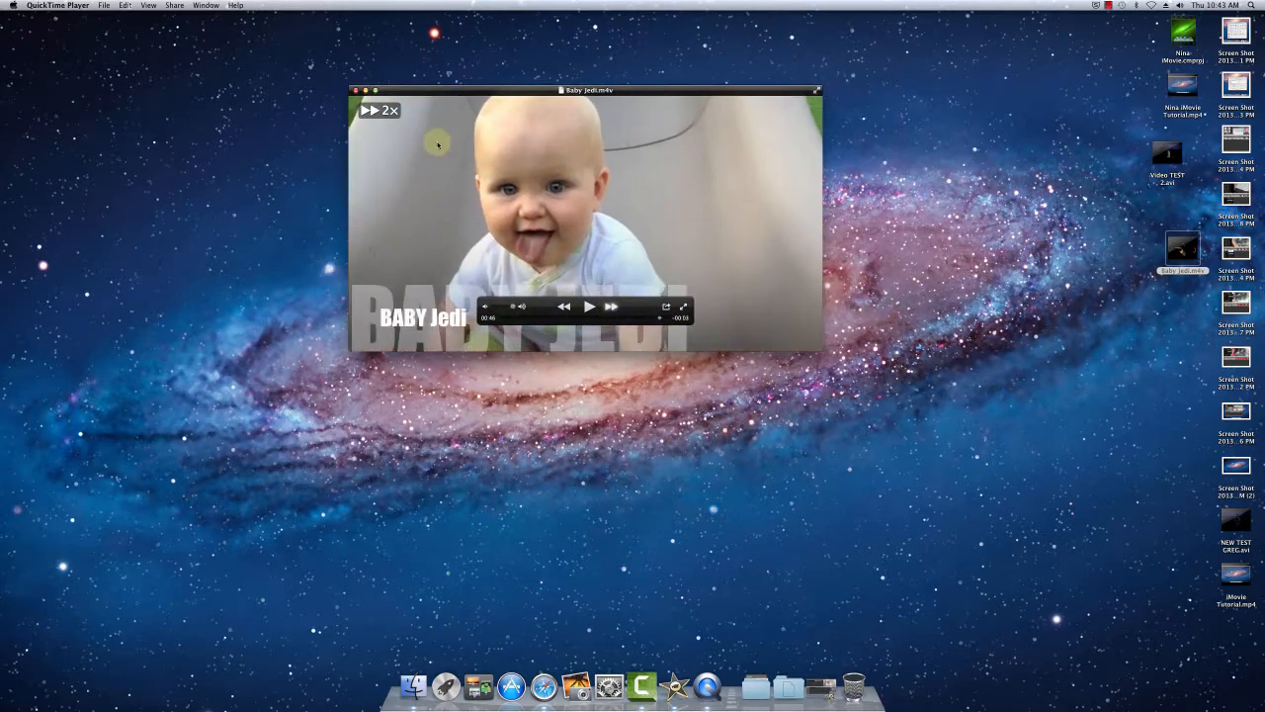
left_click(356, 91)
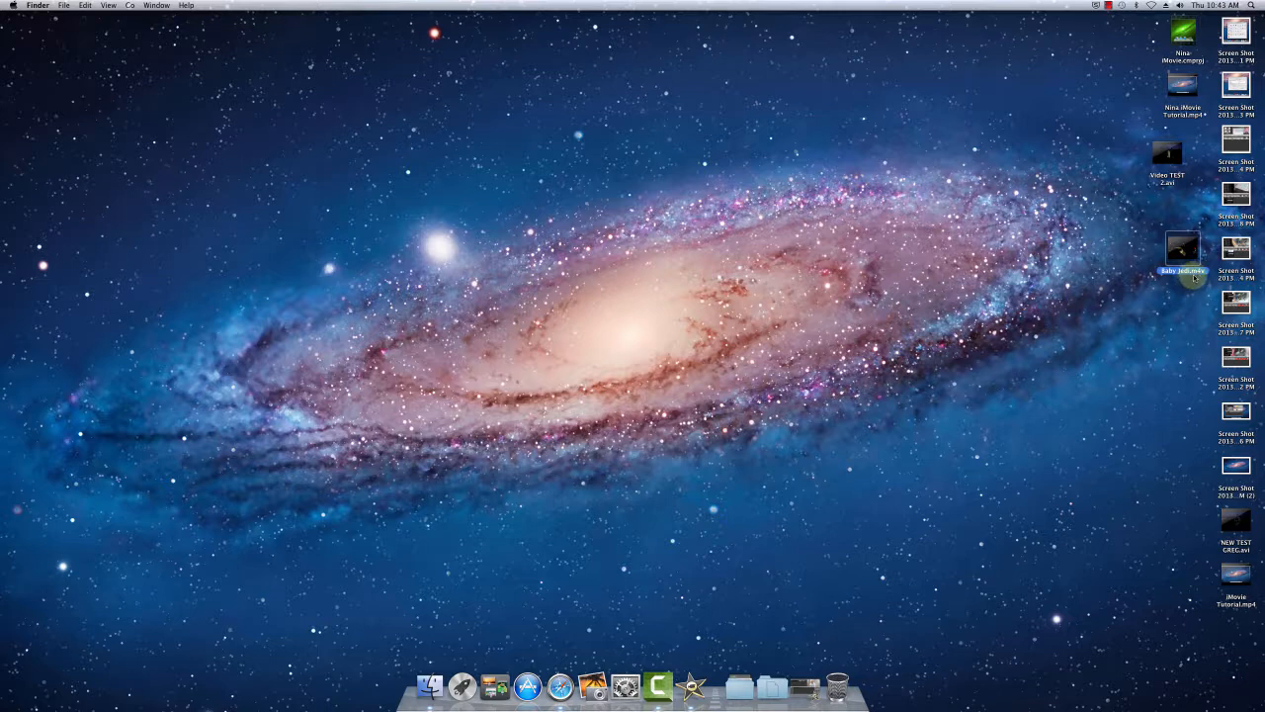
Upload Baby Jedi.m4v from the desktop to the My Drive folder of Google Drive in Safari
mouse_move(1178, 259)
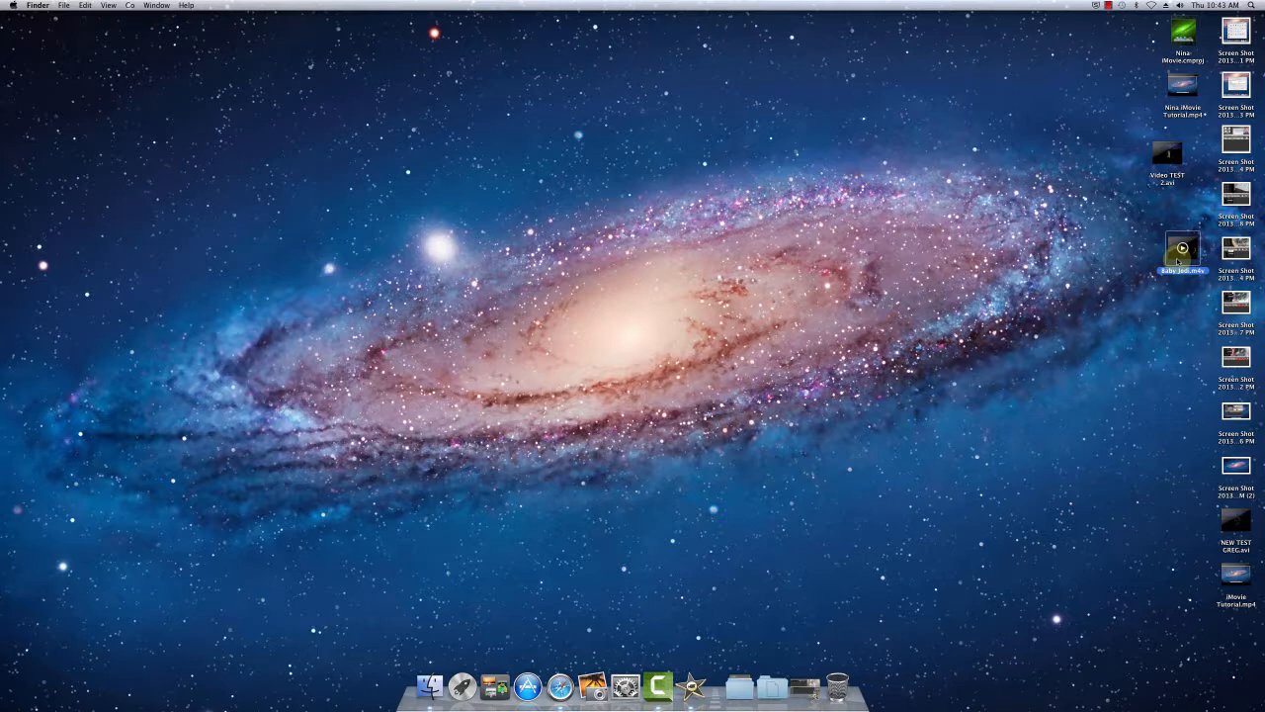
left_click(1179, 260)
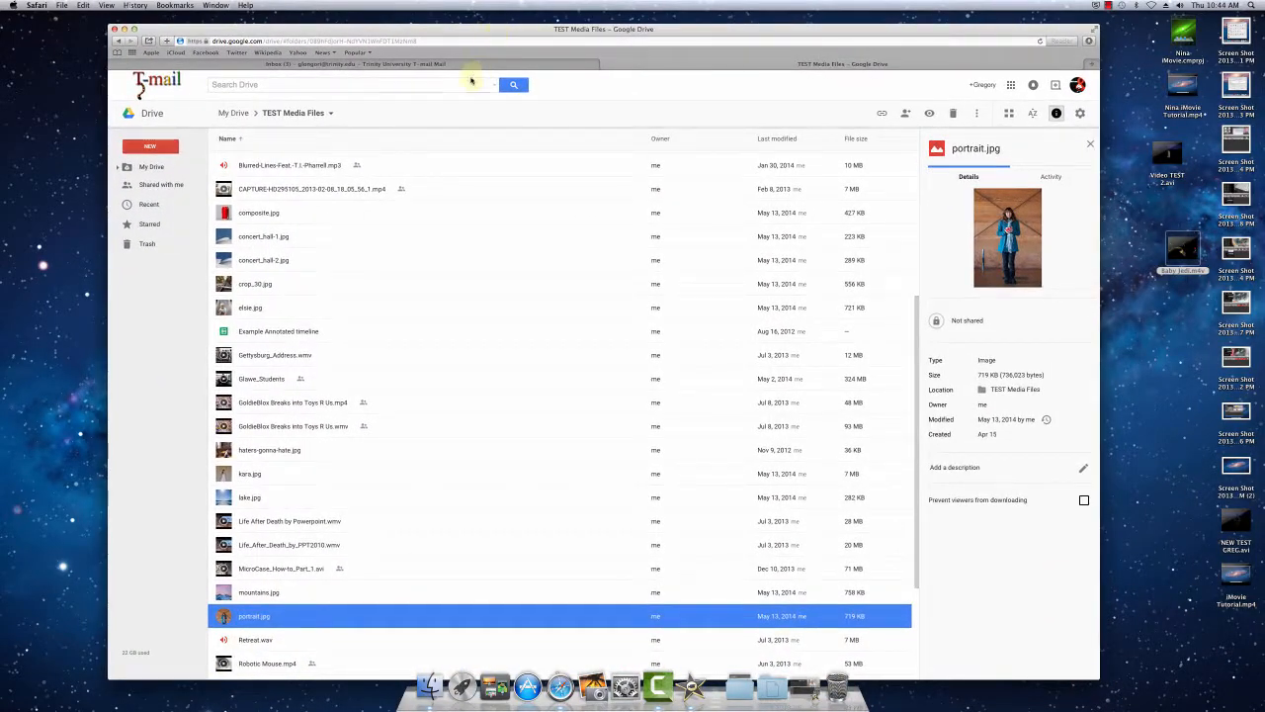
left_click(232, 113)
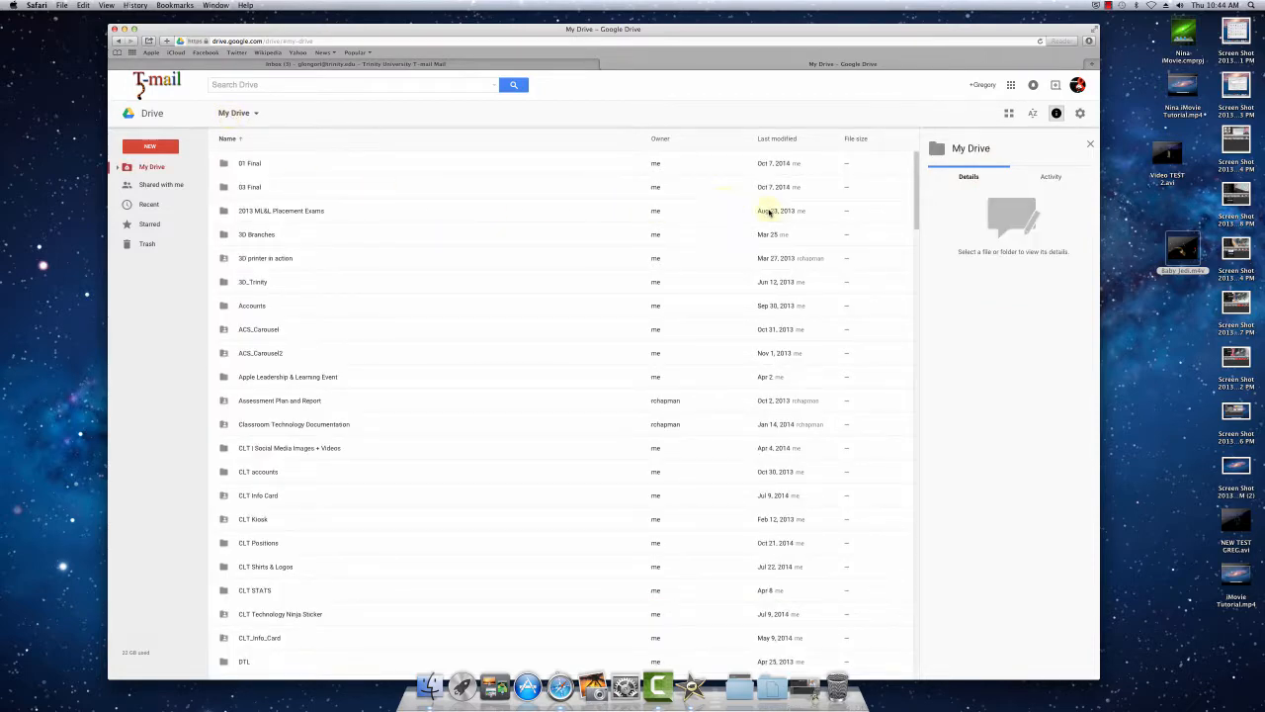
left_click_drag(1182, 249, 605, 264)
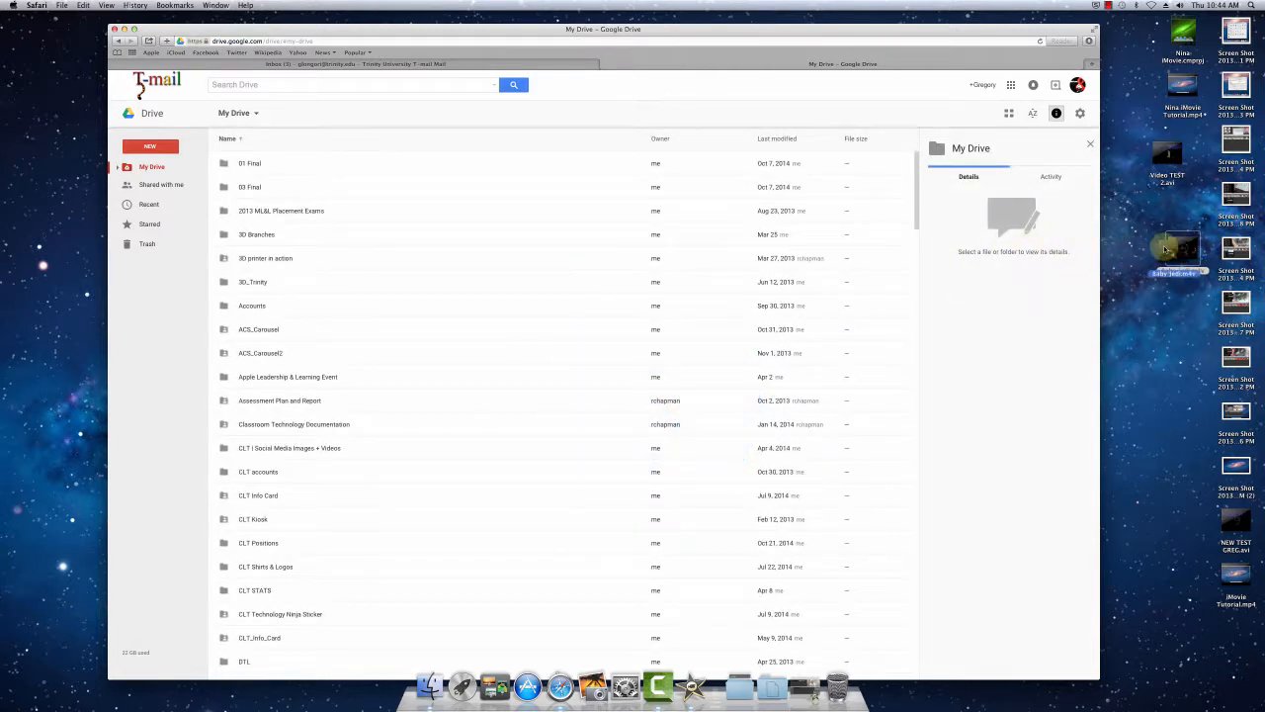
right_click(327, 149)
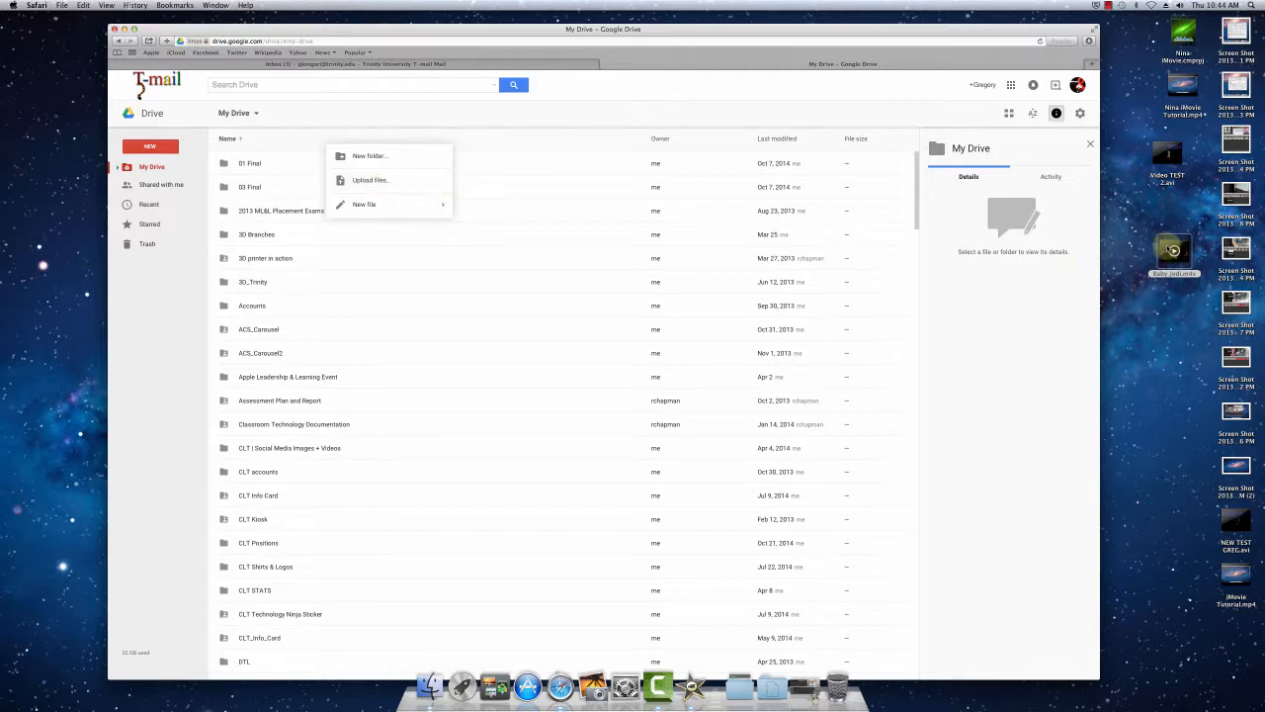
left_click_drag(1173, 249, 601, 311)
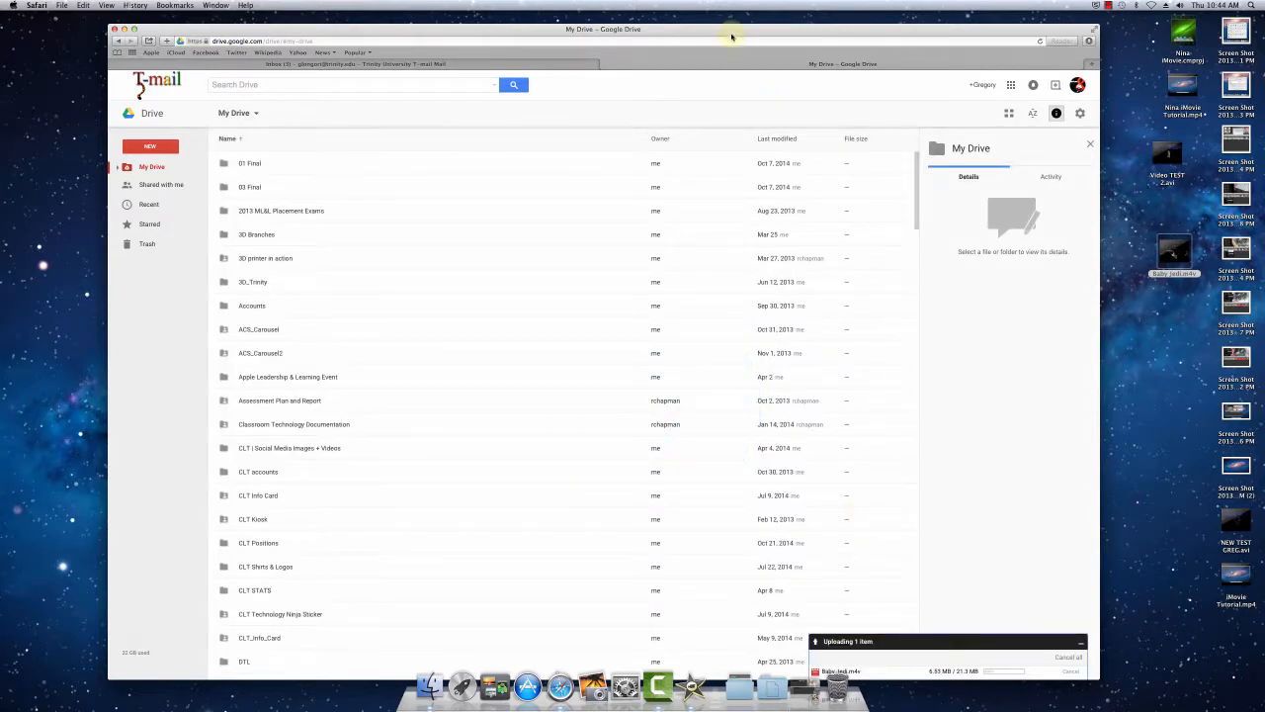
Find the uploaded Baby Jedi.m4v in the My Drive file list and select it to view its details
left_click_drag(733, 36, 732, 26)
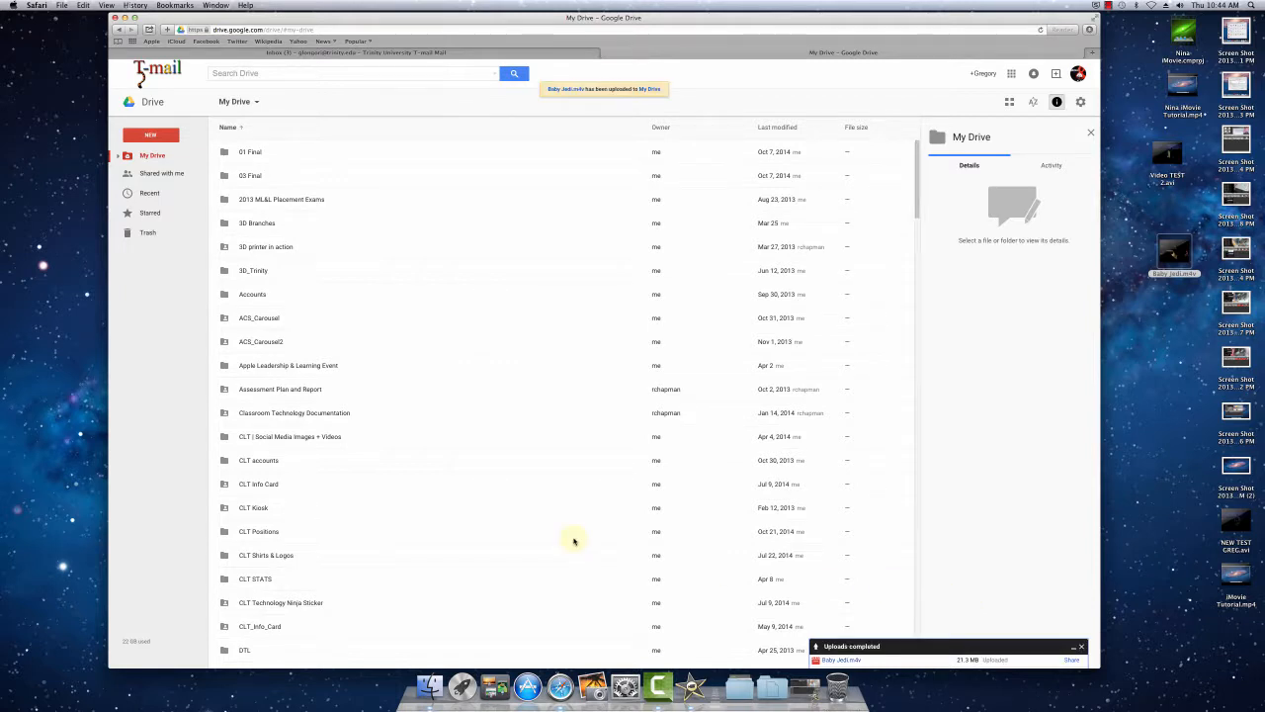
scroll(446, 488, "down", 5)
scroll(447, 488, "down", 10)
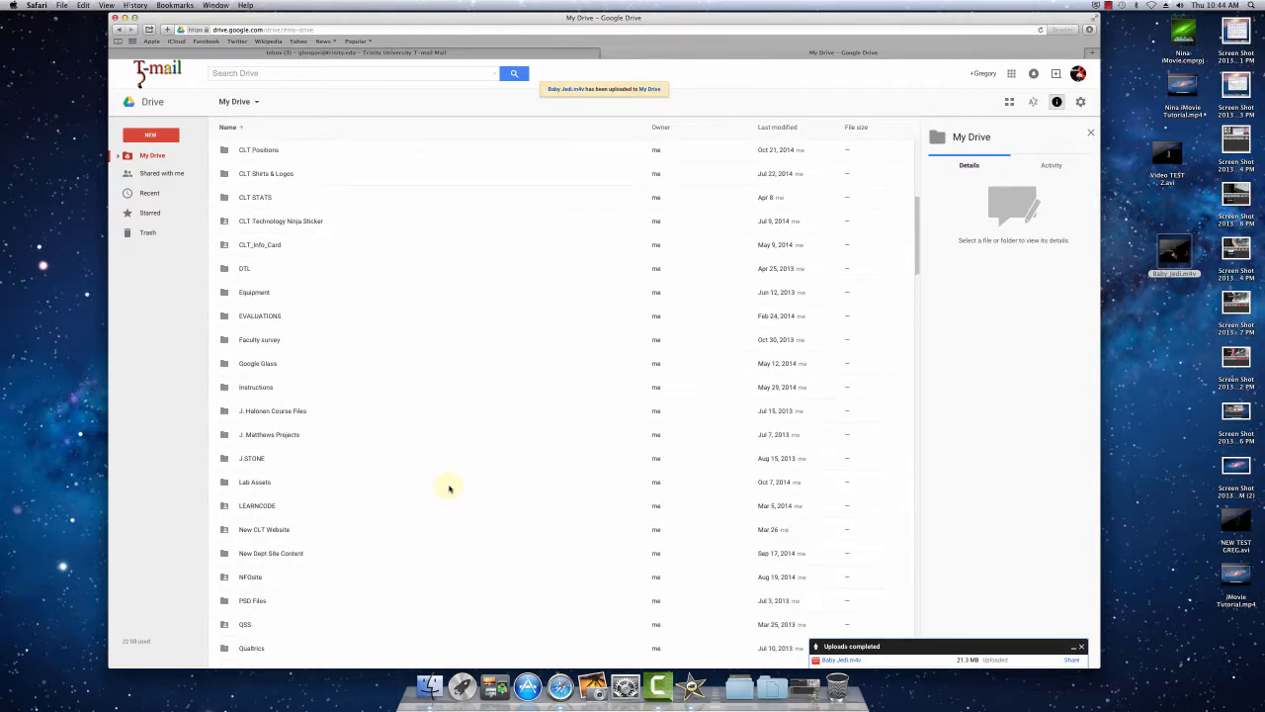
scroll(451, 488, "down", 4)
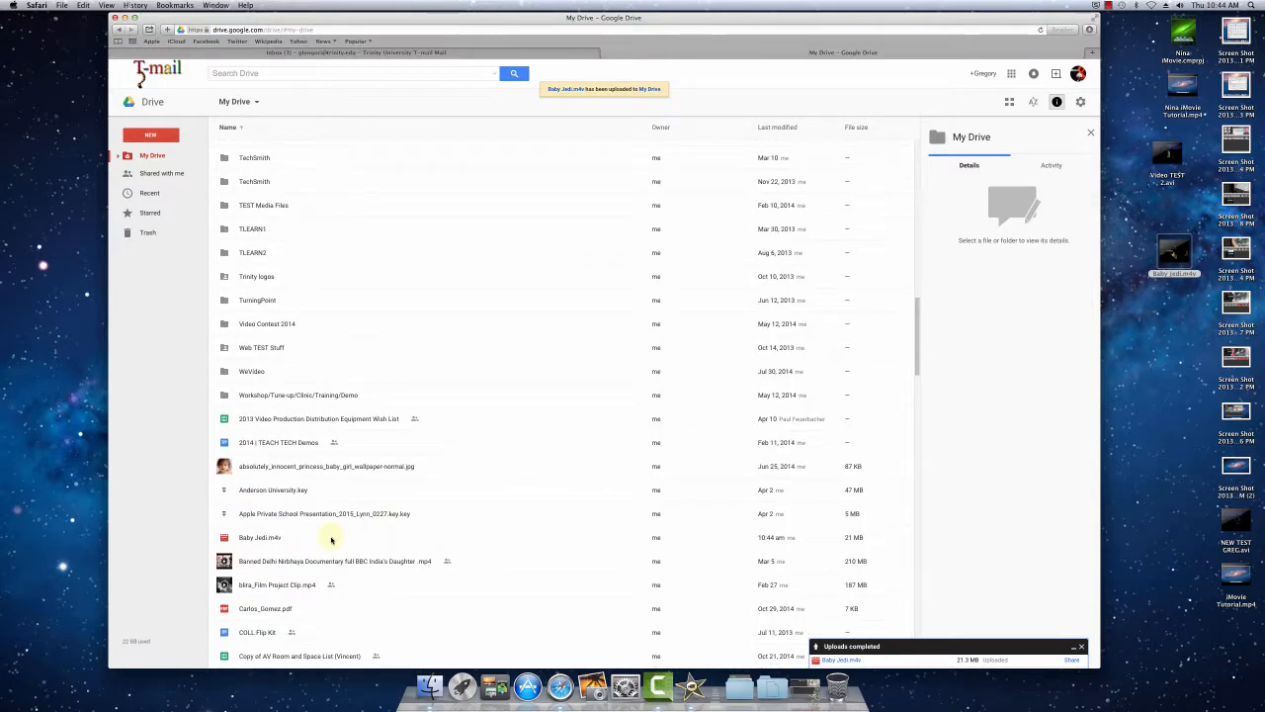
left_click(331, 539)
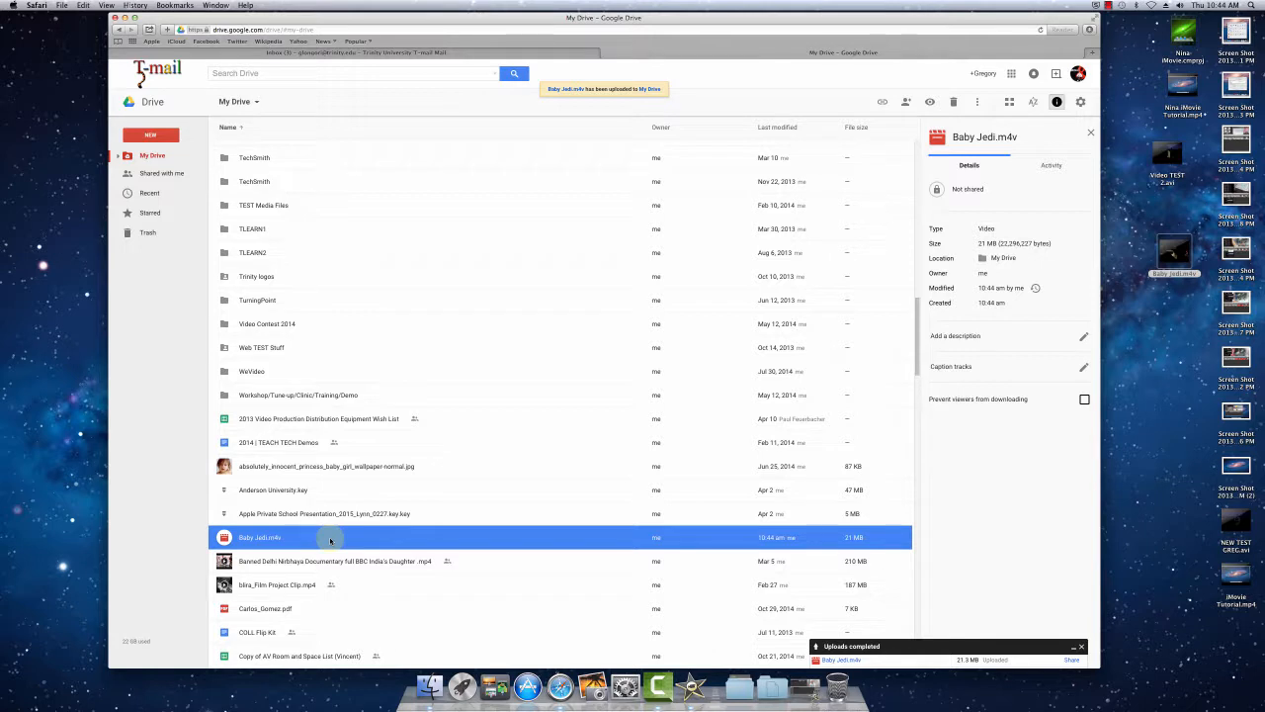
right_click(332, 540)
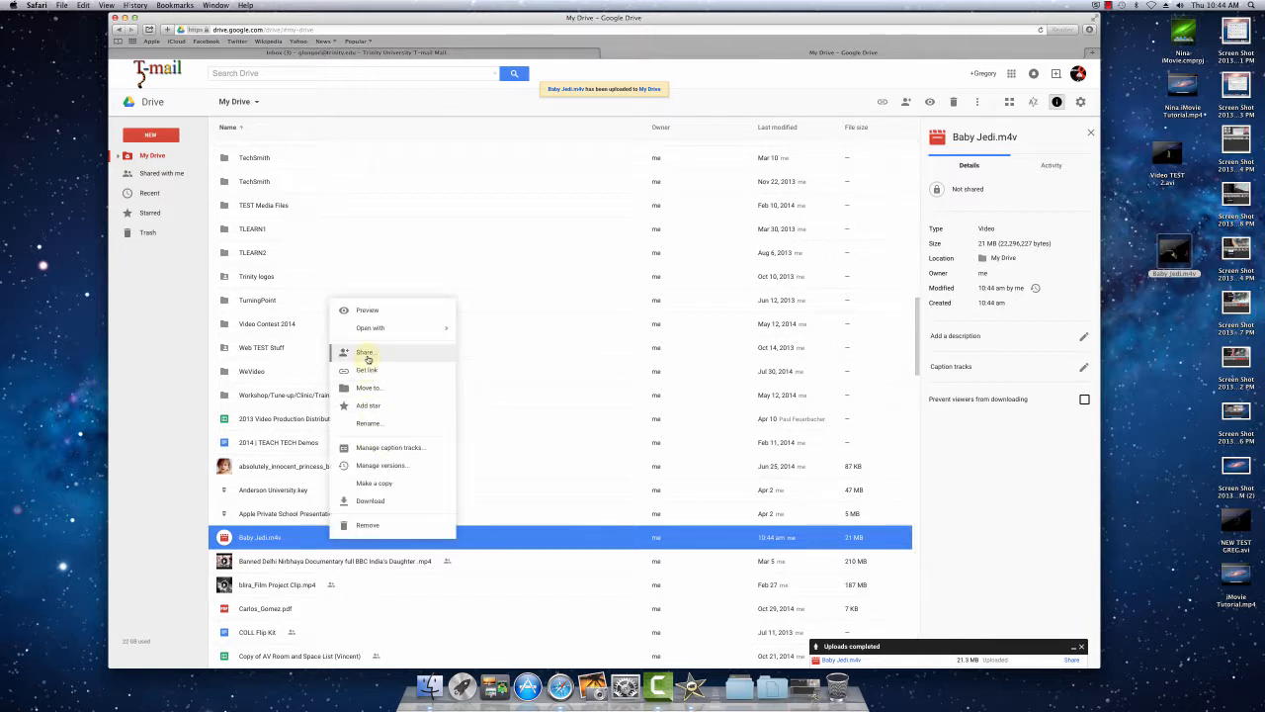
left_click(366, 358)
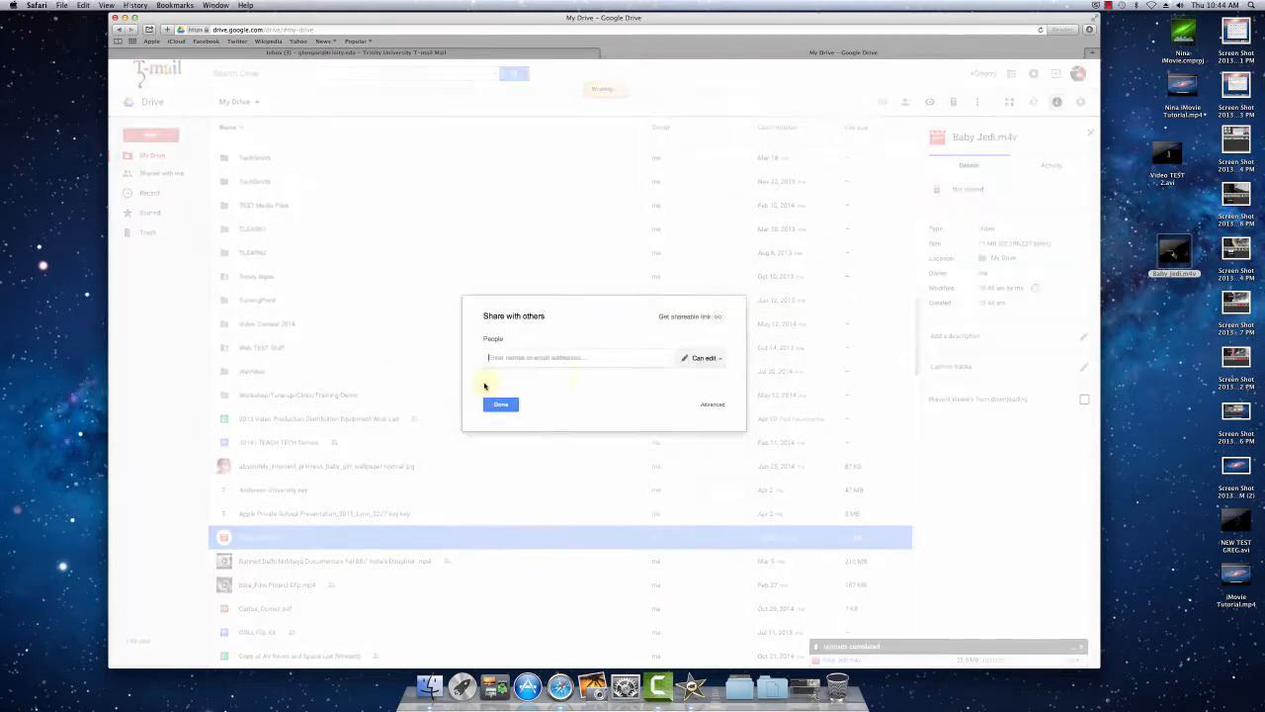
left_click(501, 404)
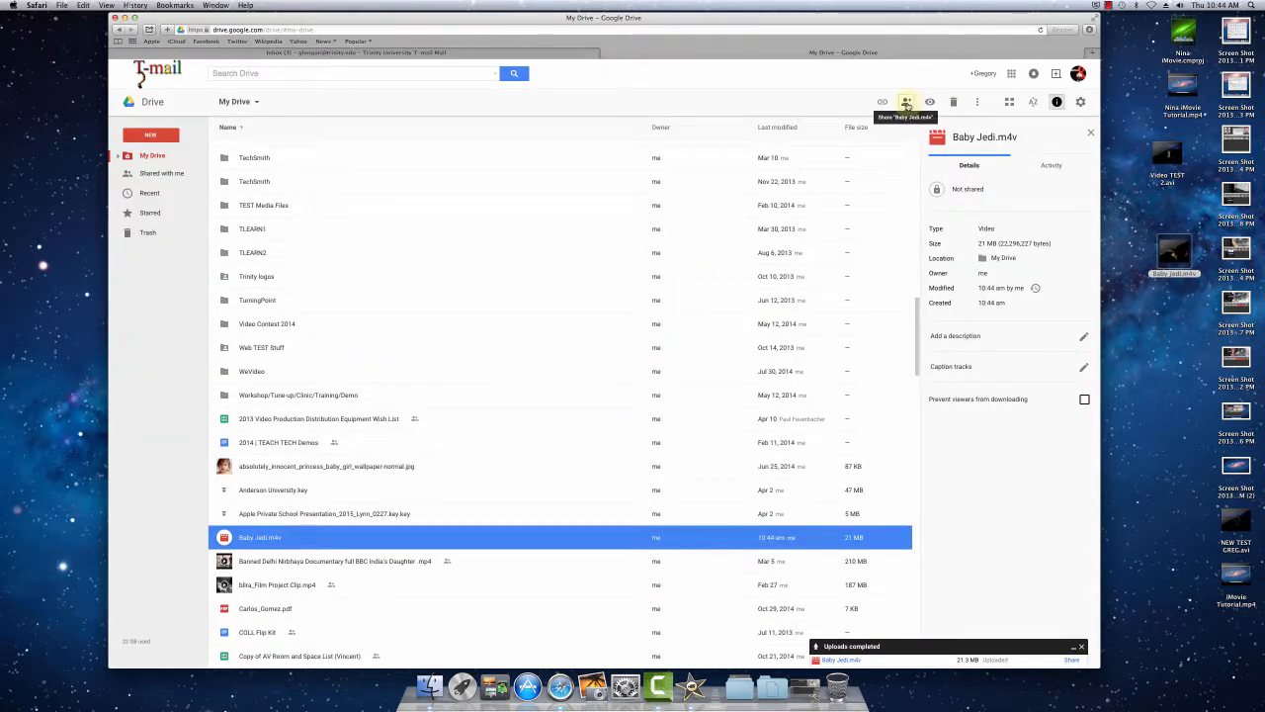
Share Baby Jedi.m4v by adding the recipient's name to the people to share with, keeping the Can edit permission
left_click(906, 104)
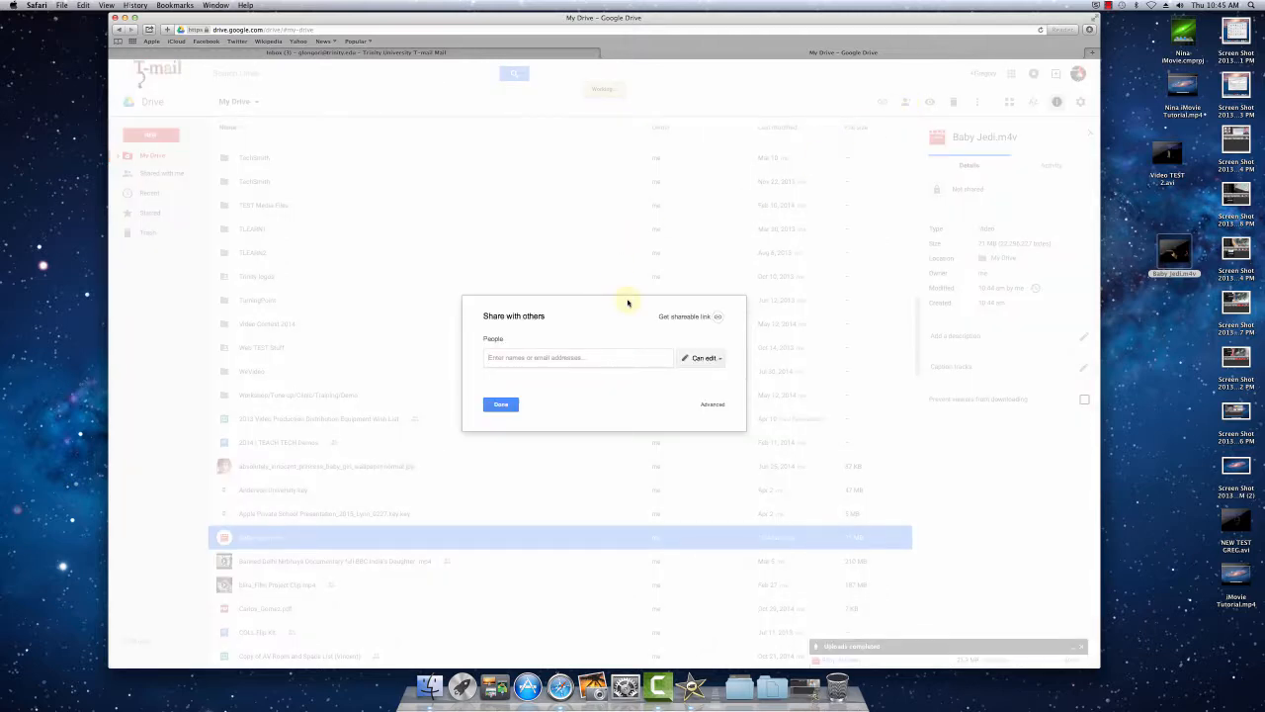
type("nin")
key("Return")
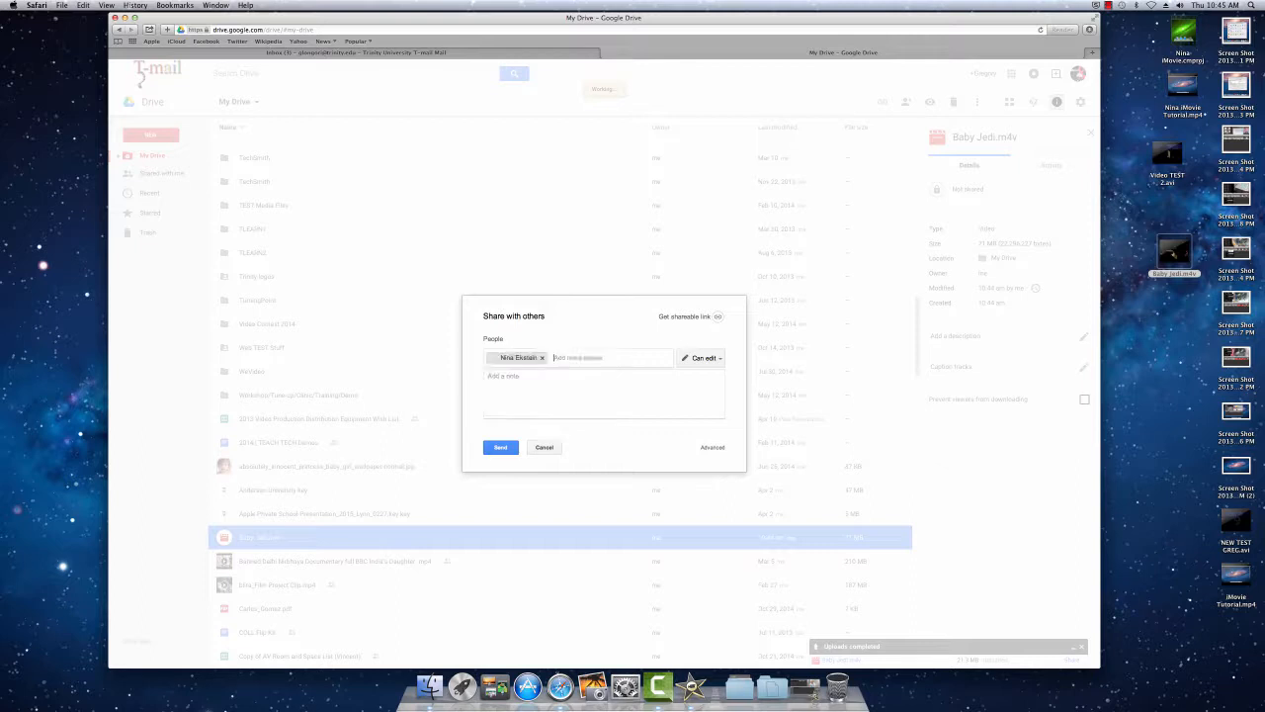
left_click(720, 357)
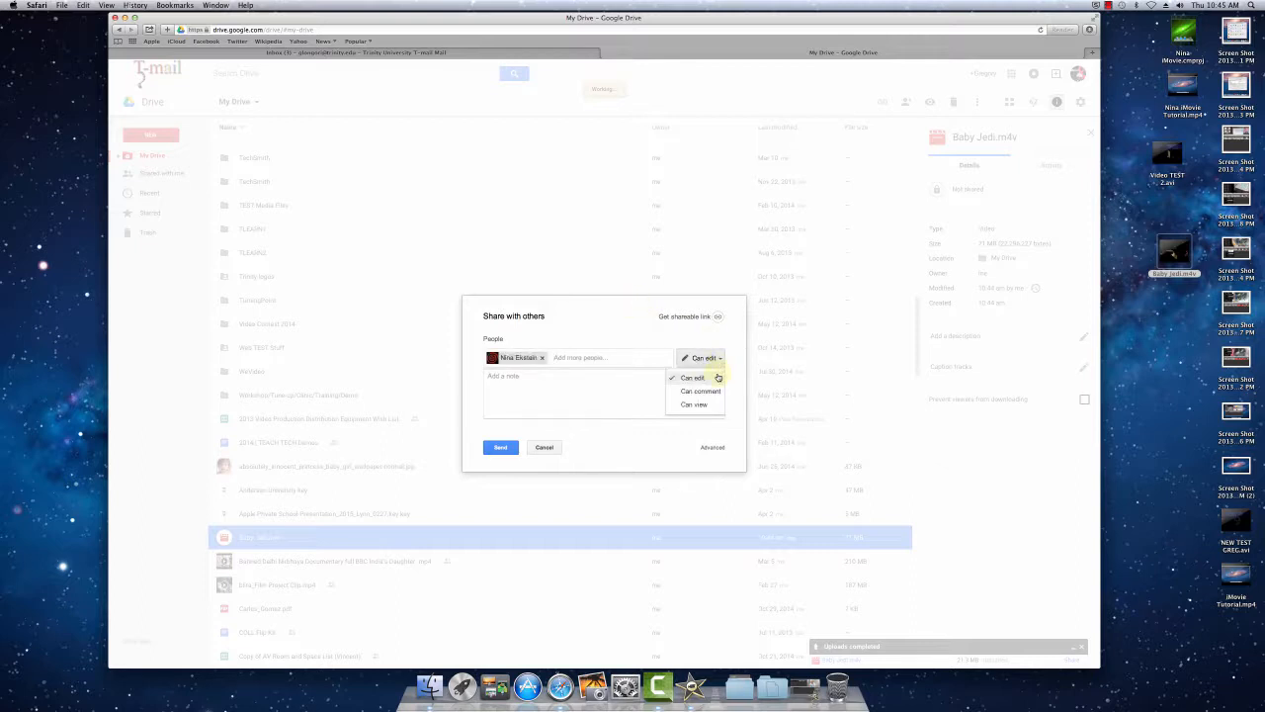
left_click(742, 358)
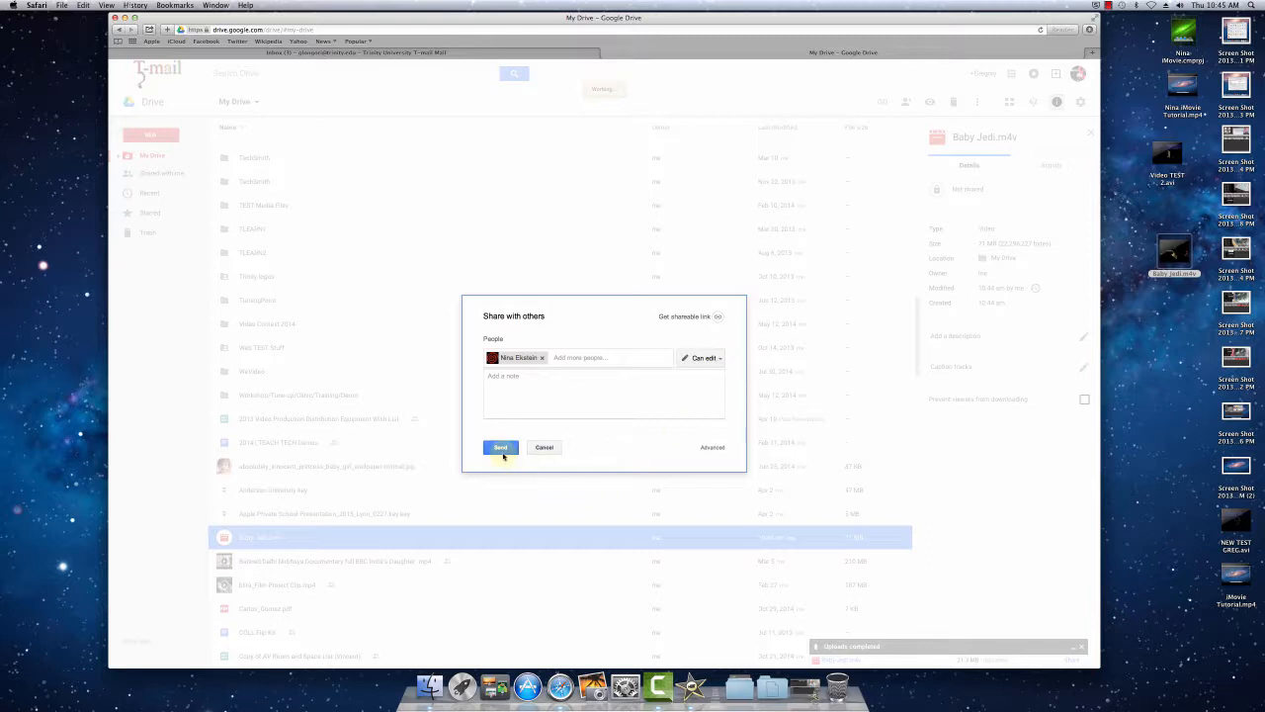